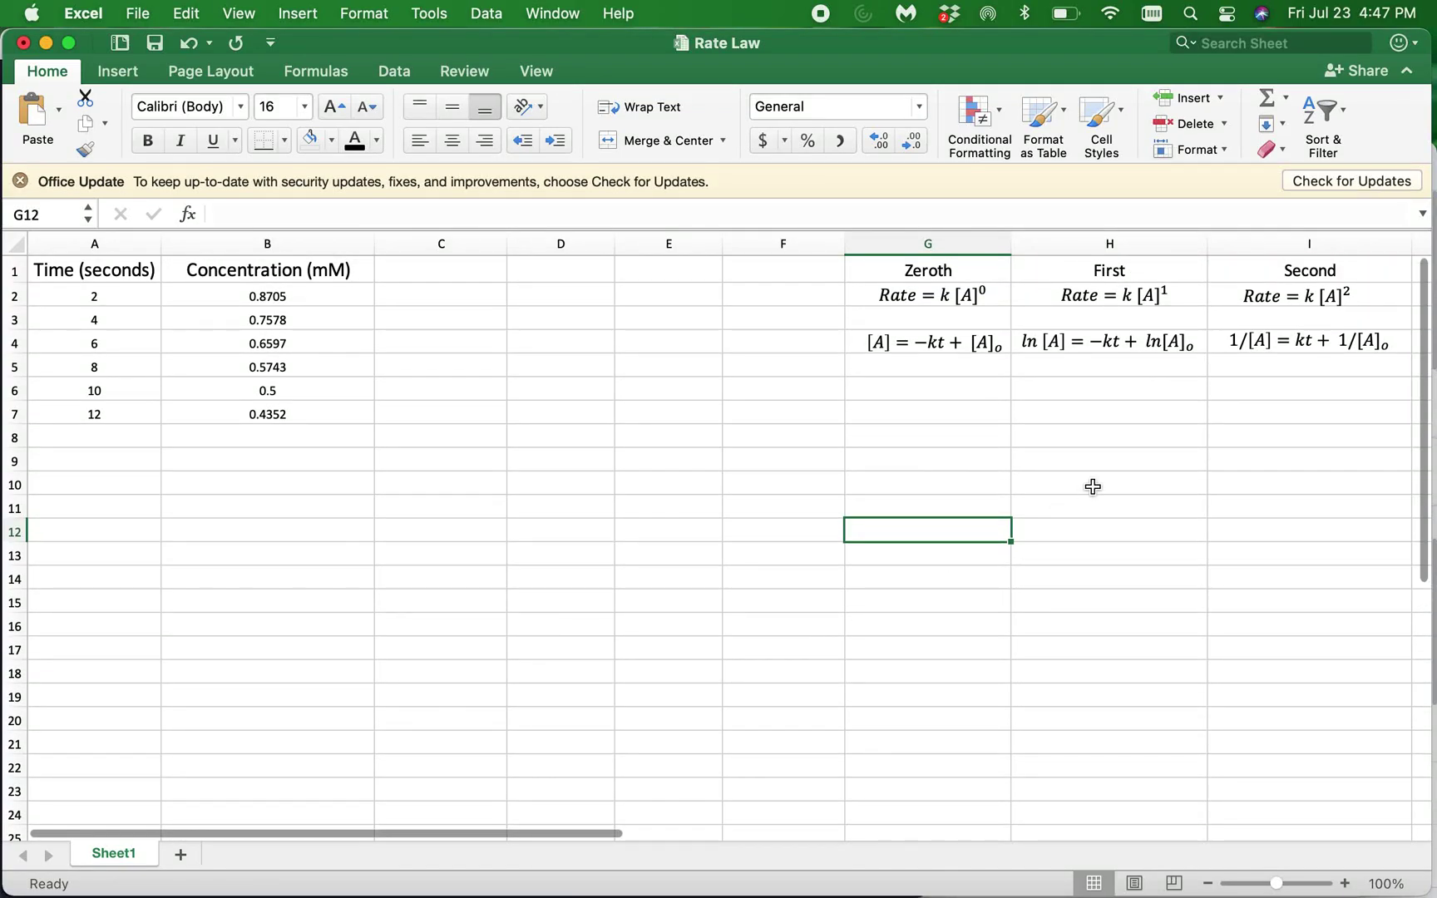
Step: Enter the labels Order and Rate Constant in H10:H11 and Rate Law in F2
left_click(1092, 486)
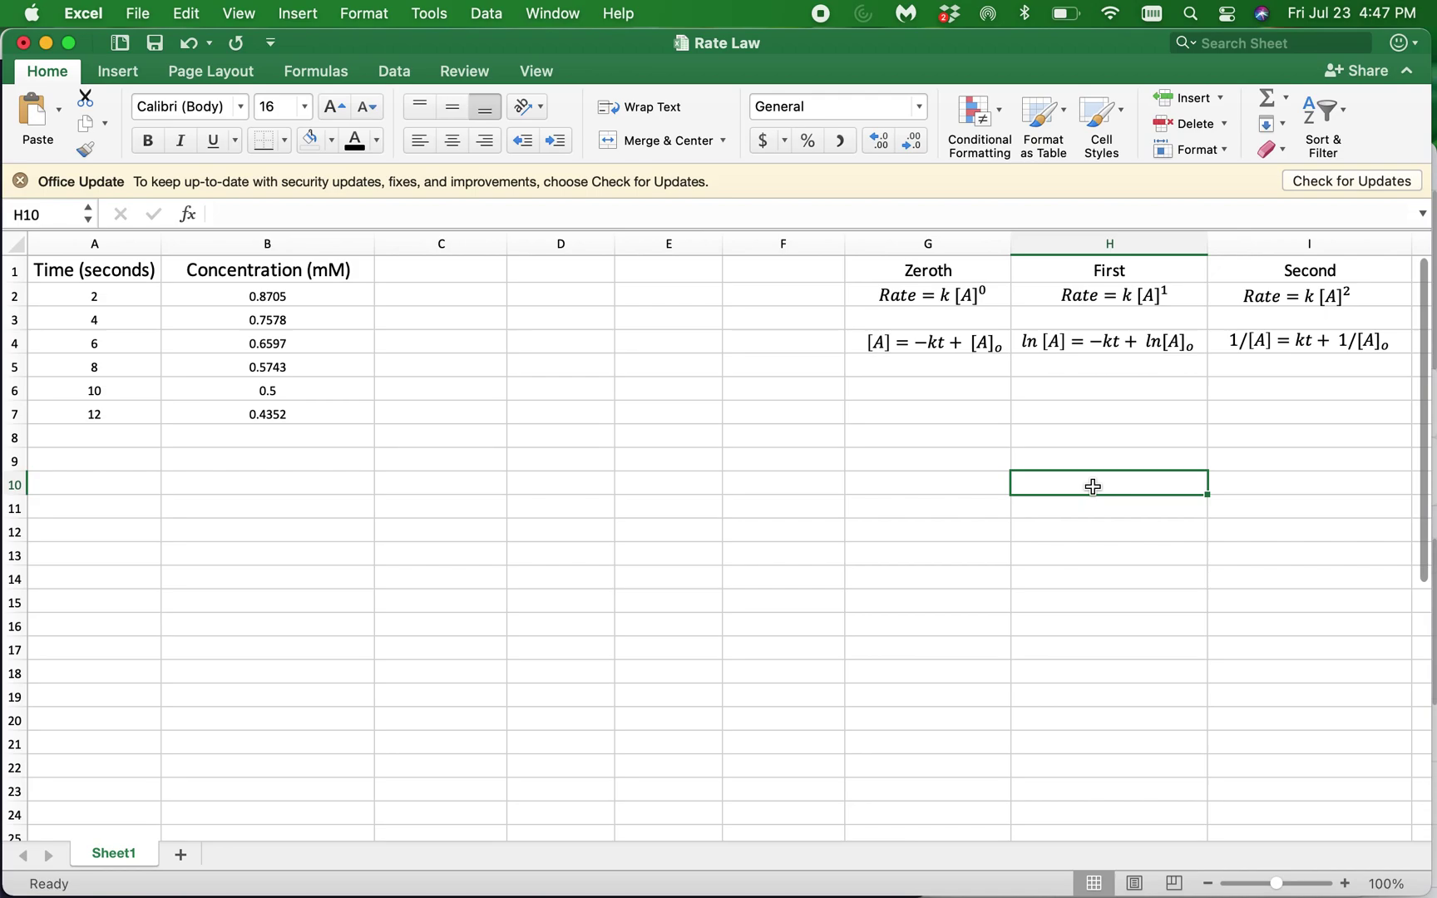
type("Order")
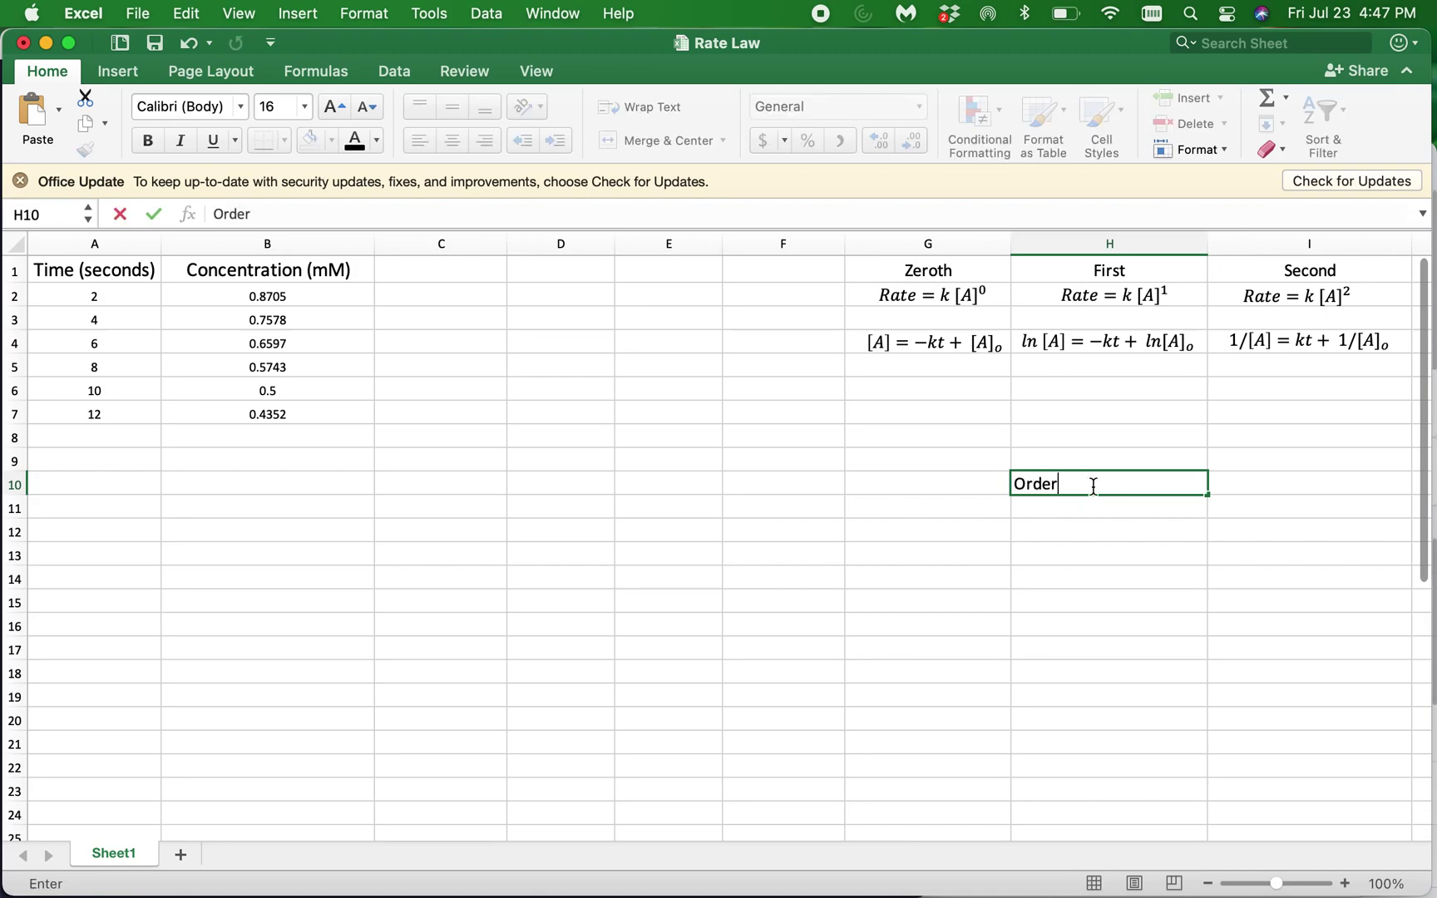
key("Return")
type("Rate ")
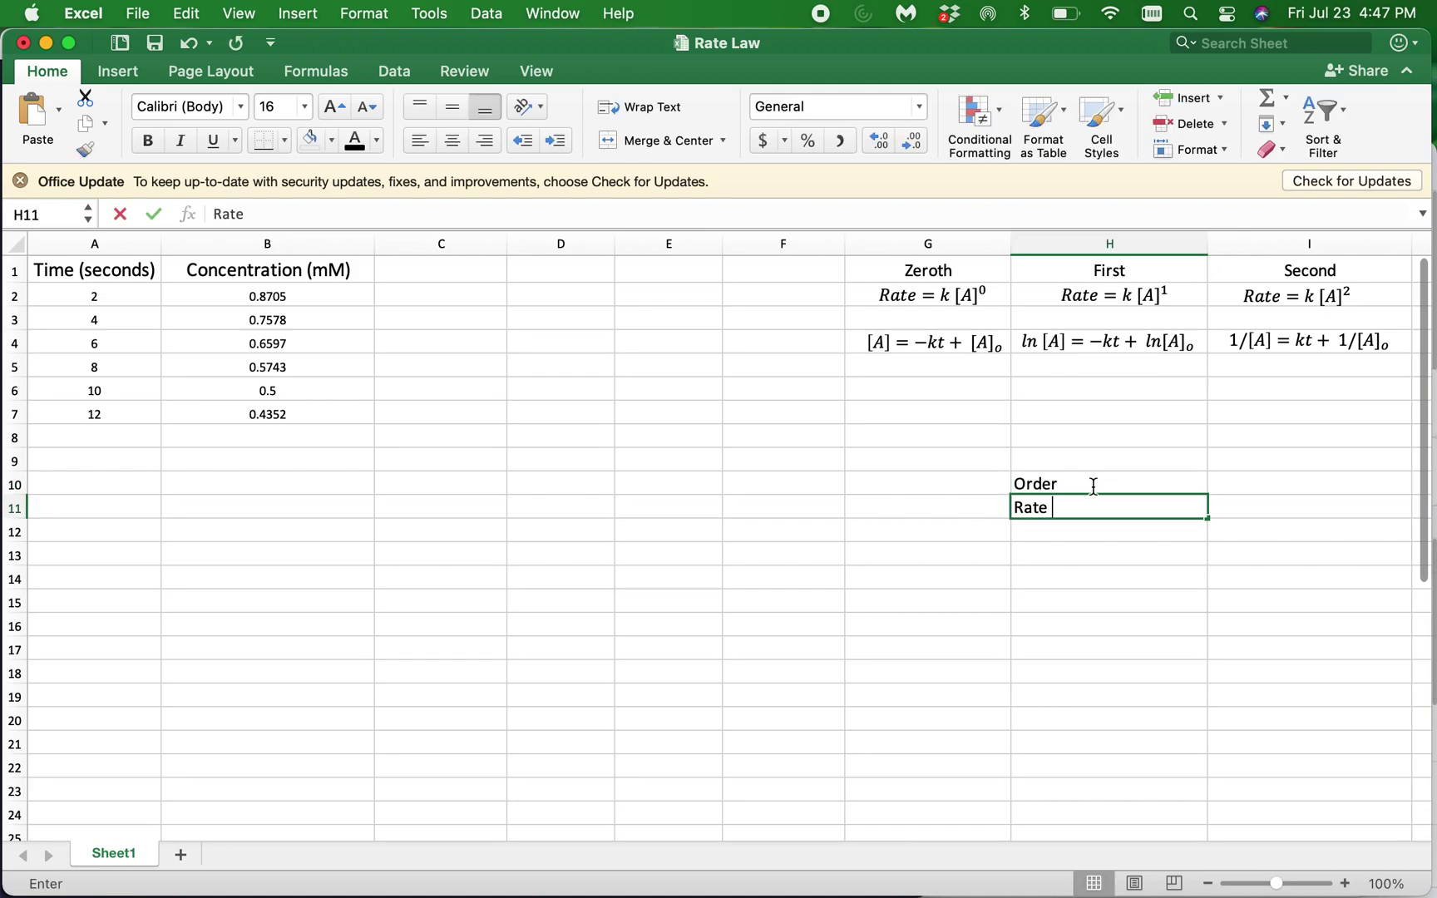
type("Constant")
key("Return")
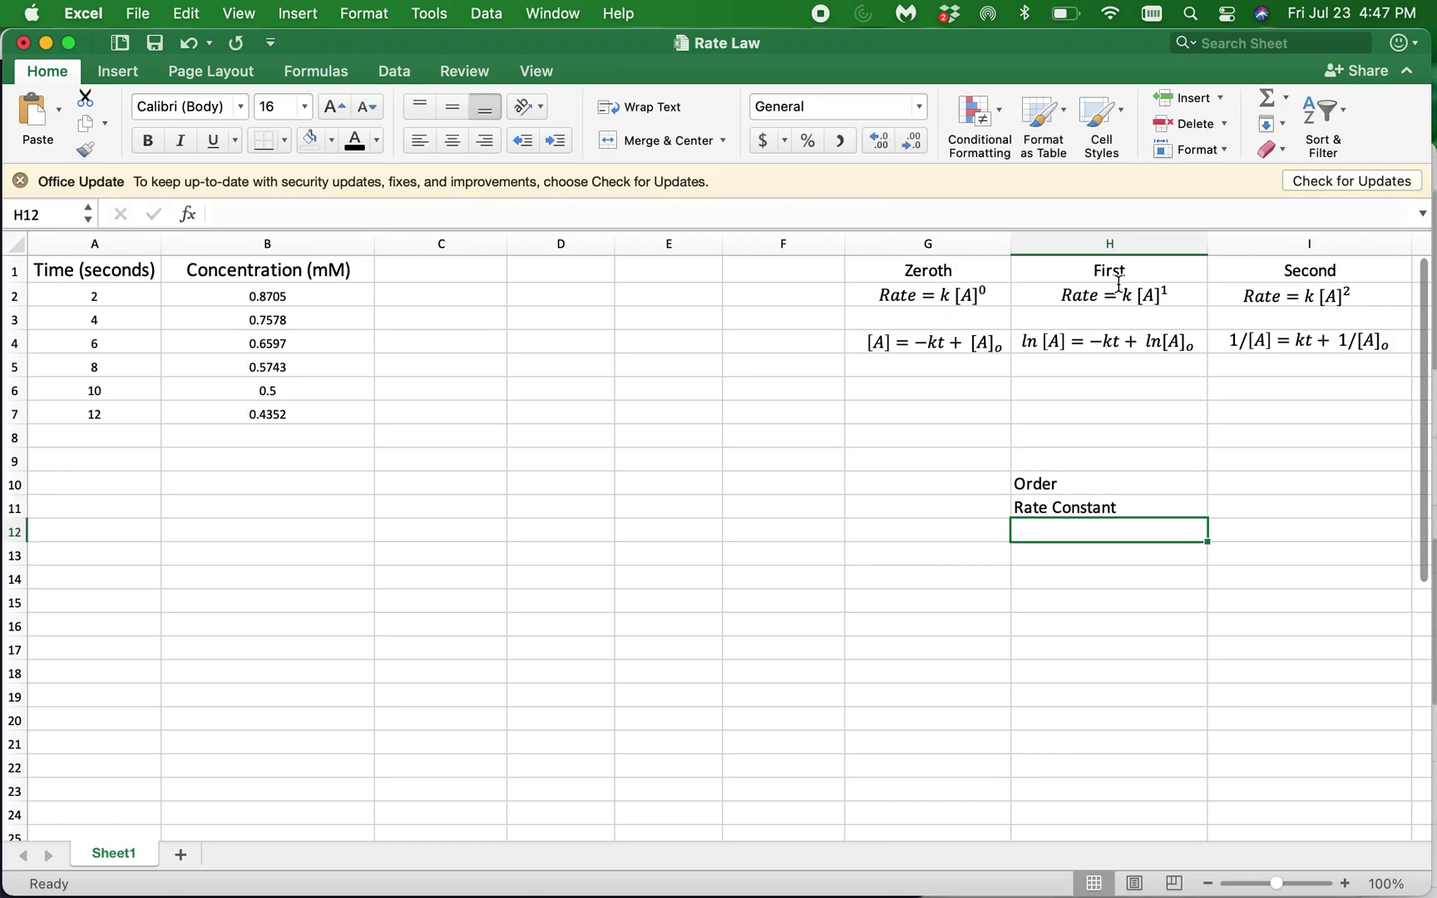
left_click(815, 300)
type("Rate")
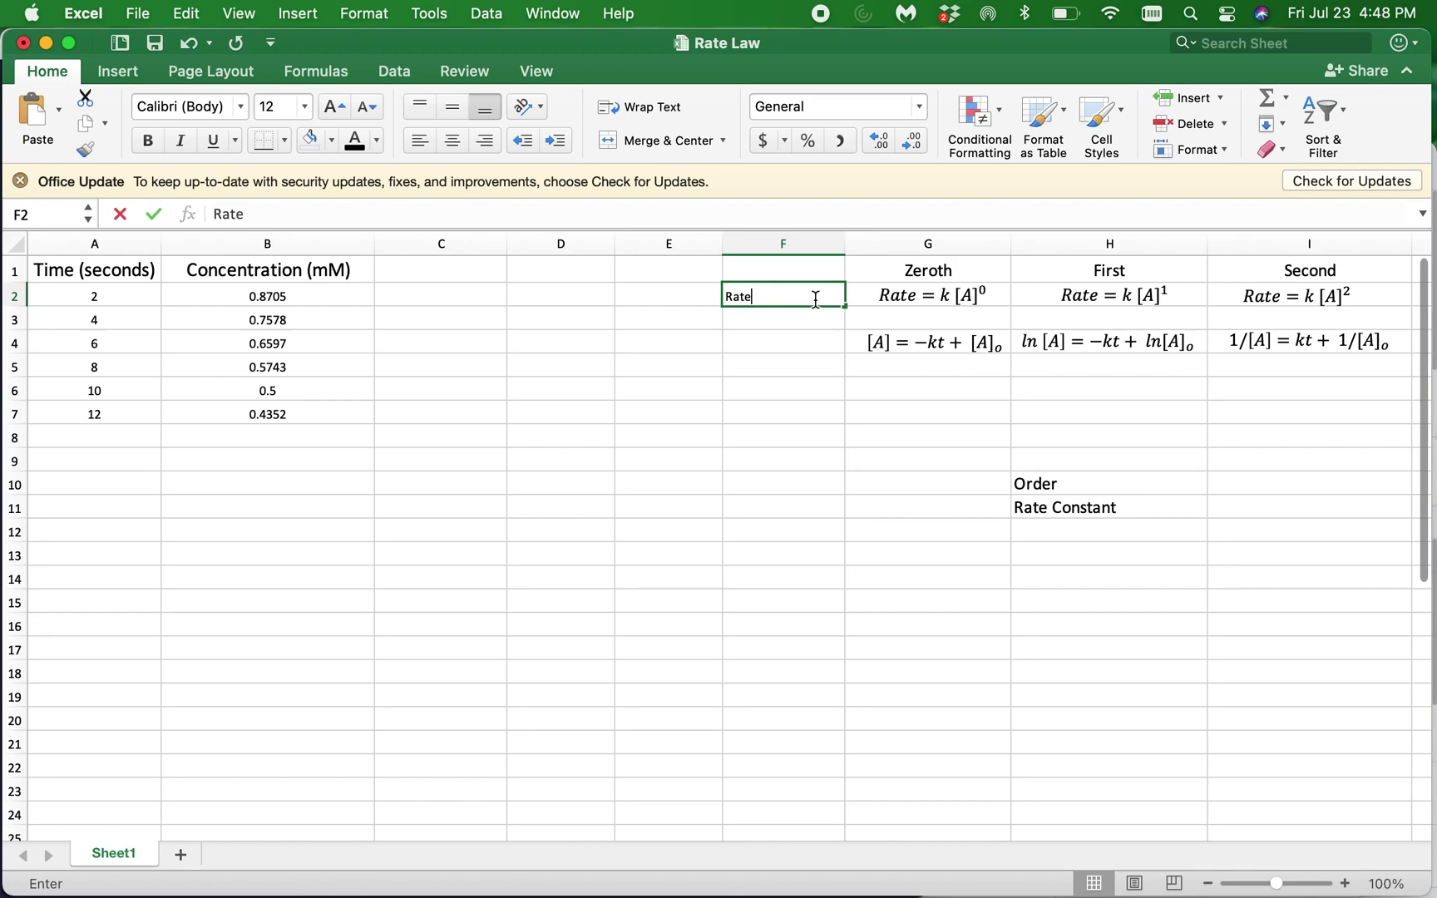
type(" LAw")
key("Return")
Step: Make the Zeroth, First and Second headings and the Rate Law label dark red
left_click(947, 268)
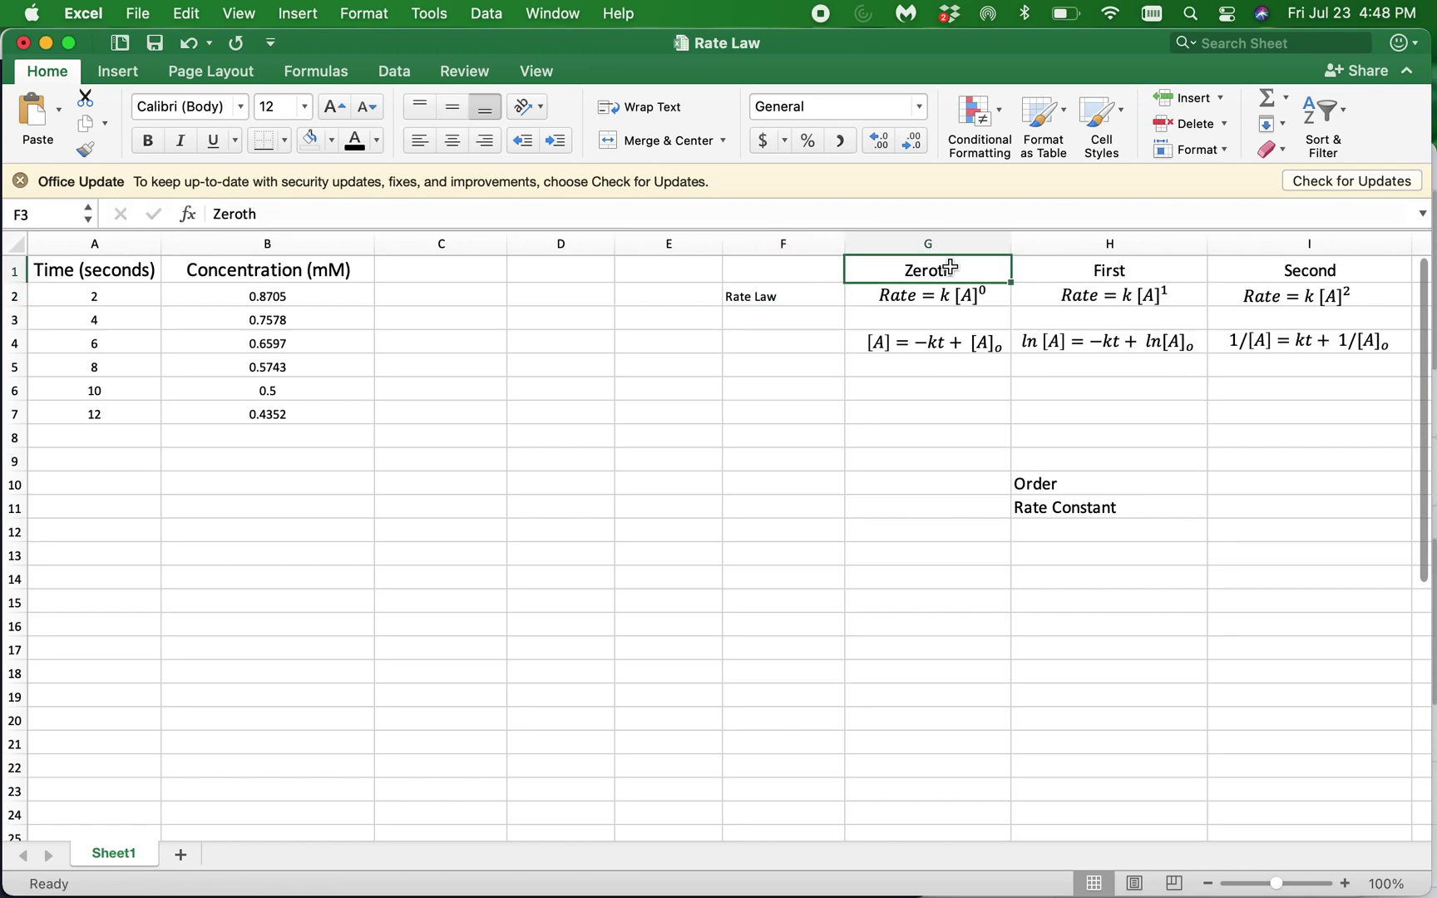
left_click(1111, 267, "super")
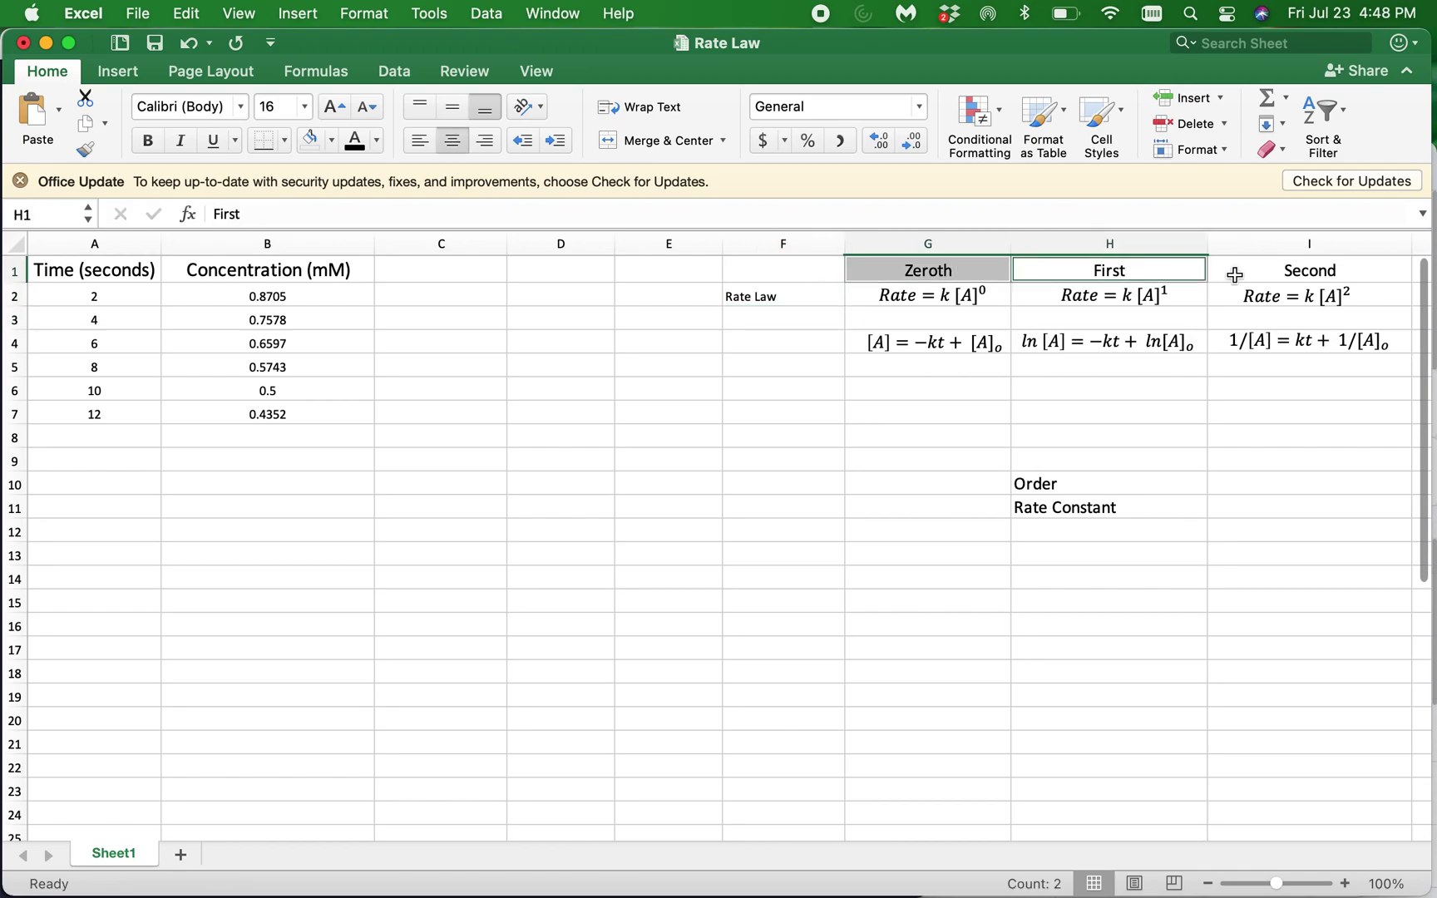
left_click(1283, 273, "super")
left_click(742, 296, "super")
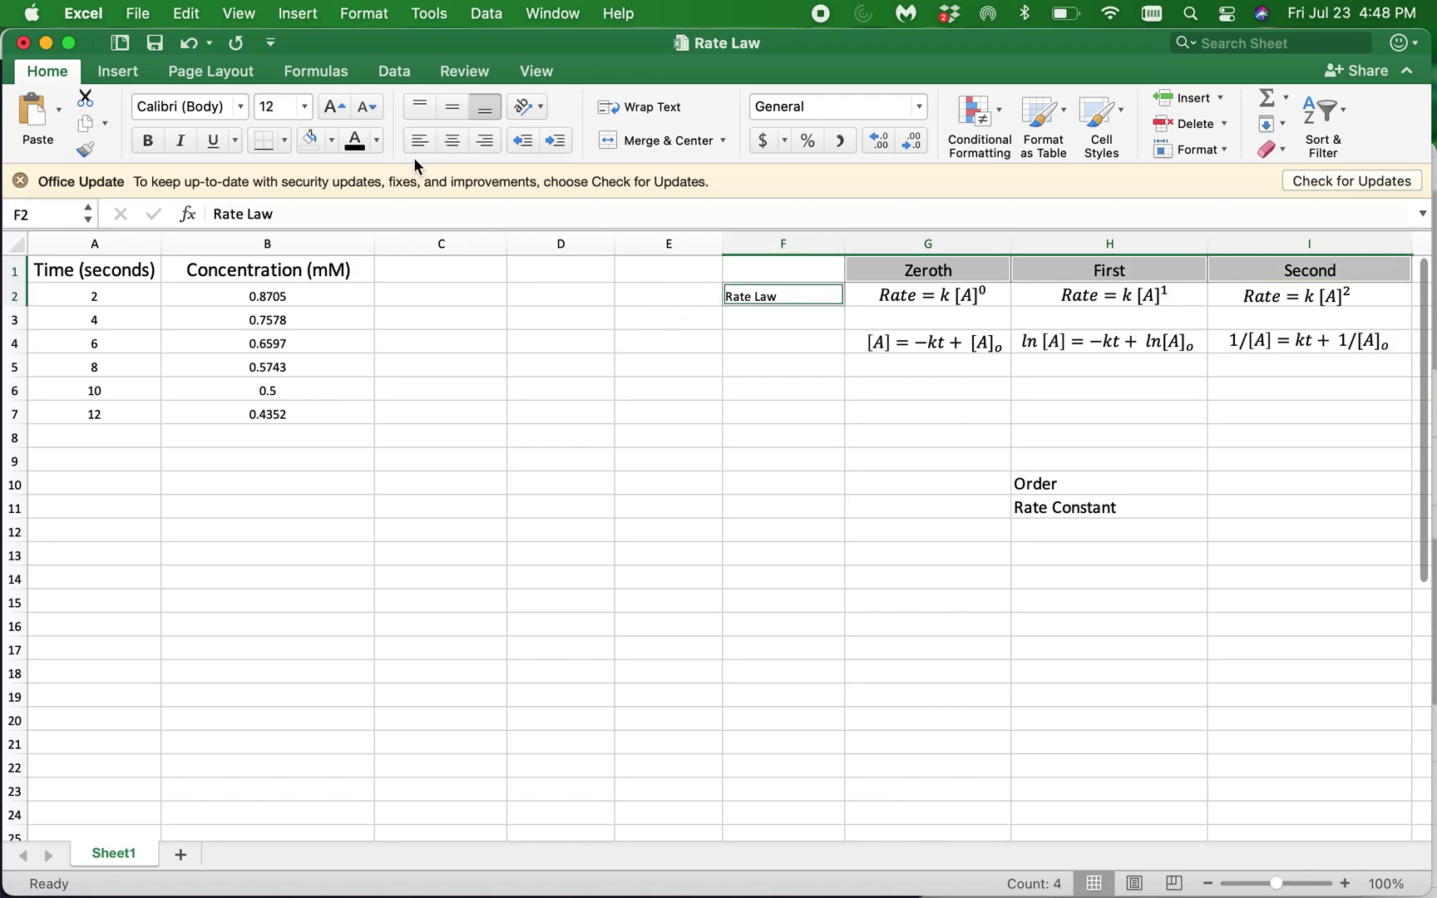
left_click(380, 145)
left_click(376, 394)
left_click(932, 302)
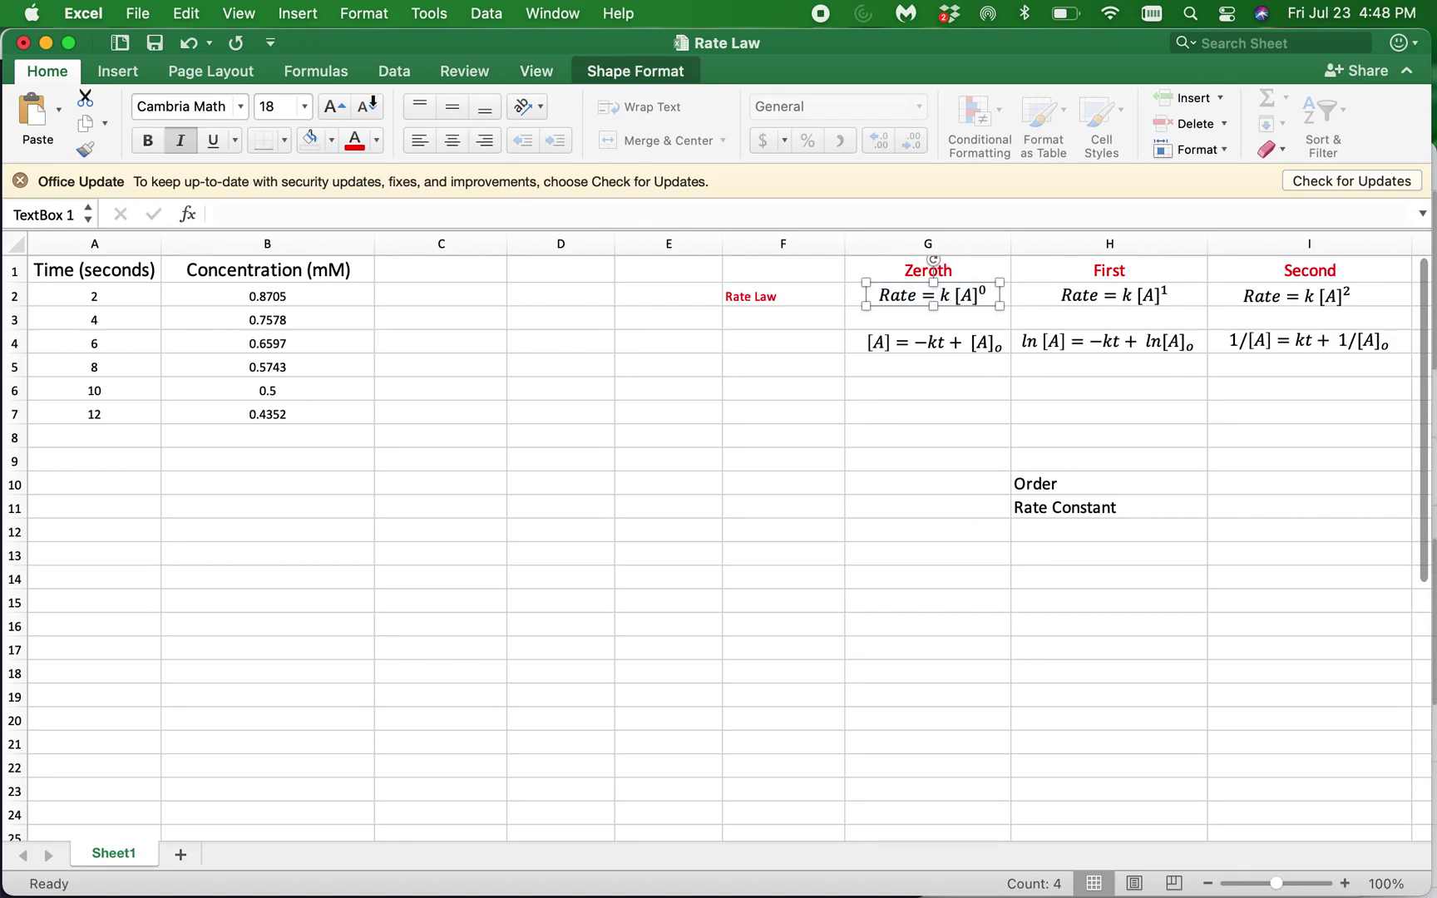
Step: Fill the zeroth-, first- and second-order rate equation boxes in G2, H2 and I2 yellow
left_click(331, 141)
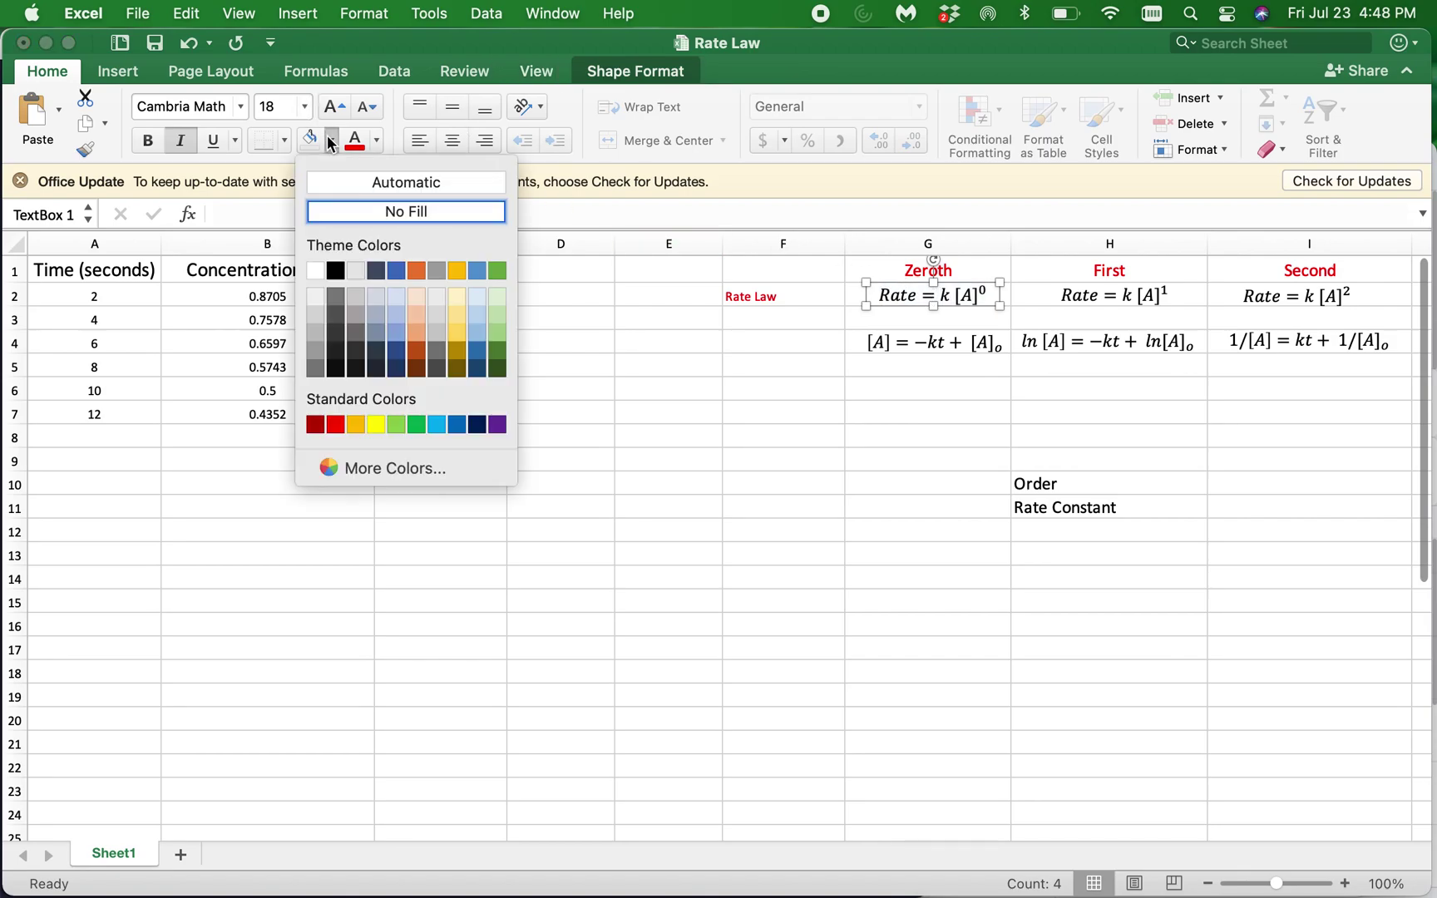
left_click(376, 424)
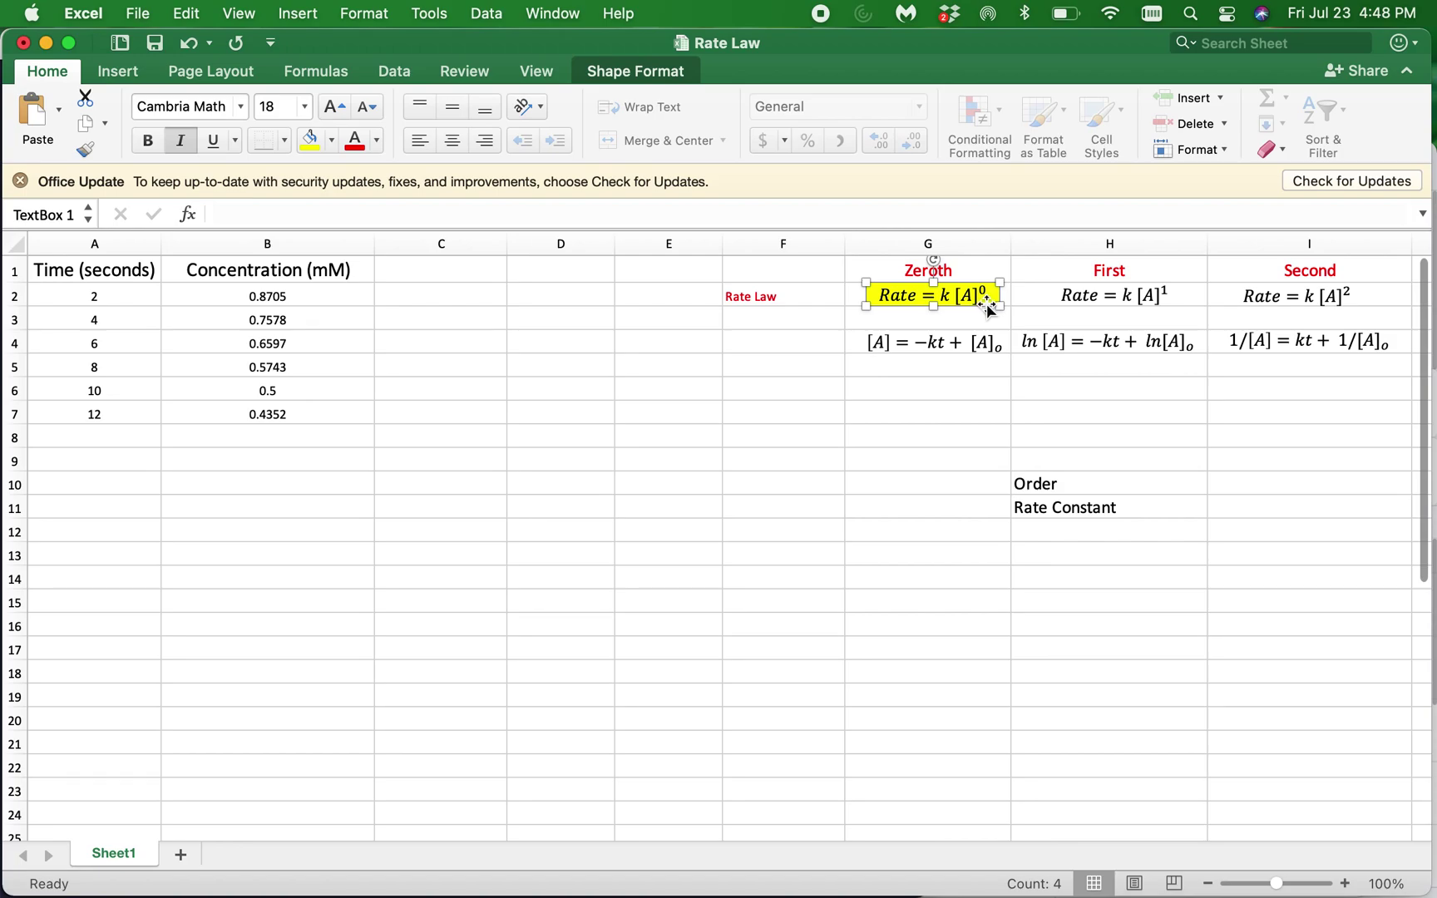
left_click(973, 387)
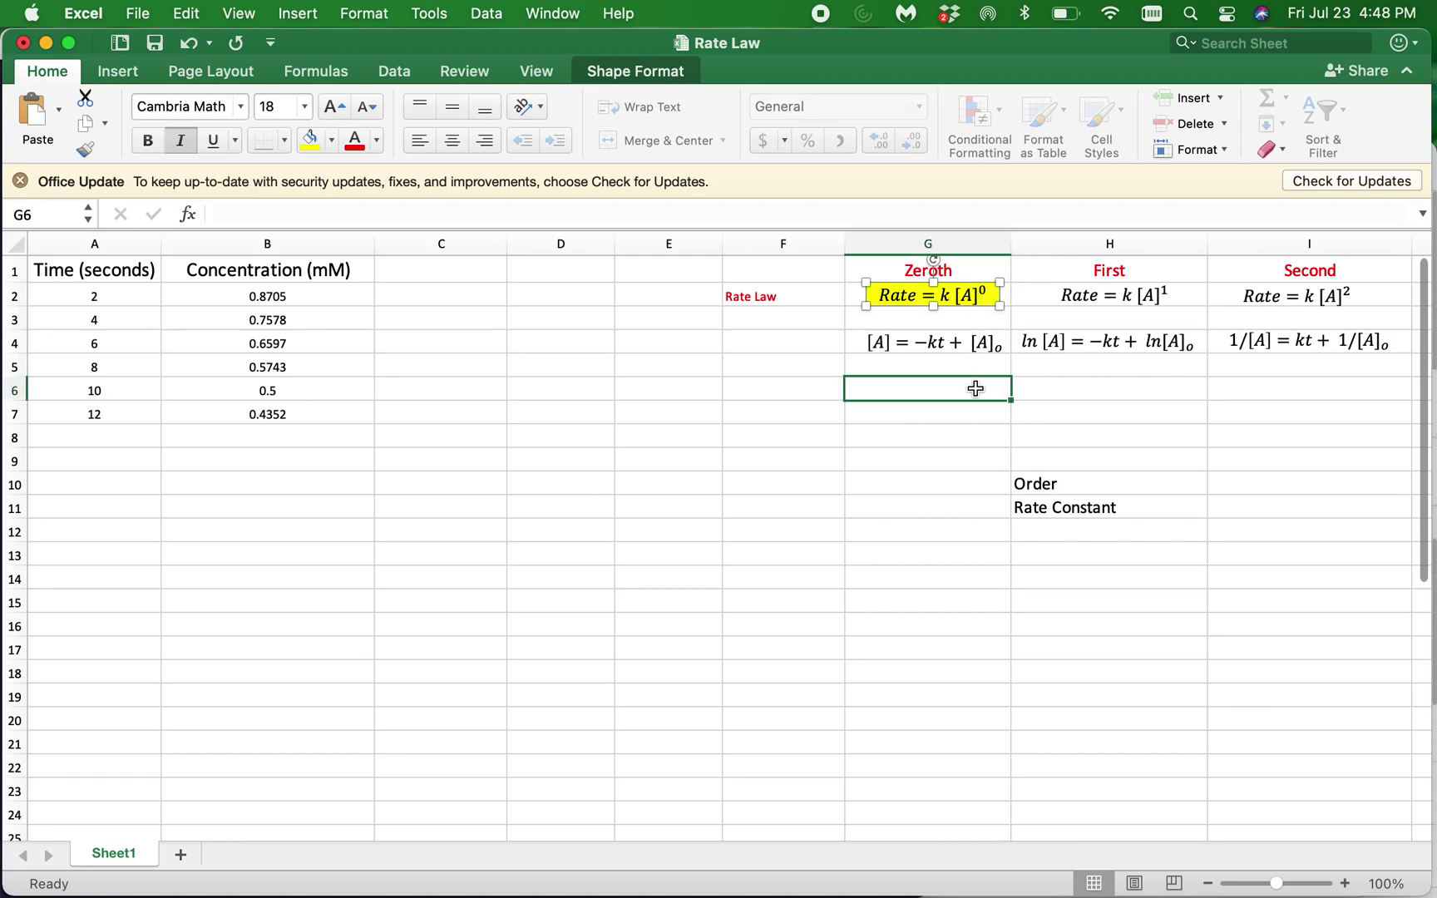
left_click(1081, 296)
left_click(309, 140)
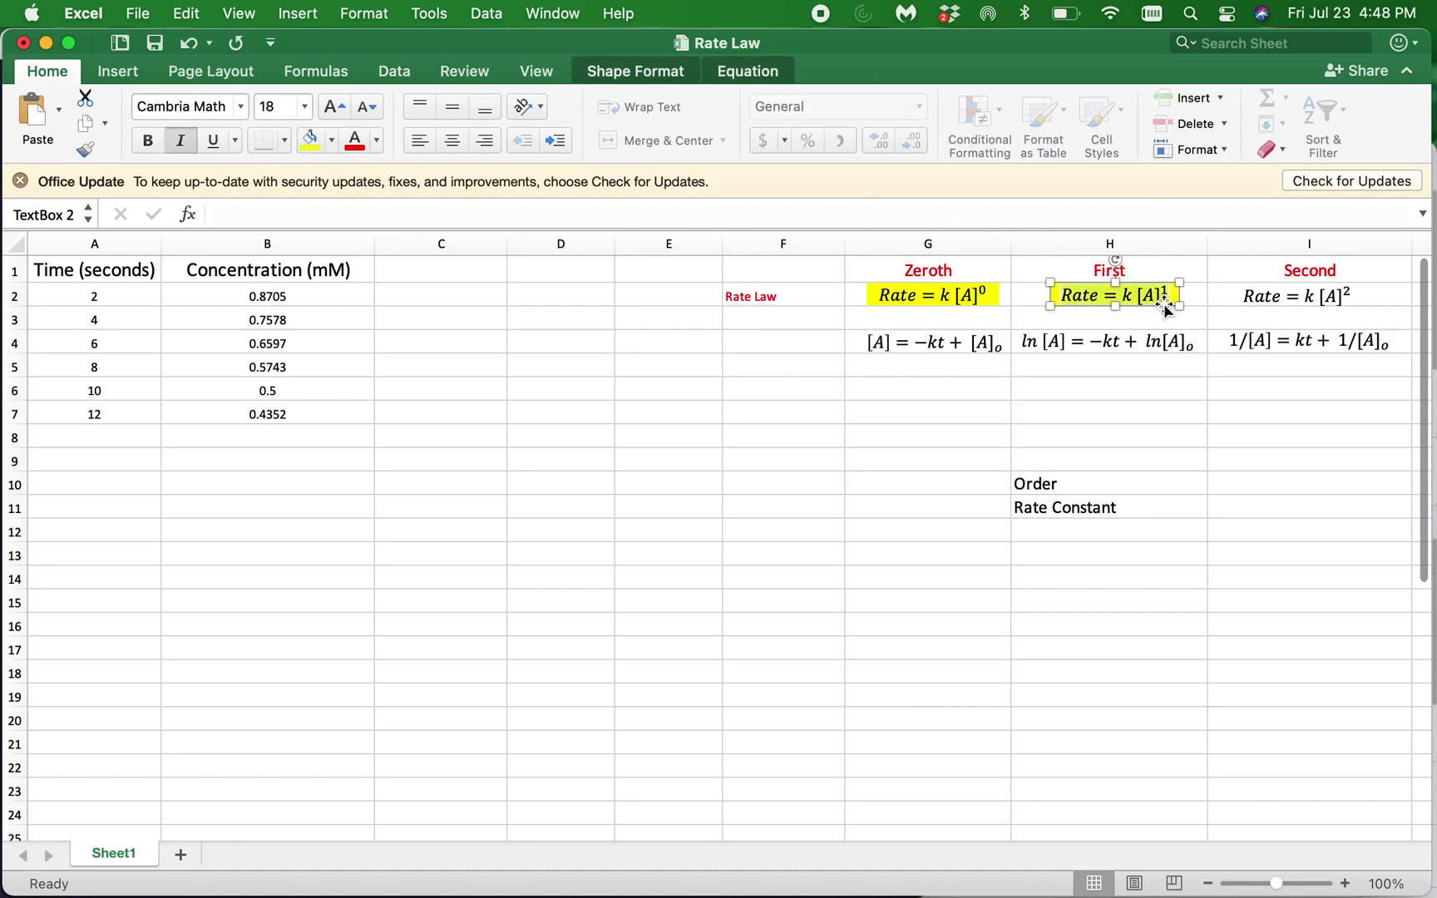
left_click(1162, 410)
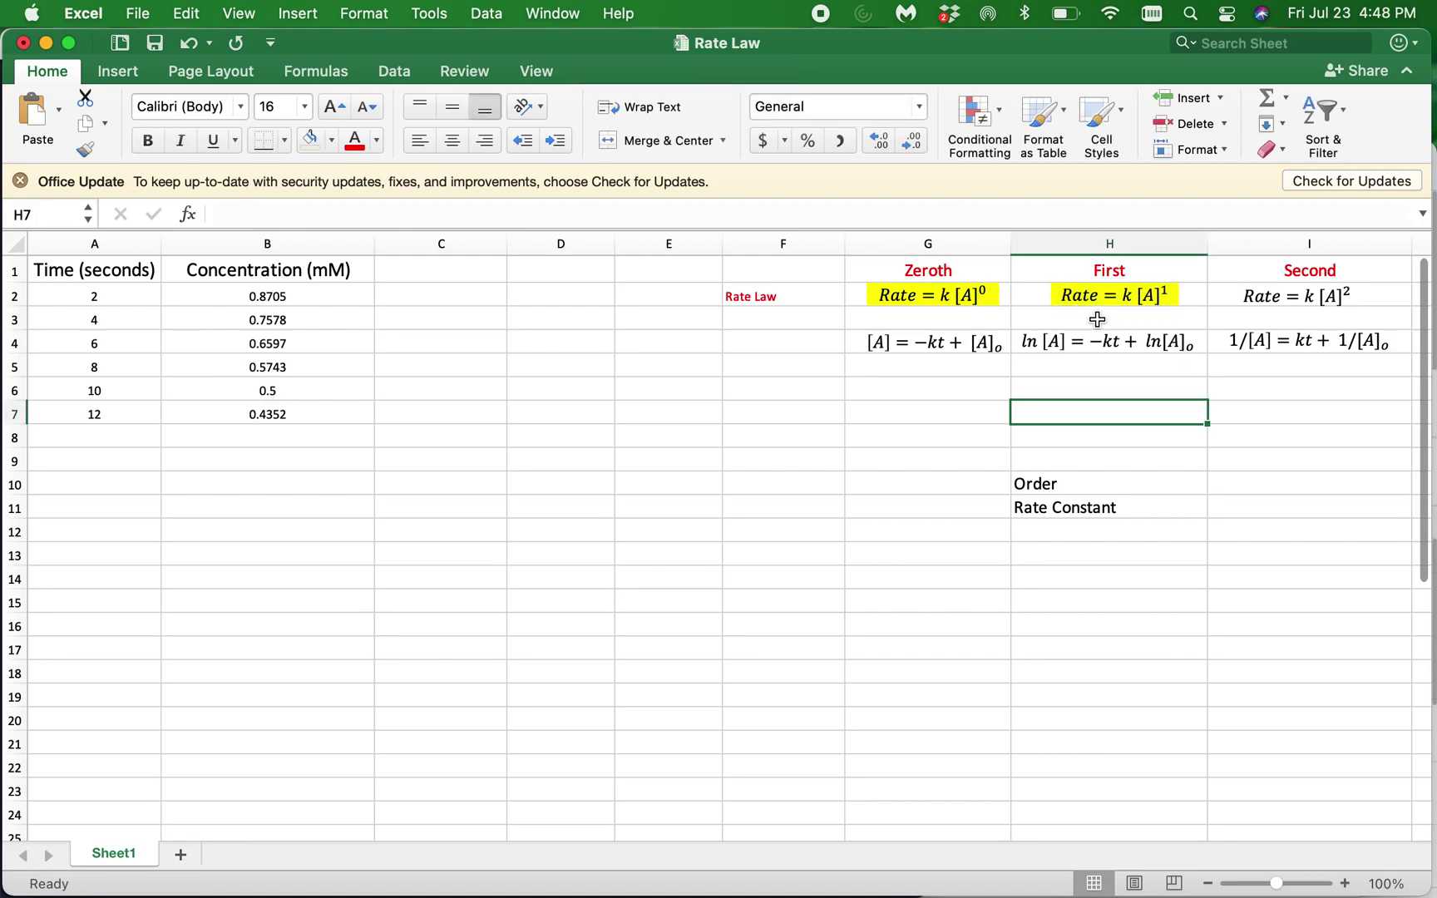
left_click(1237, 301)
left_click(313, 140)
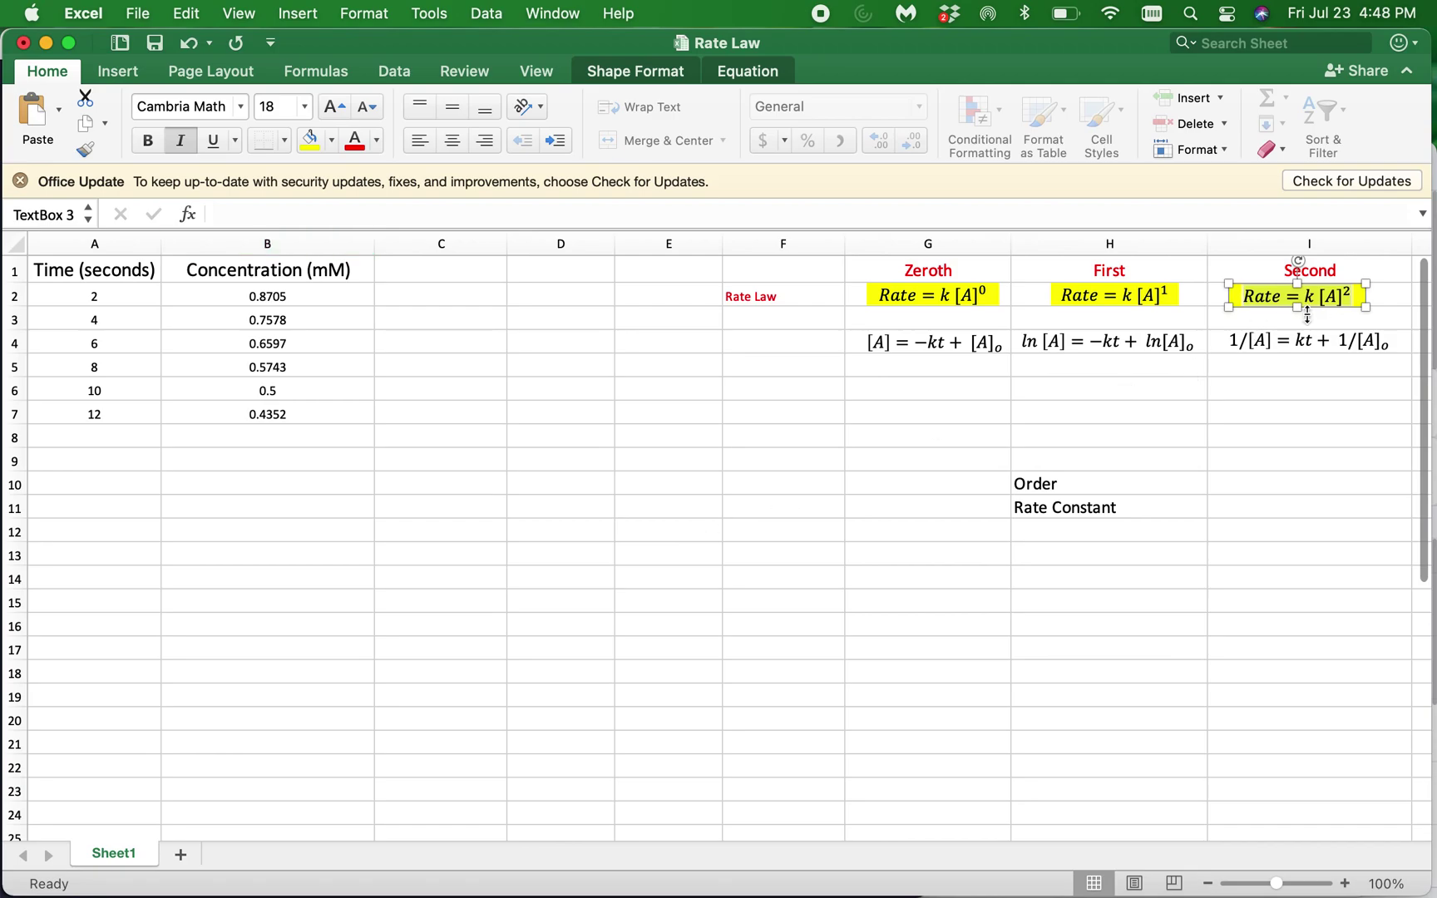
left_click(1332, 439)
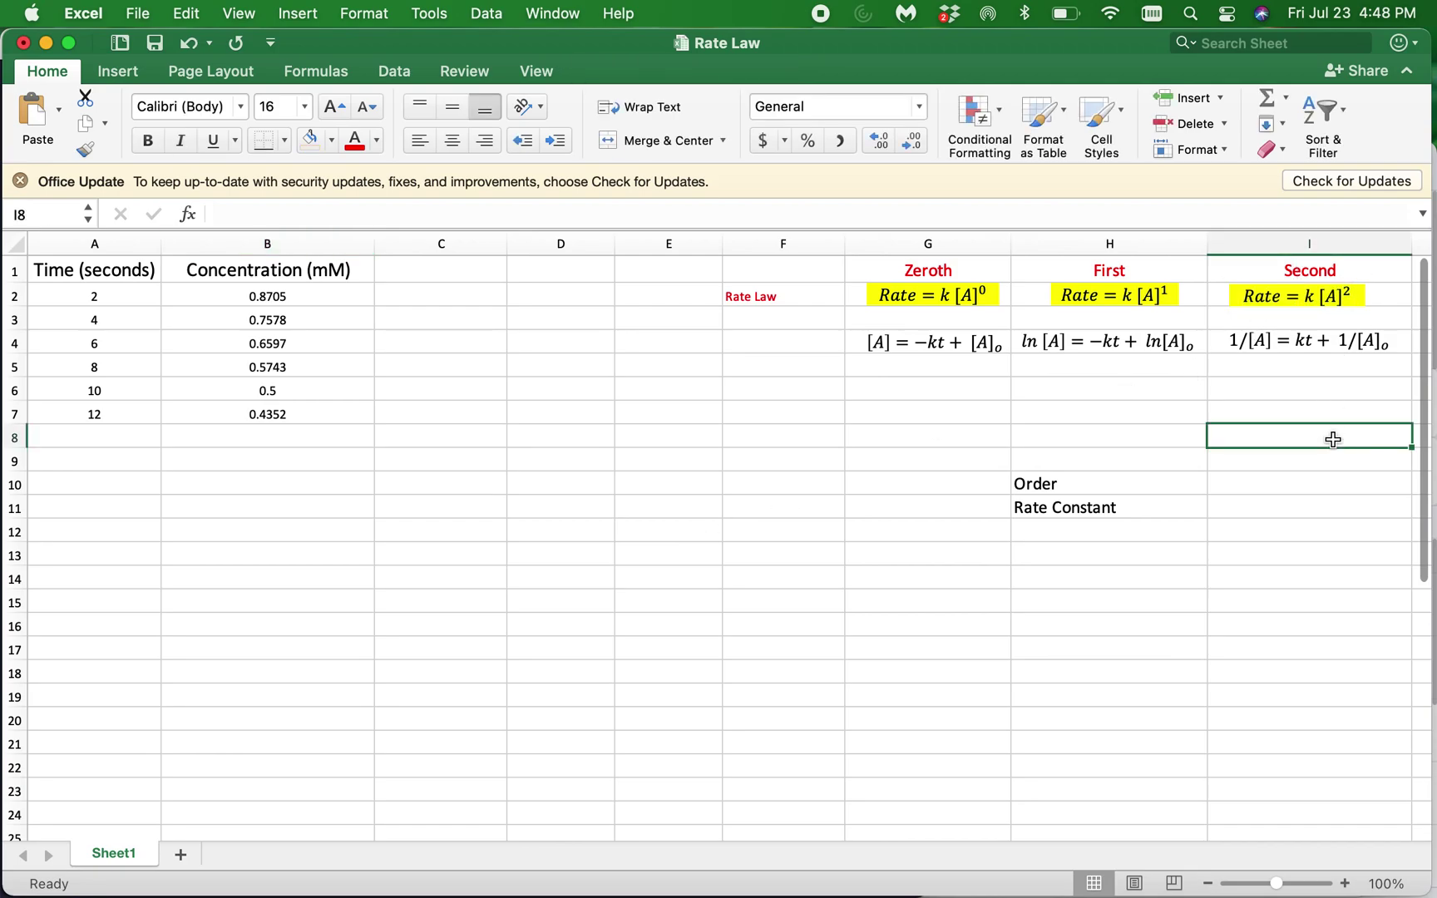
Step: Add the Integrated Rate Law label in cell F4
left_click(792, 336)
type("Int")
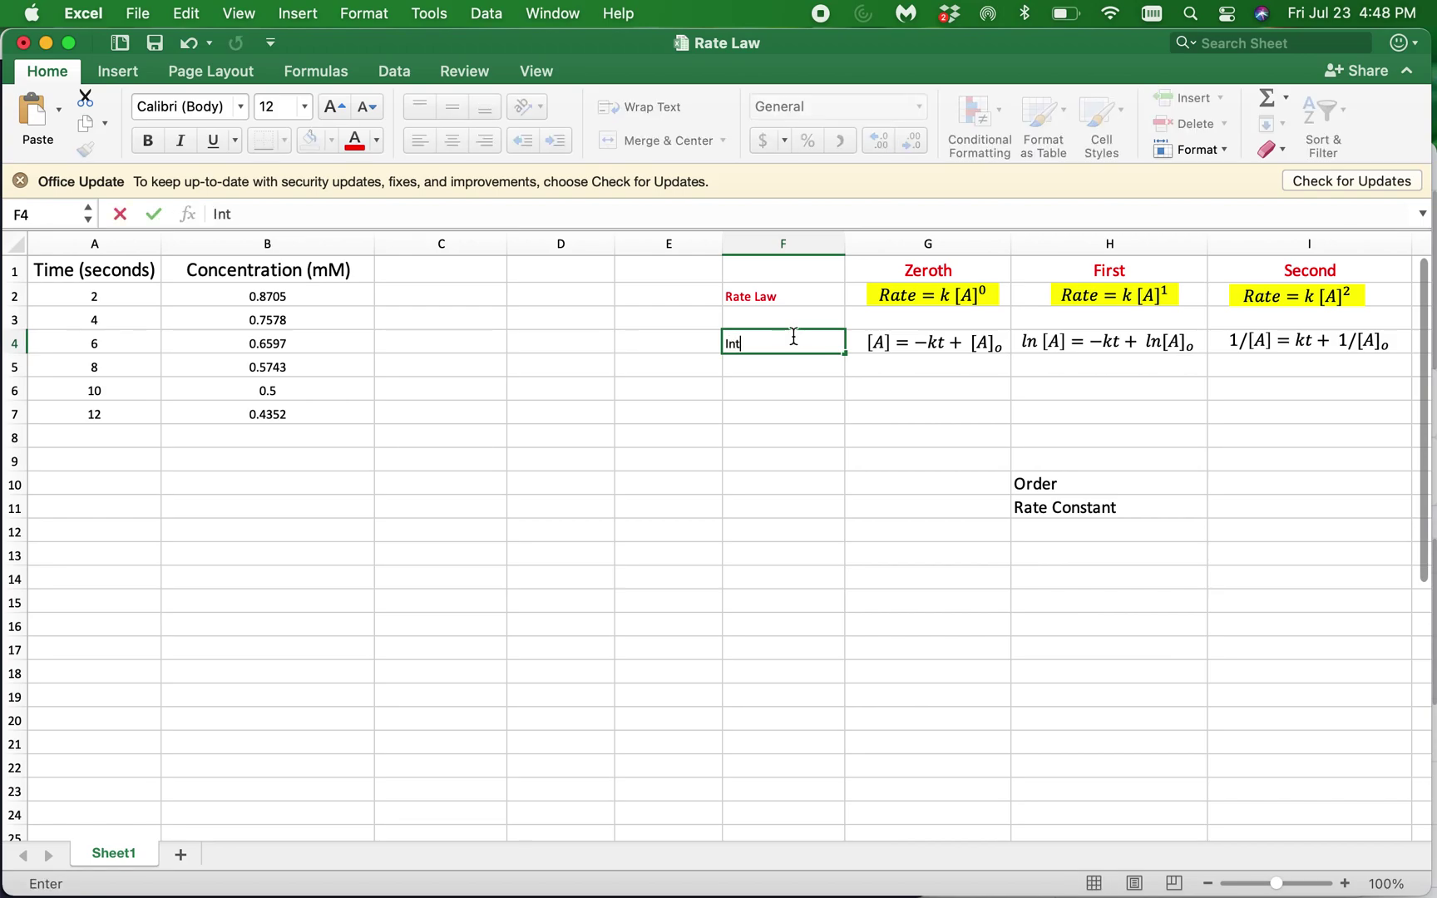
type("egrated Rate Law")
key("Return")
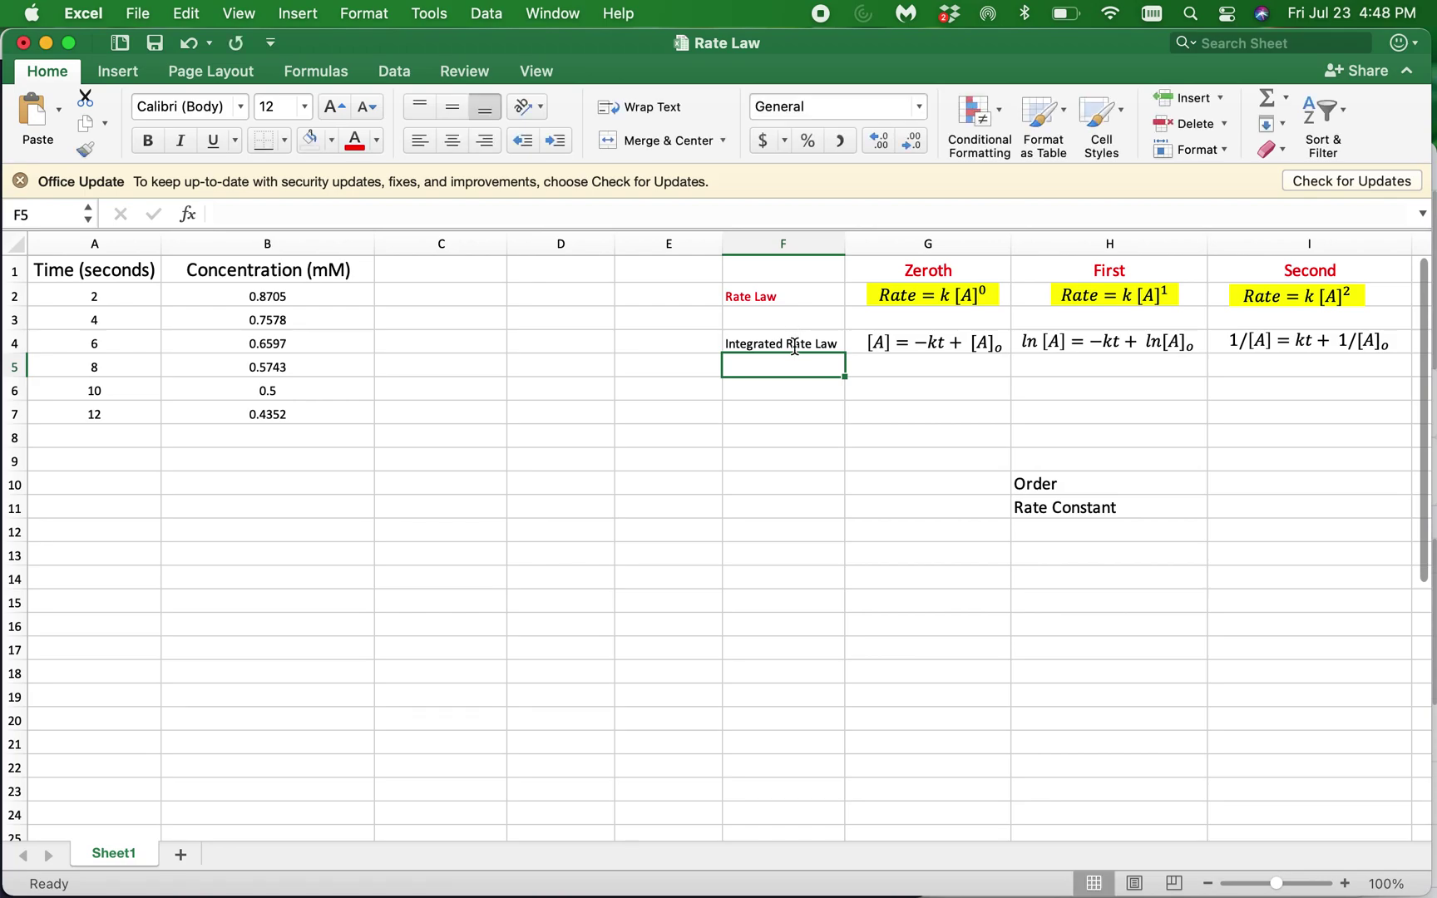
left_click(792, 341)
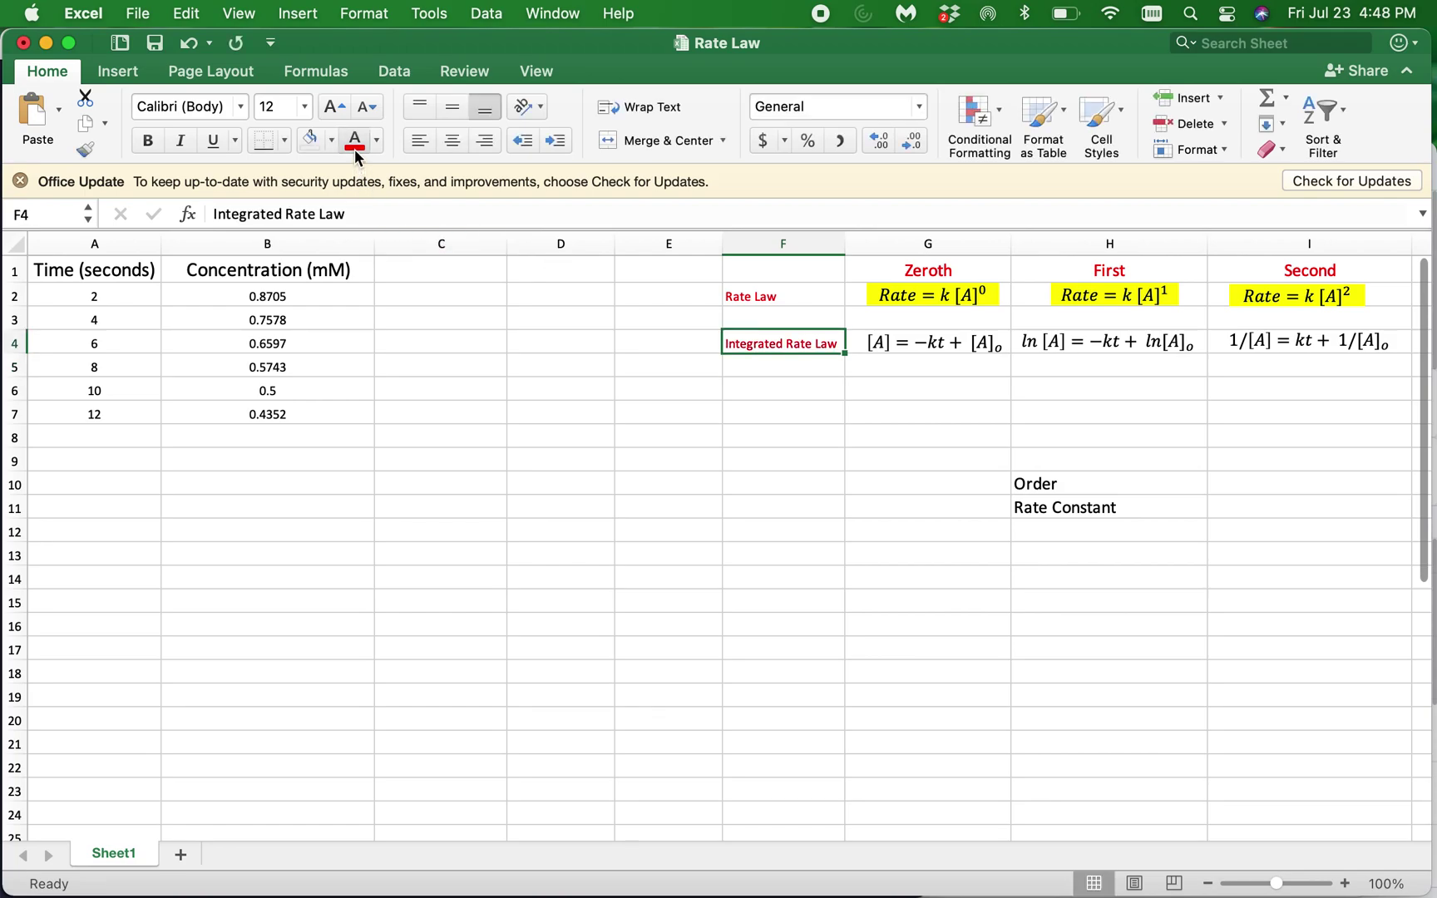
left_click(819, 439)
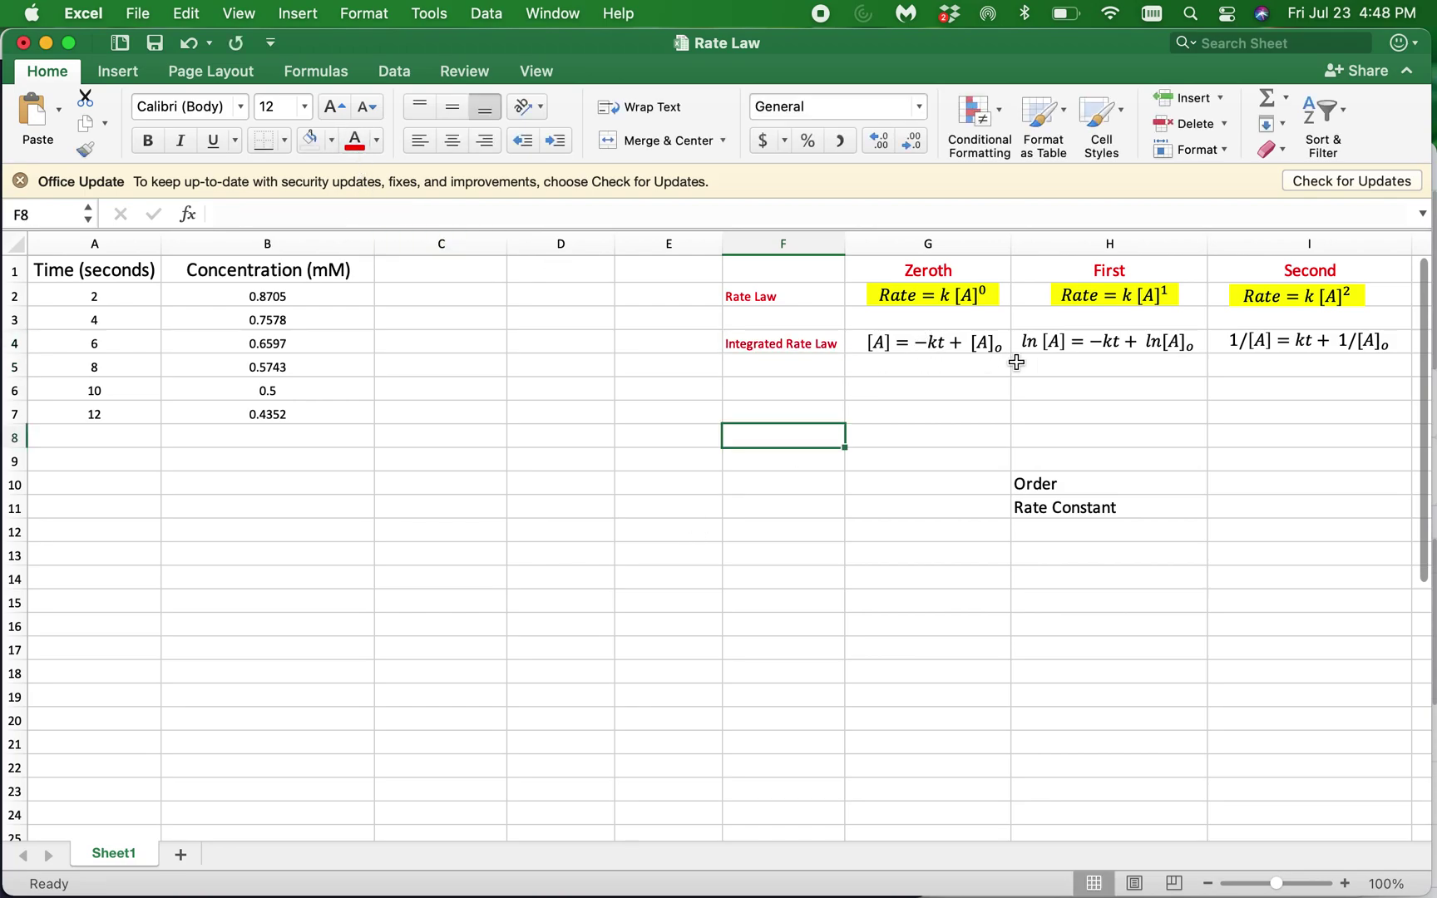
Step: Fill the zeroth-, first- and second-order integrated rate equations yellow
left_click(911, 343)
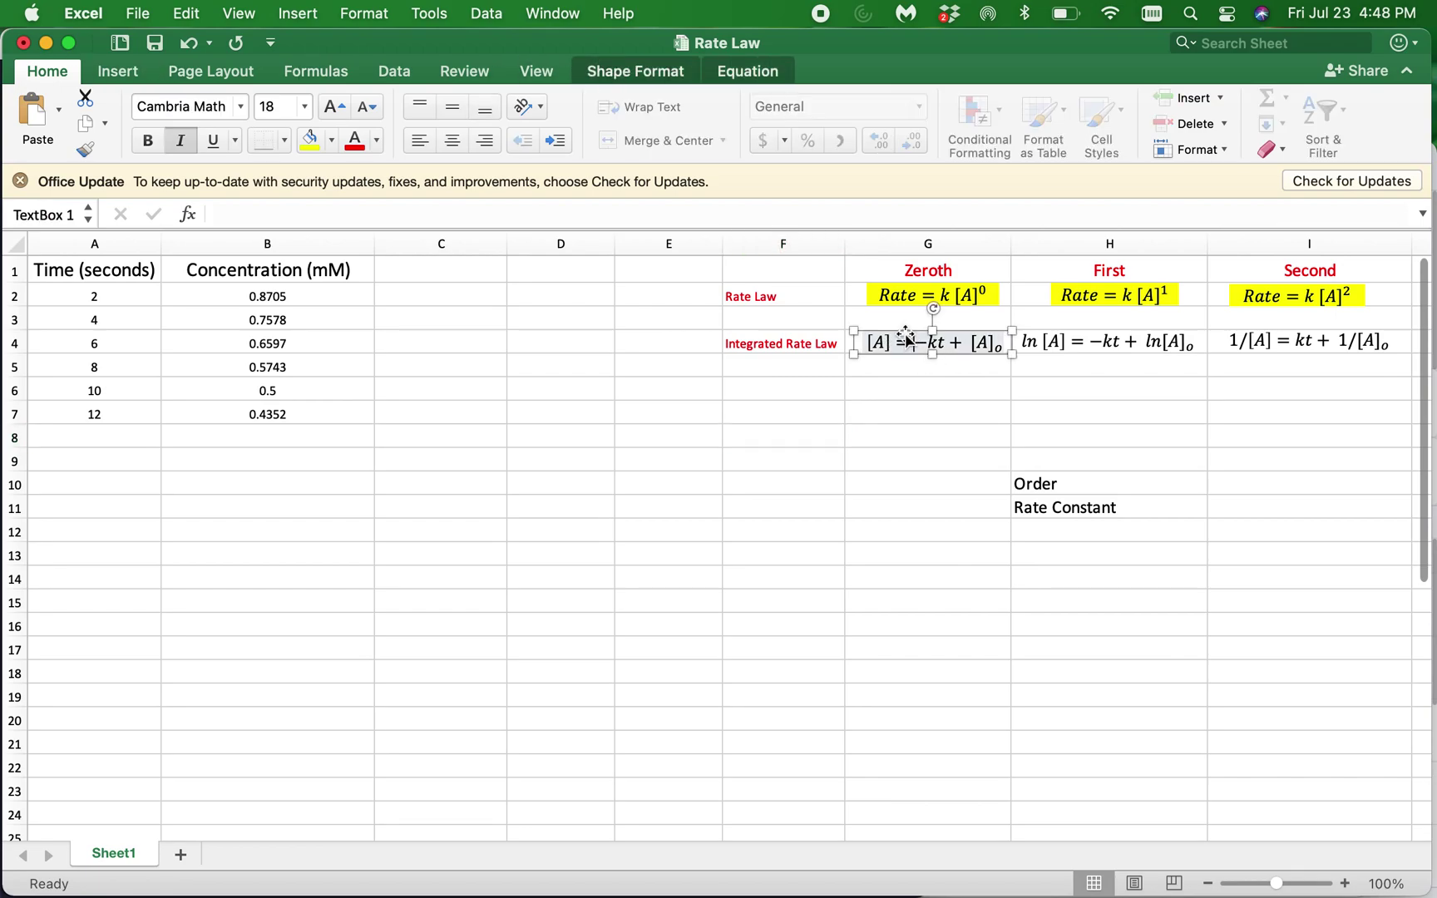
left_click(905, 334)
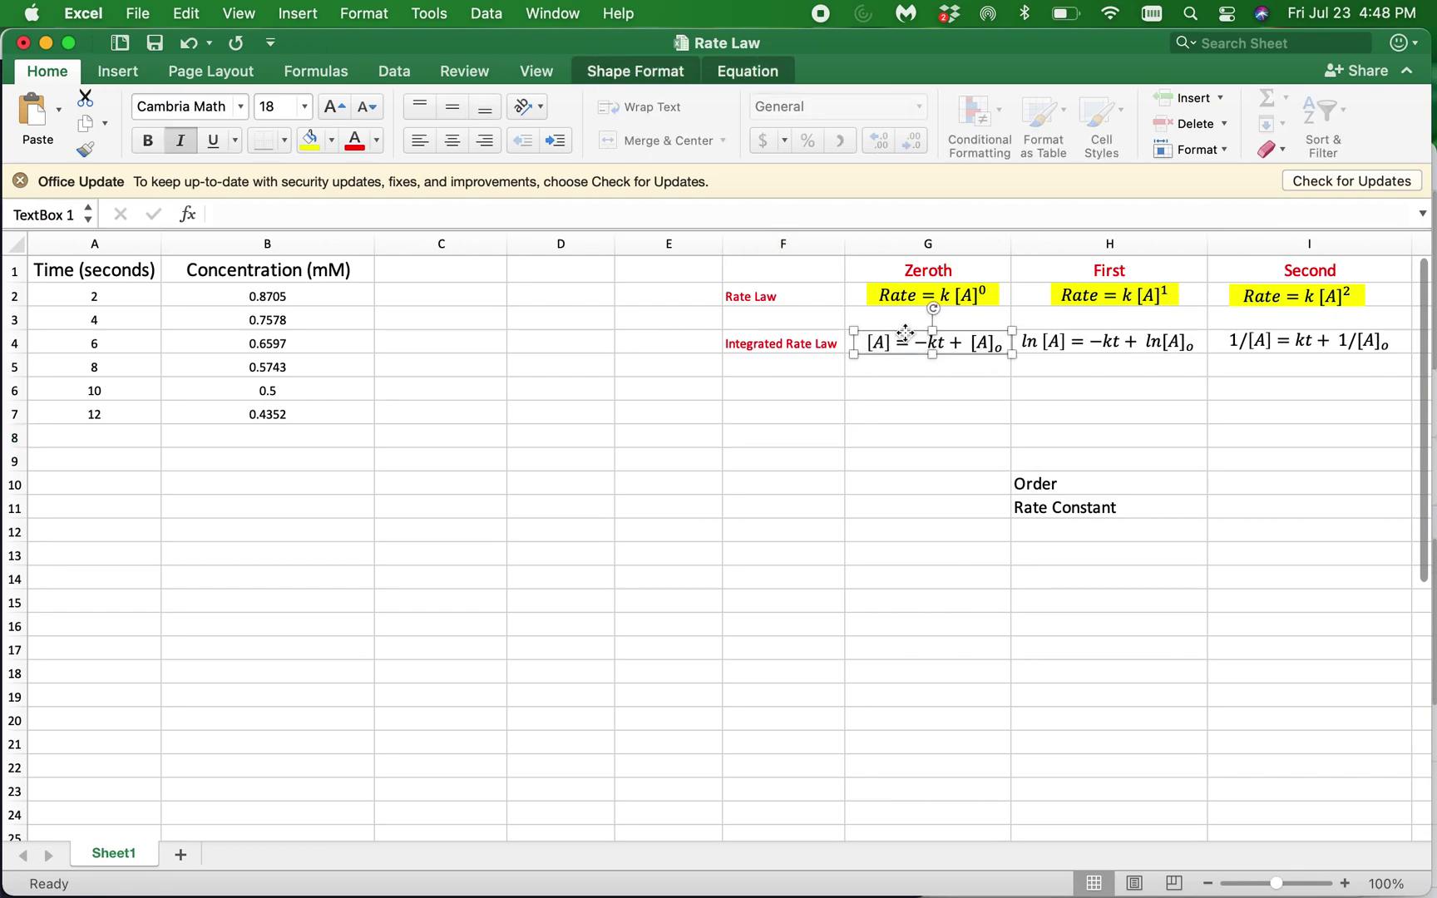
left_click(1068, 339, "shift")
left_click(1251, 343, "shift")
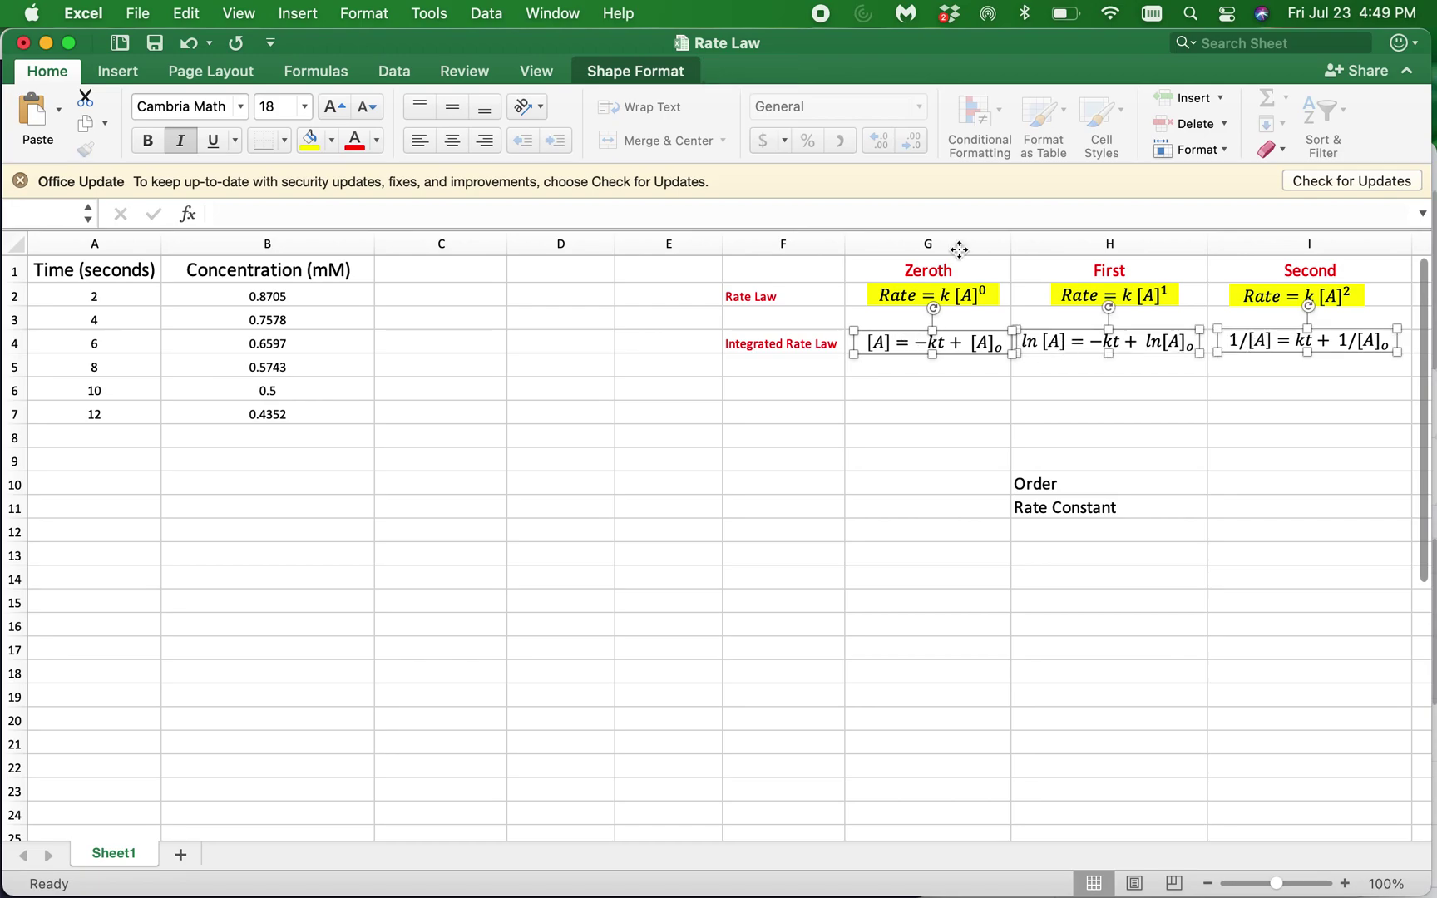
left_click(309, 139)
left_click(884, 424)
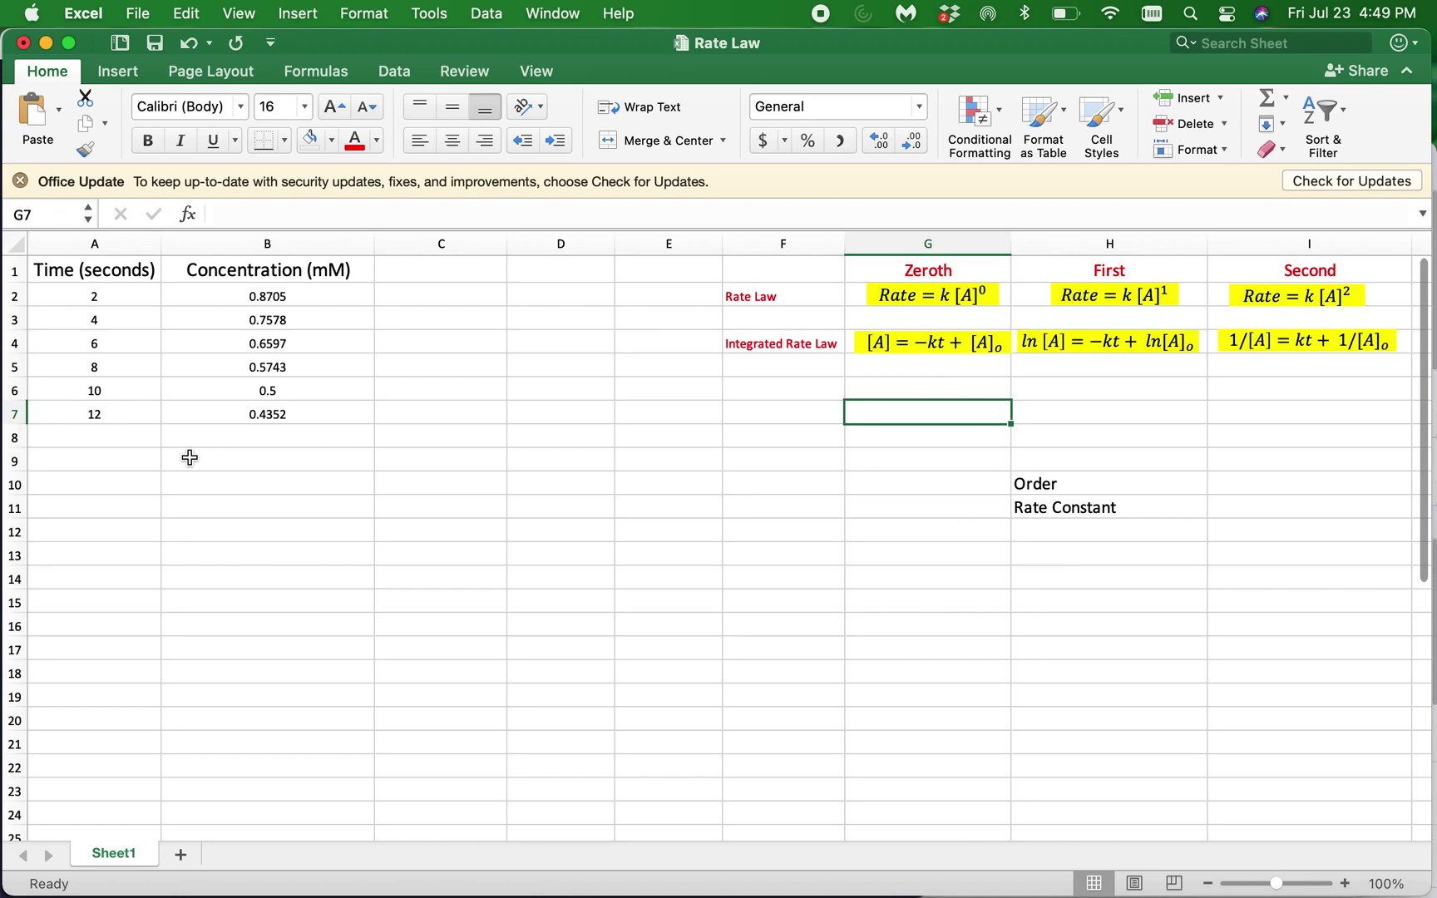
Step: Turn the Time (seconds) and Concentration (mM) headings red
left_click(142, 273)
left_click(355, 143)
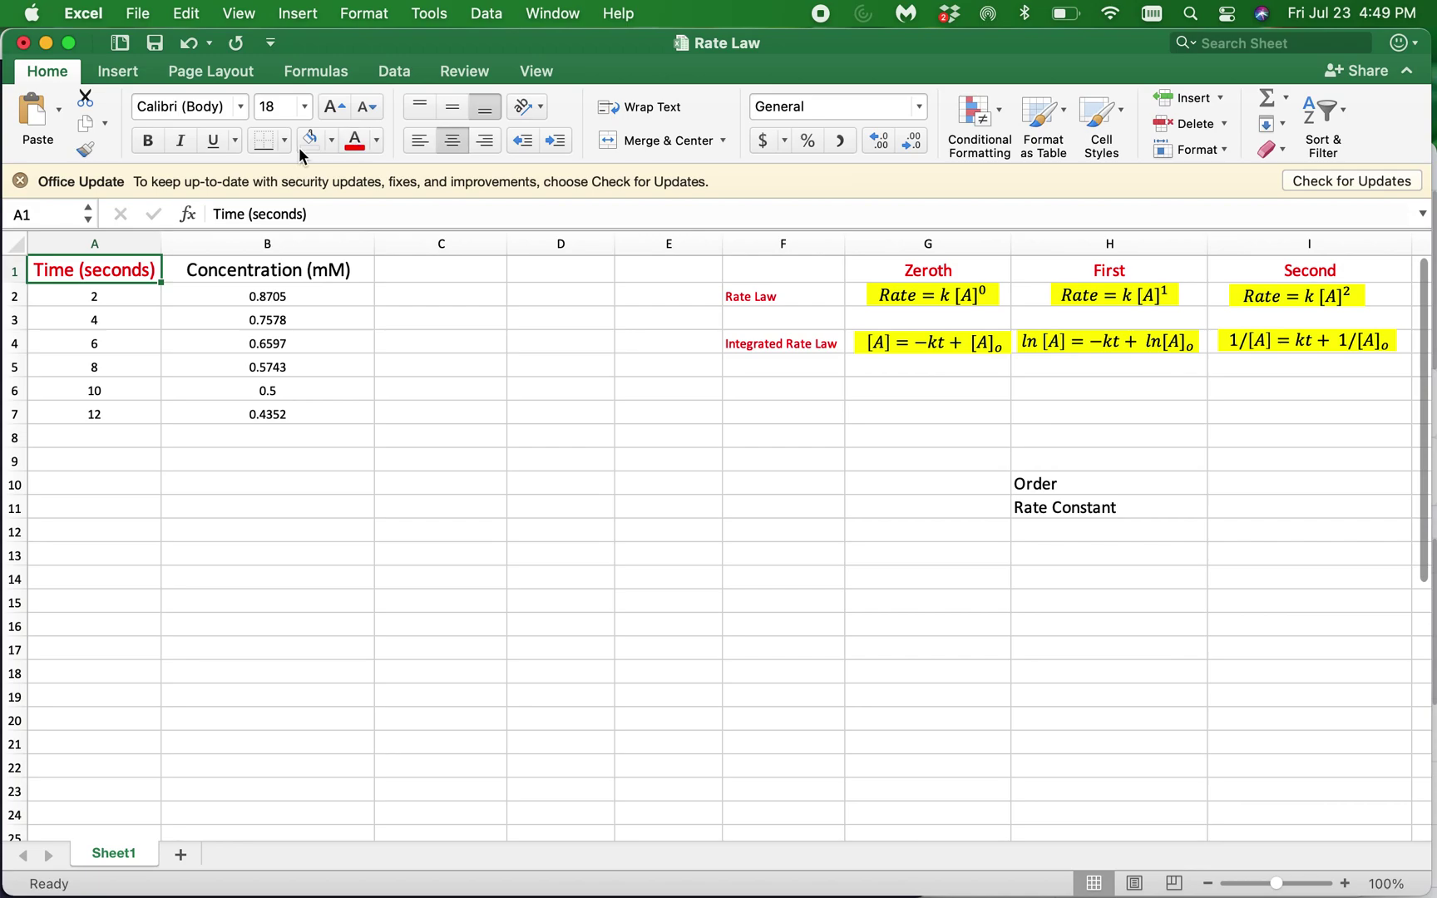
left_click(225, 274)
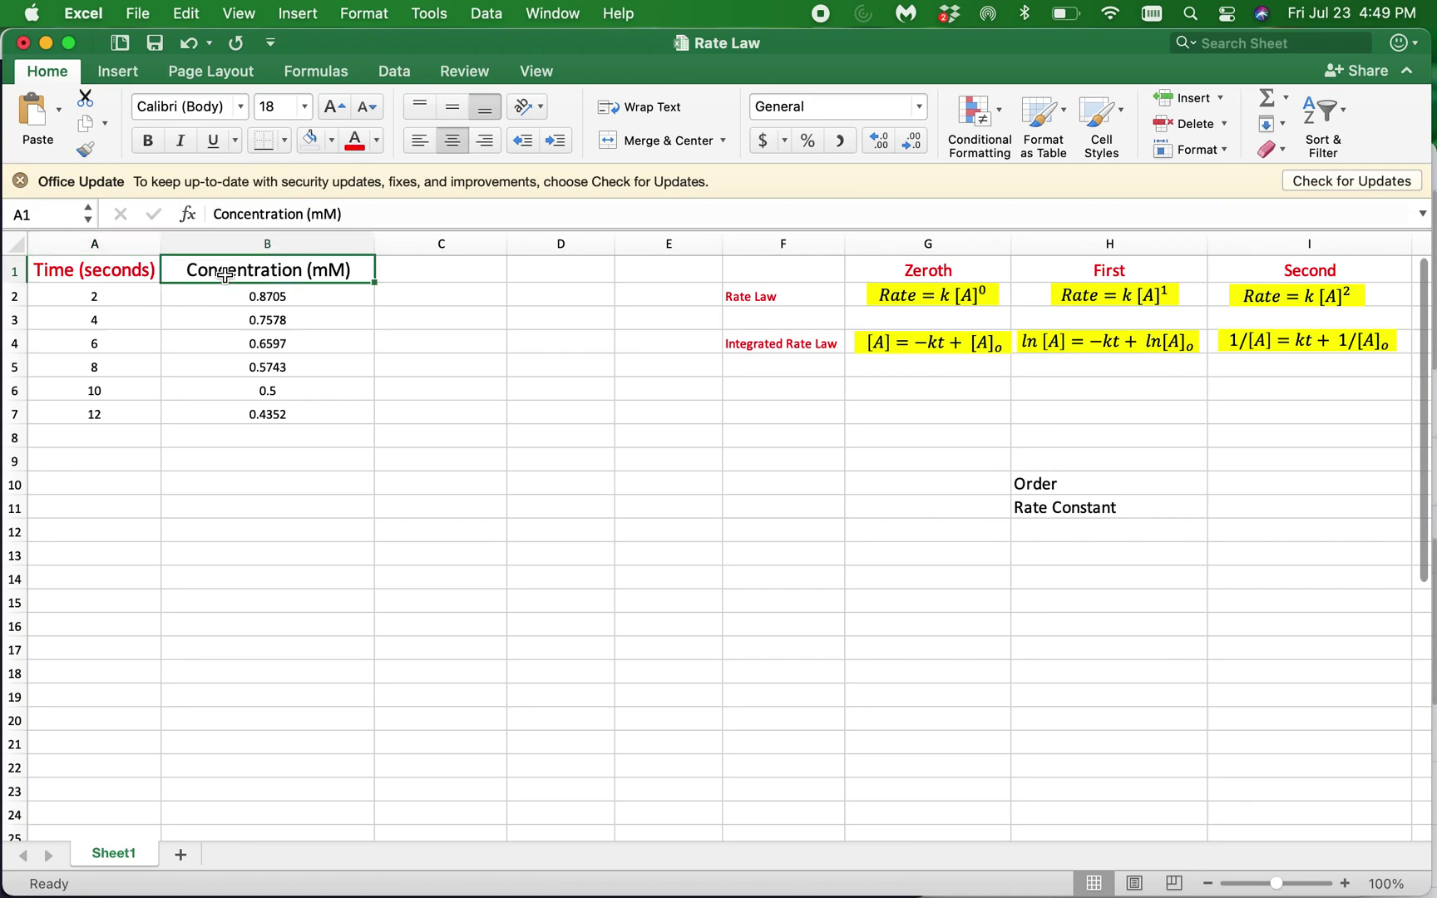
left_click(351, 143)
Step: Add the column headers ln conc. in C1 and 1/c in D1
left_click(436, 276)
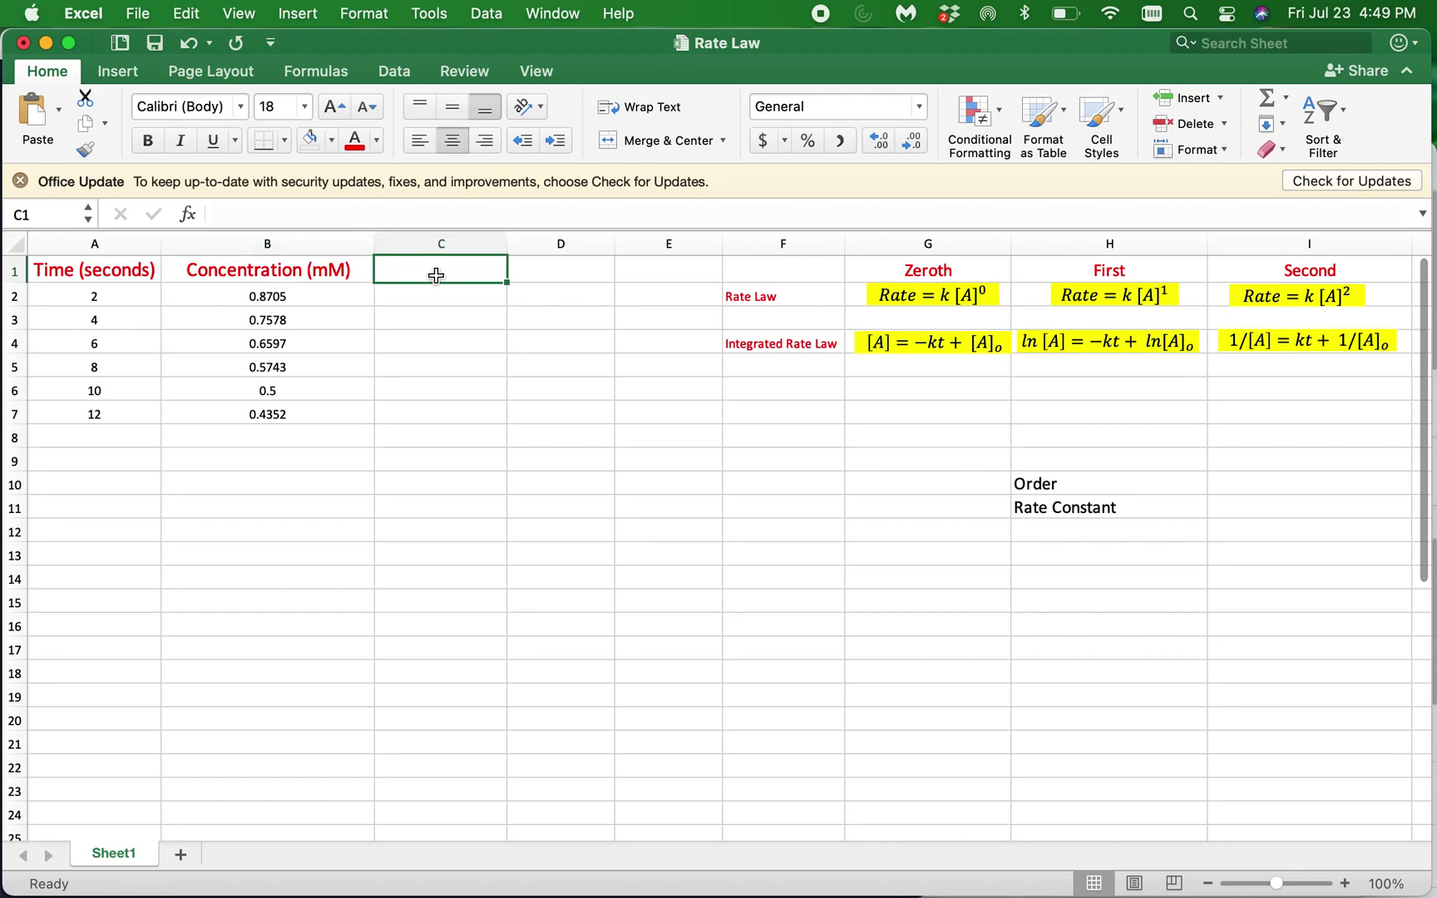
type("ln conc.")
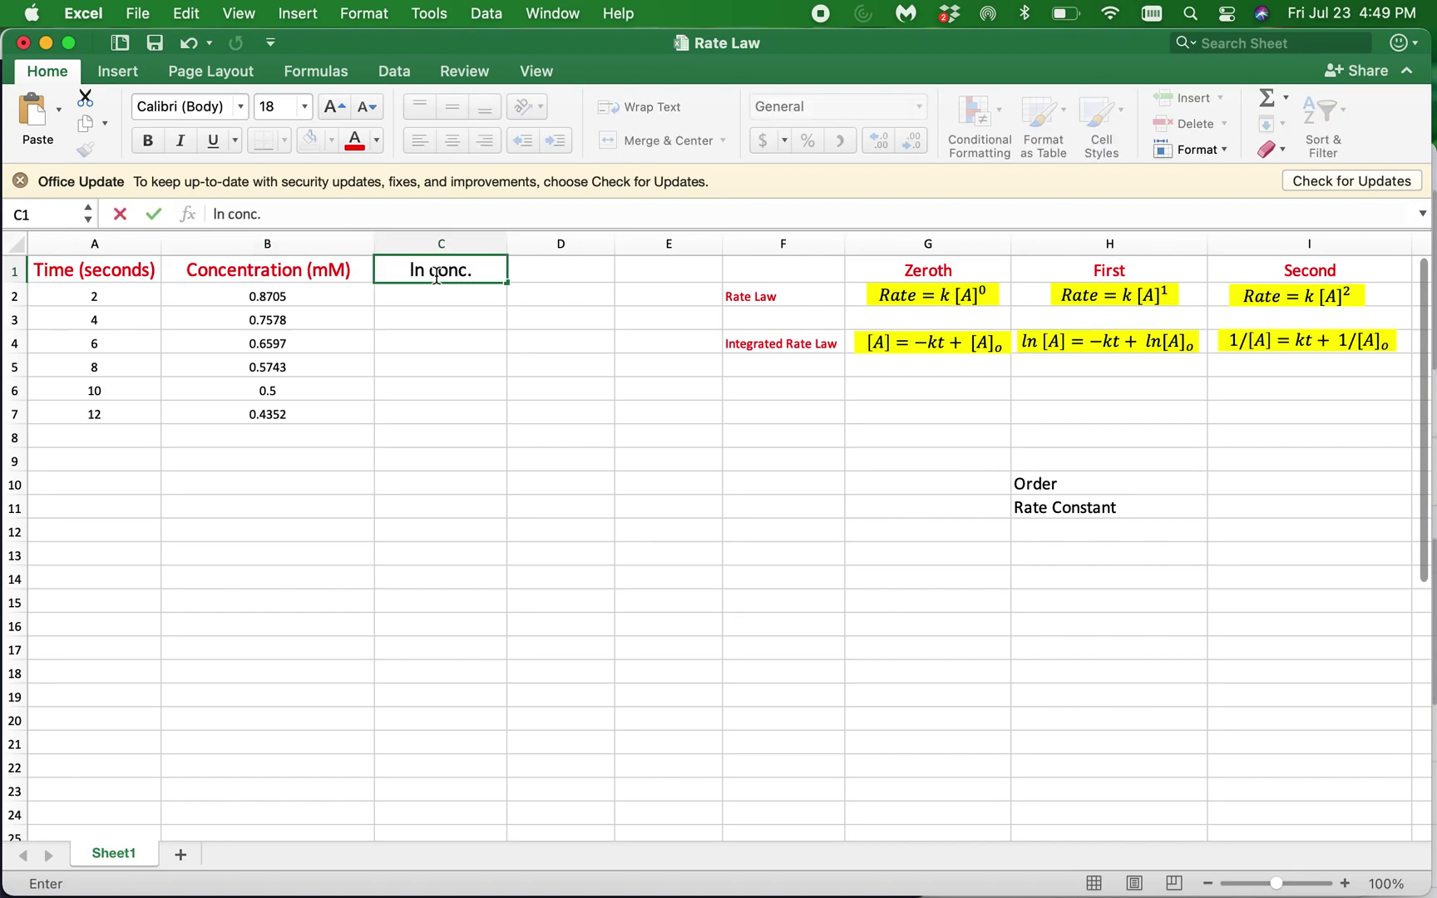
key("Tab")
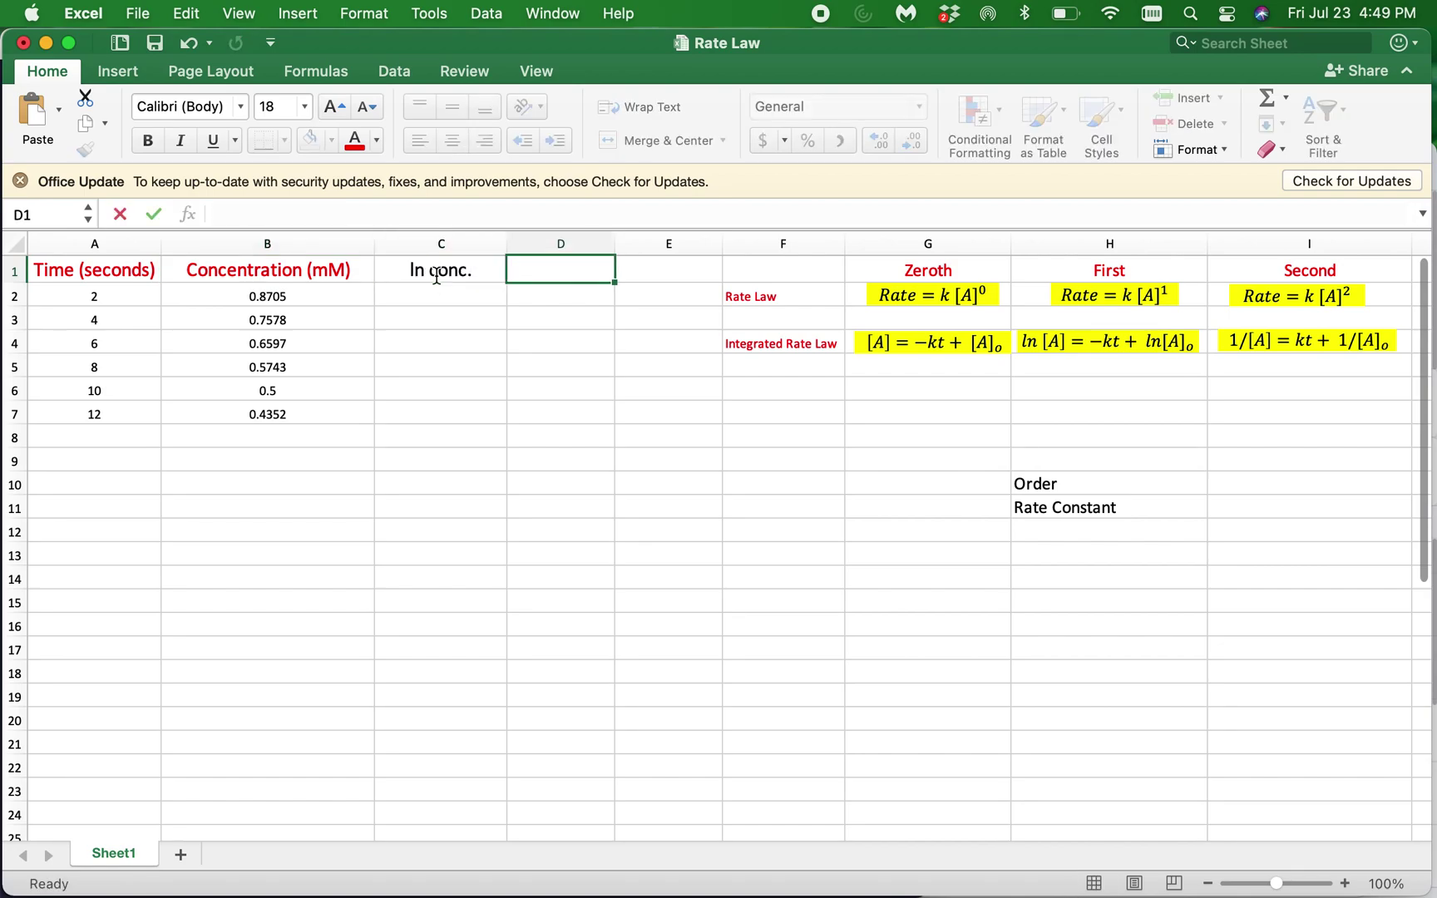
type("1/c")
key("Return")
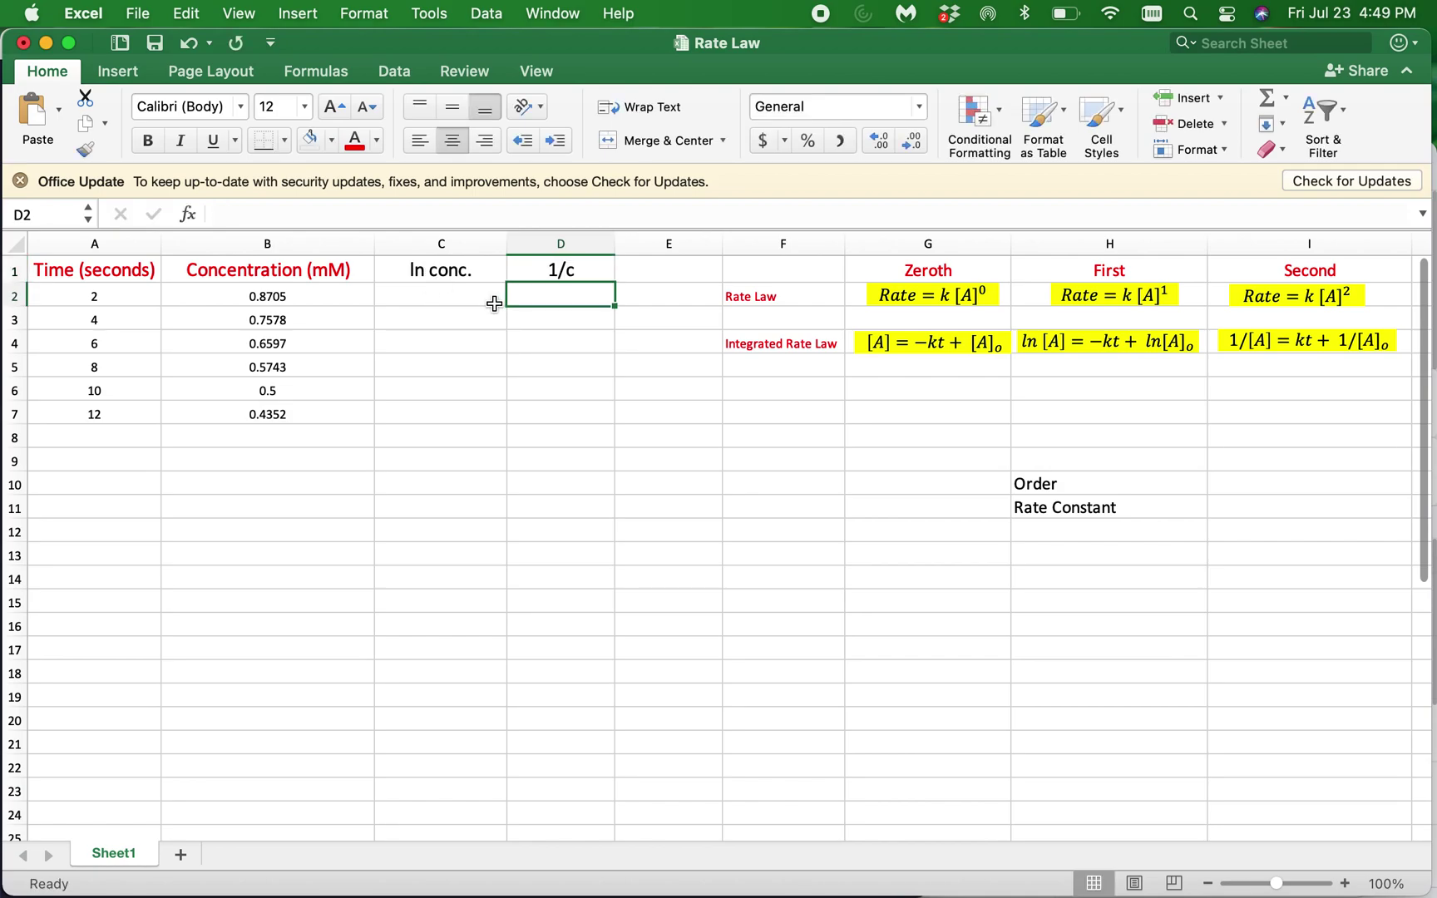
left_click(447, 296)
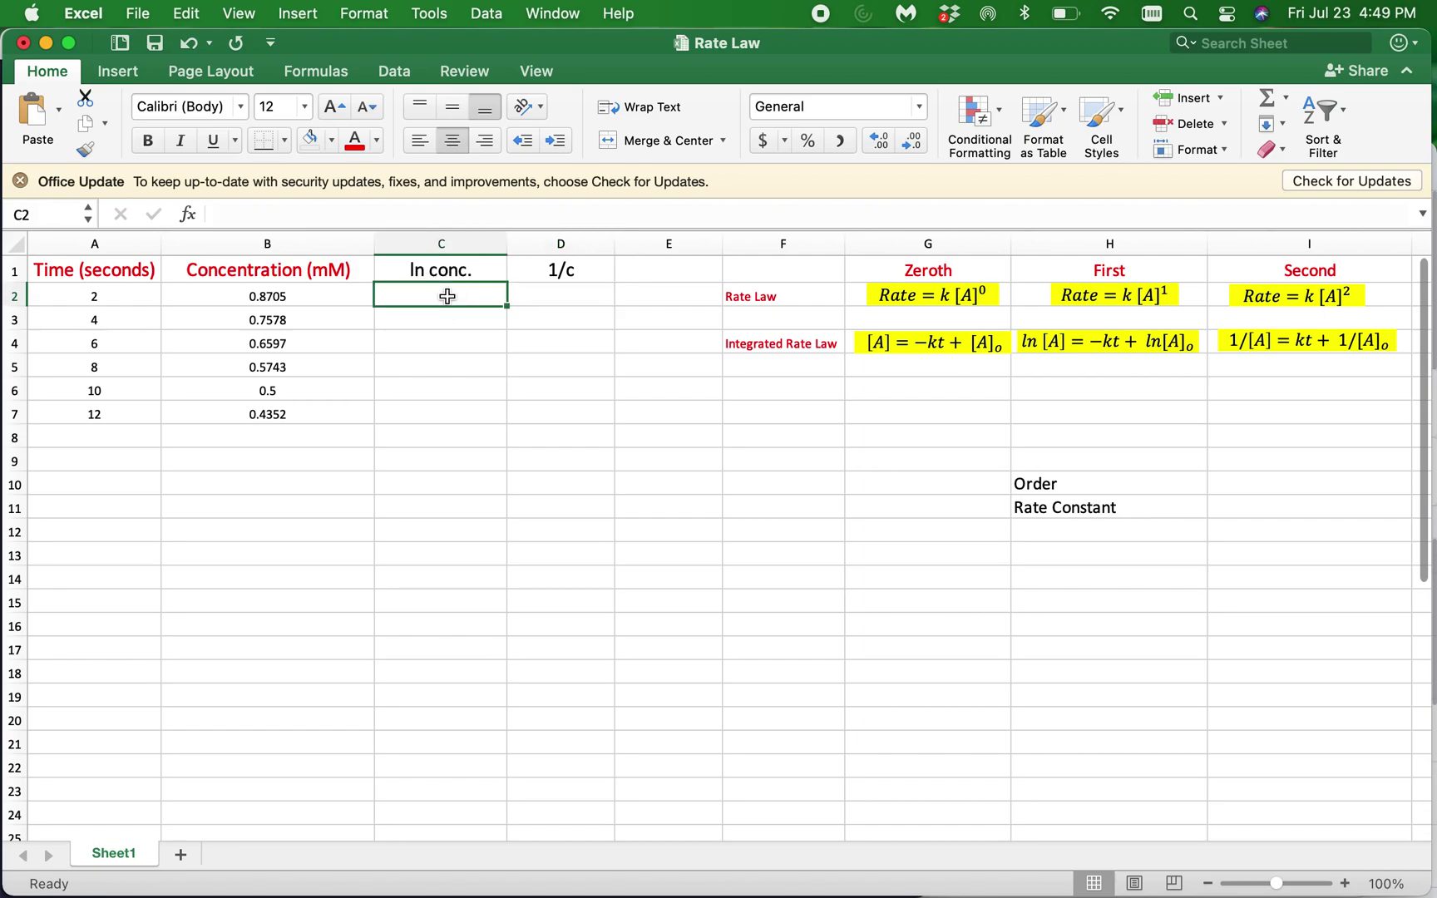
Step: Enter =LN(B2) in C2, copy it down to C7, and colour the ln conc. header red
type("=")
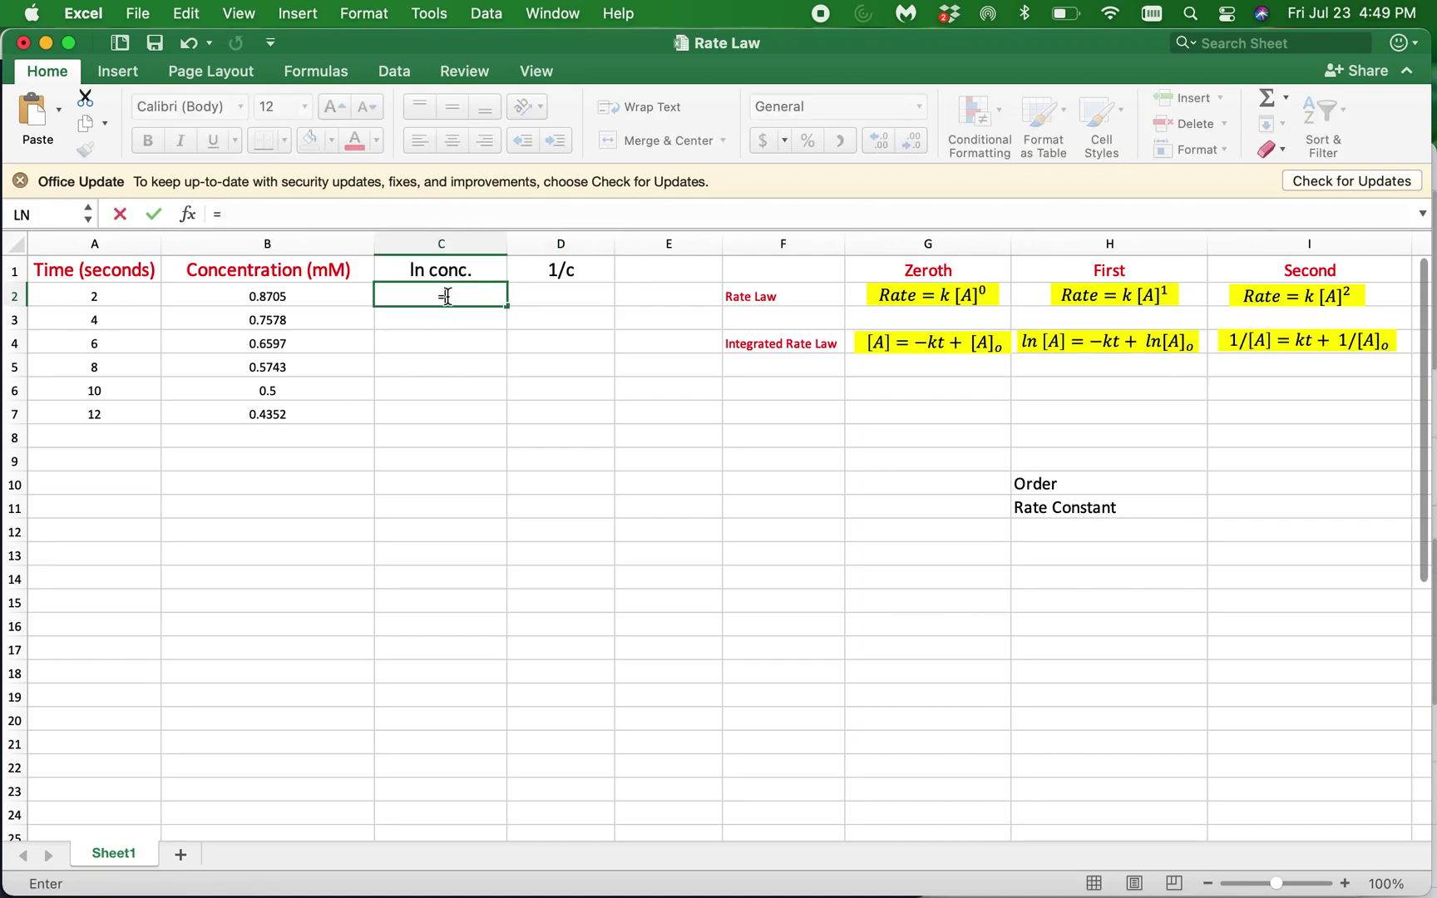
type("l")
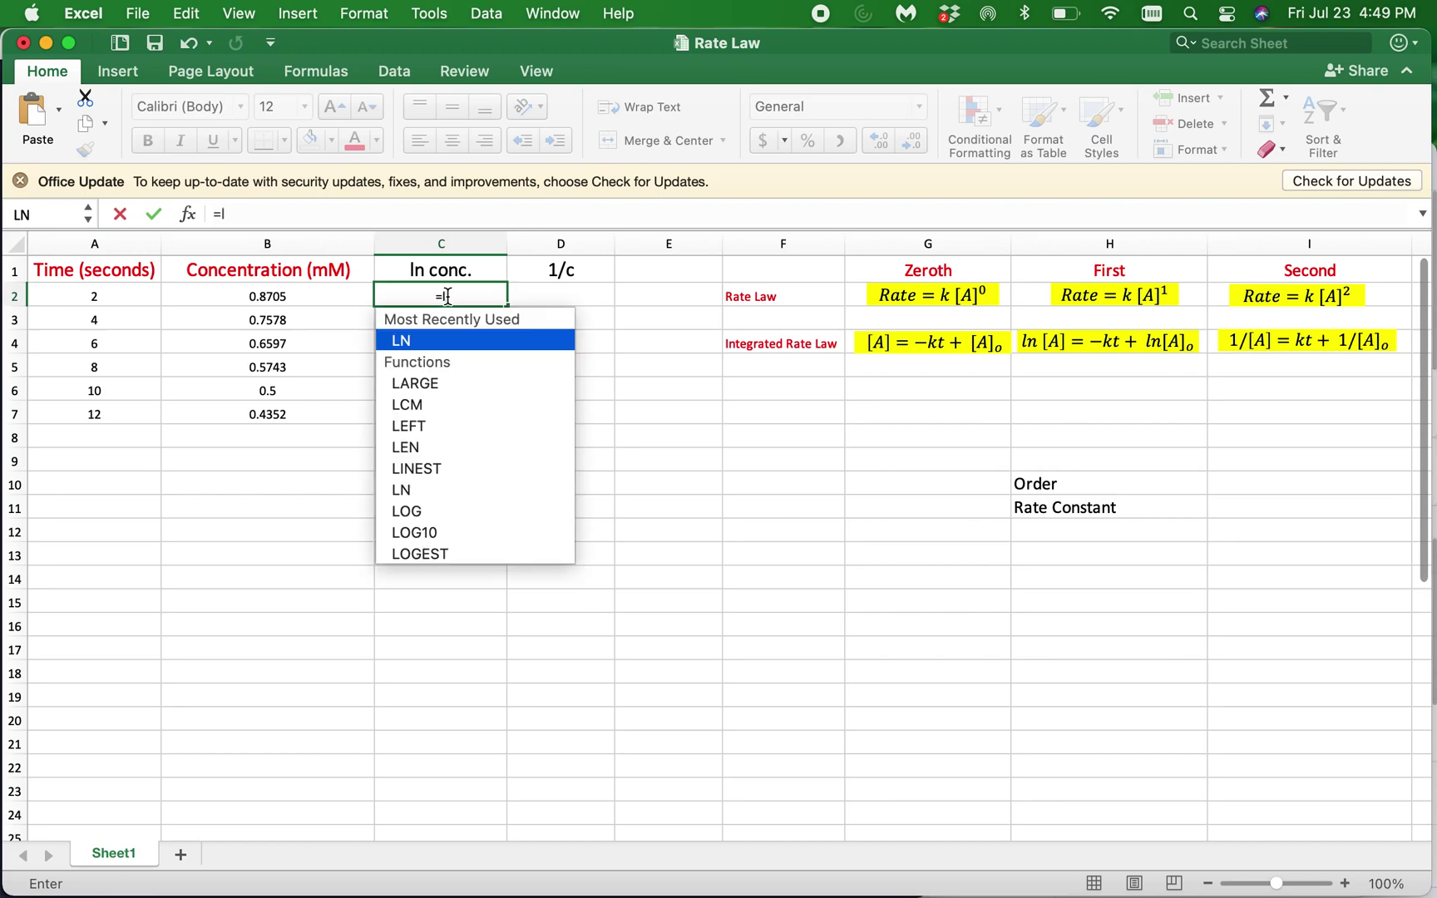
type("n")
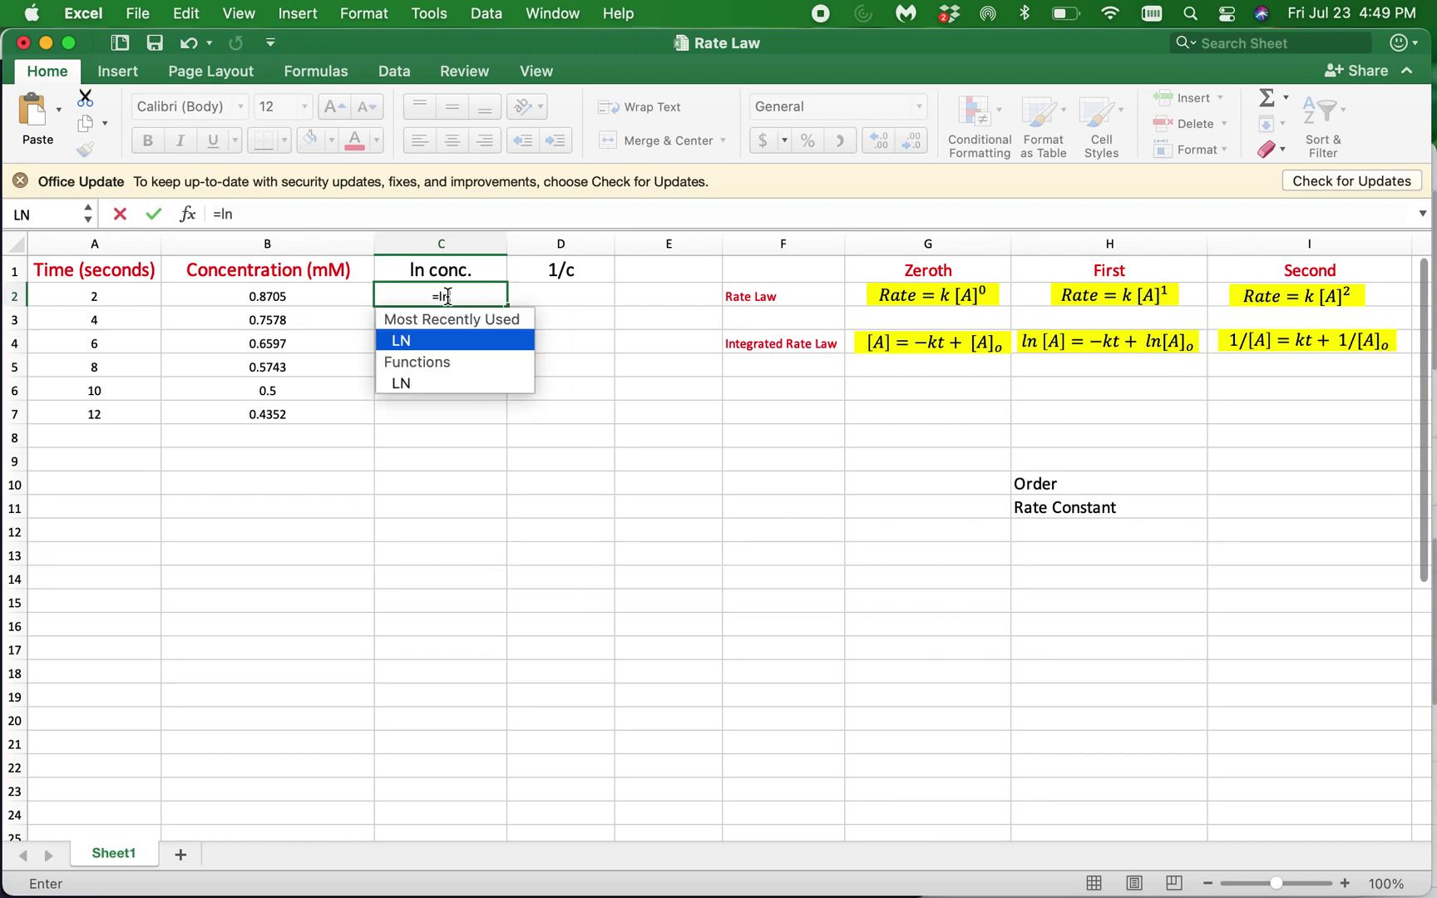
double_click(422, 384)
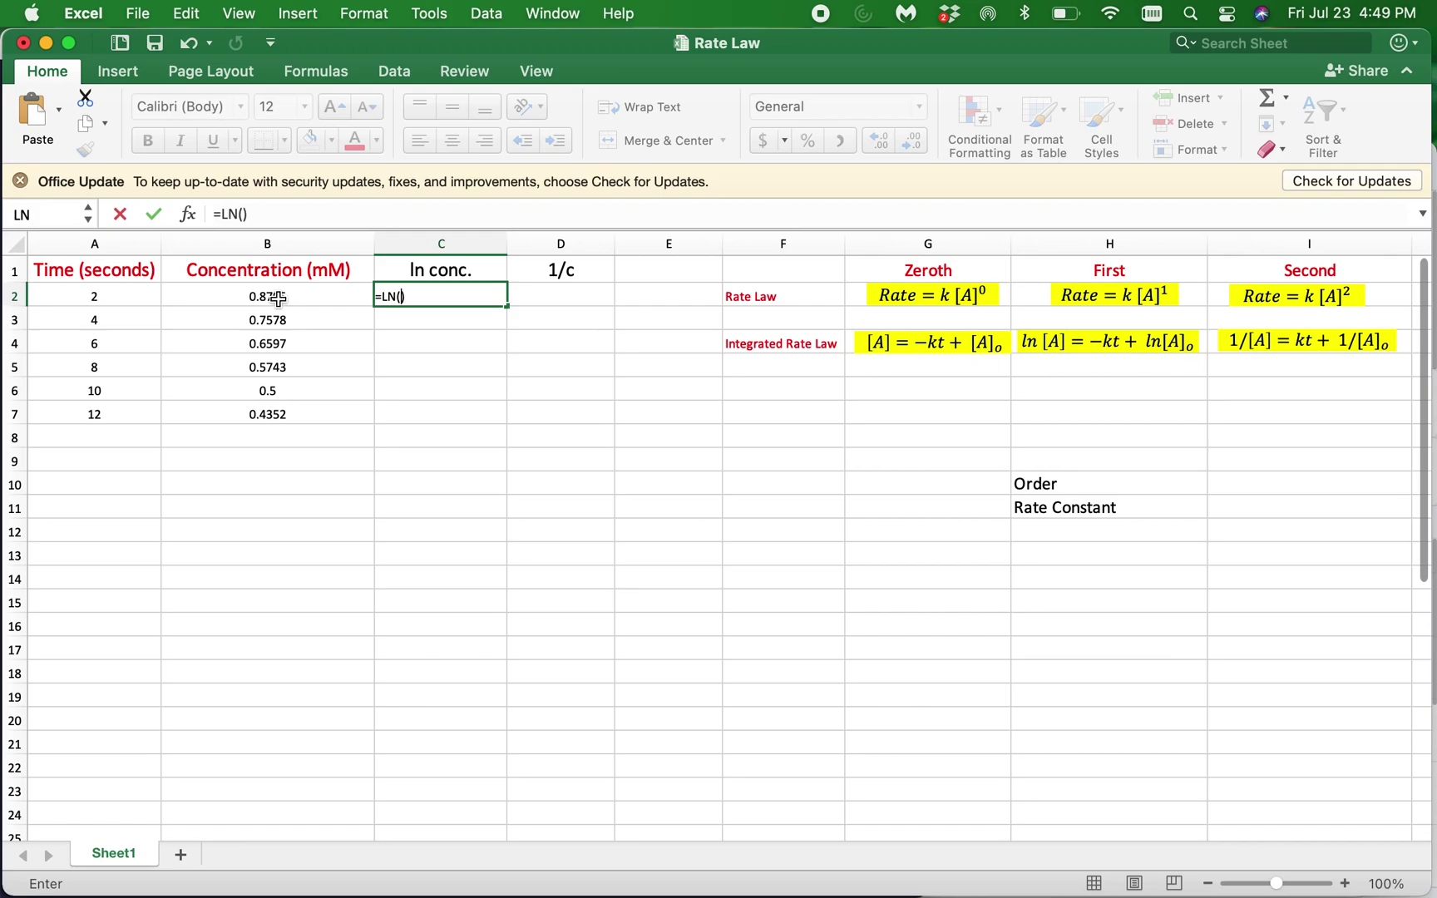
left_click(271, 297)
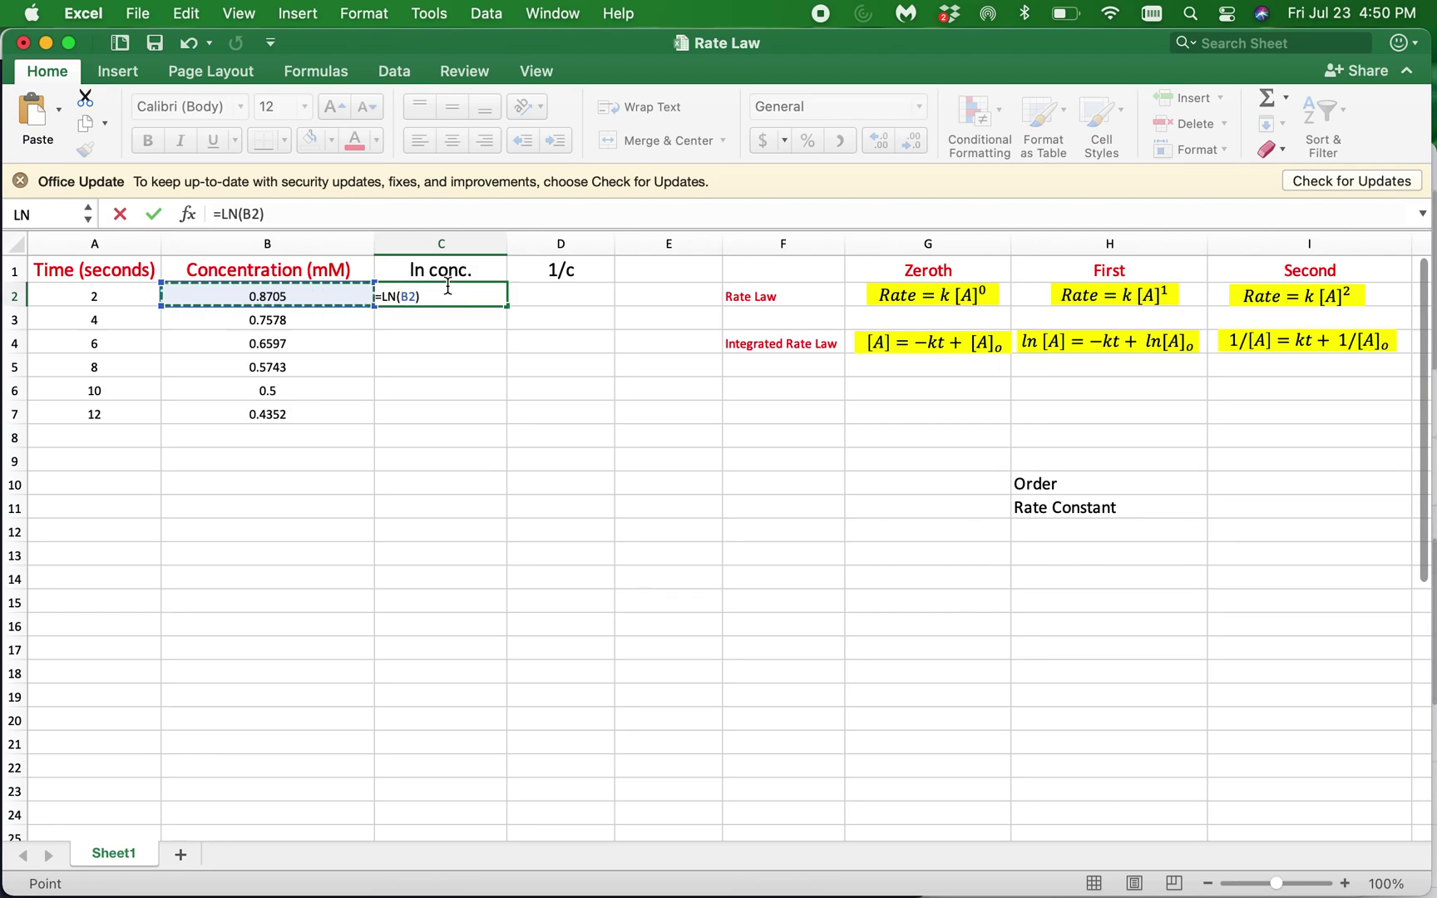
key("Return")
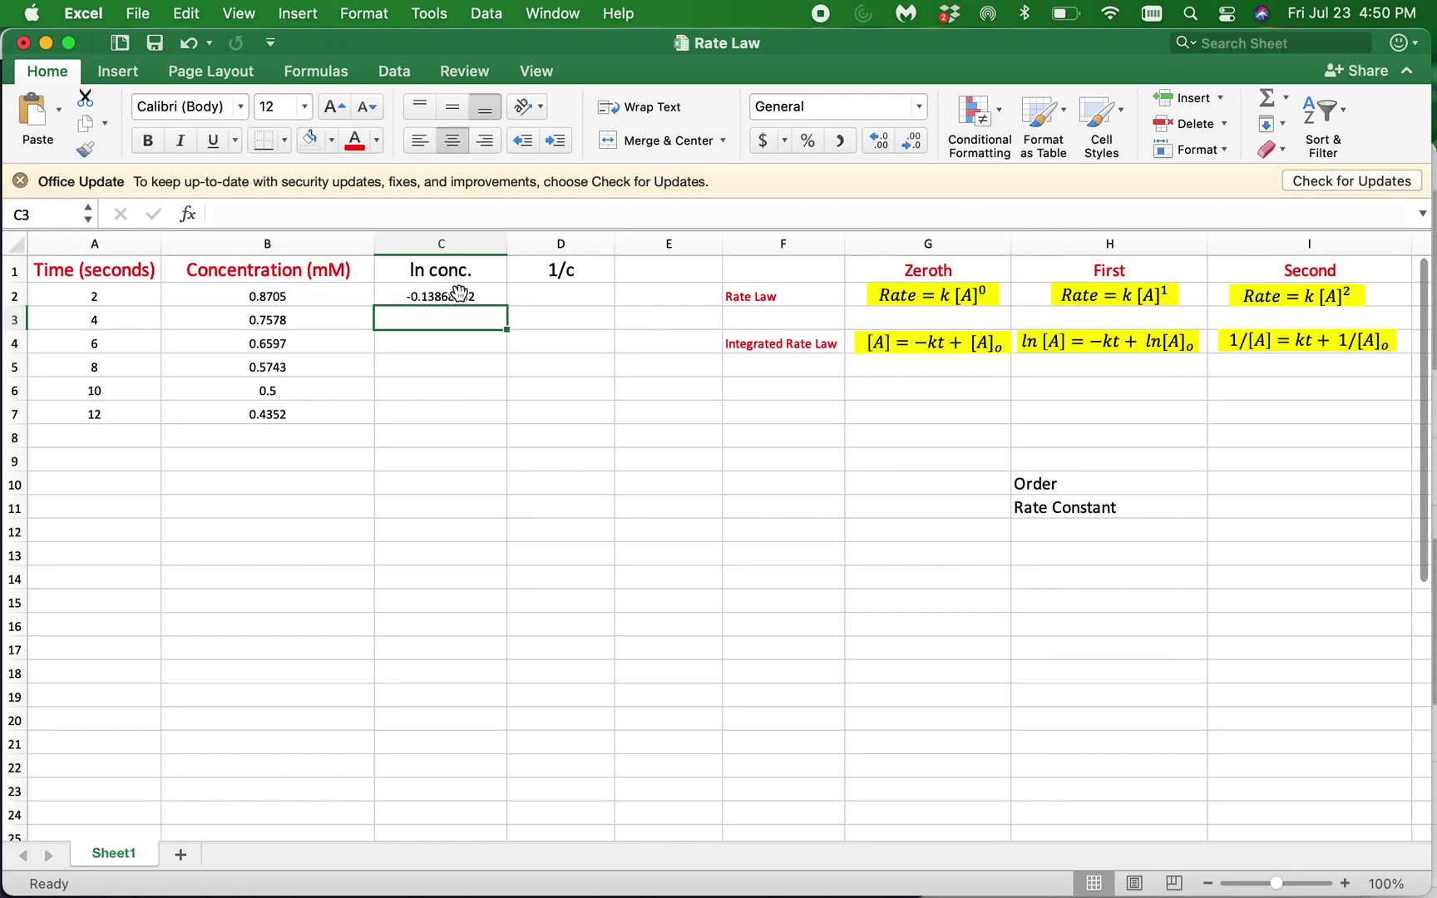
left_click(459, 293)
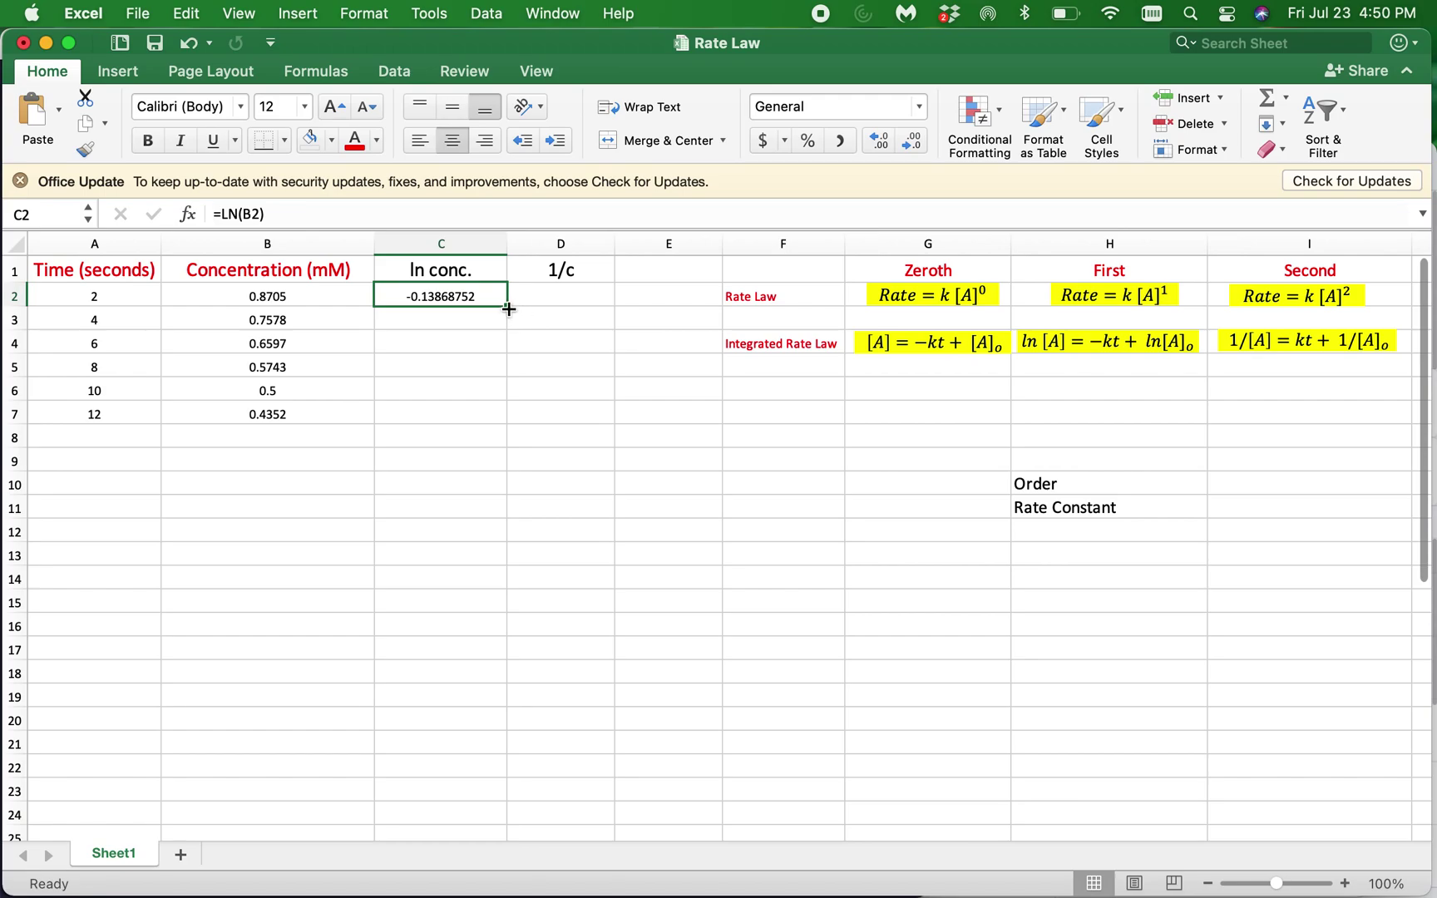
left_click_drag(508, 307, 507, 422)
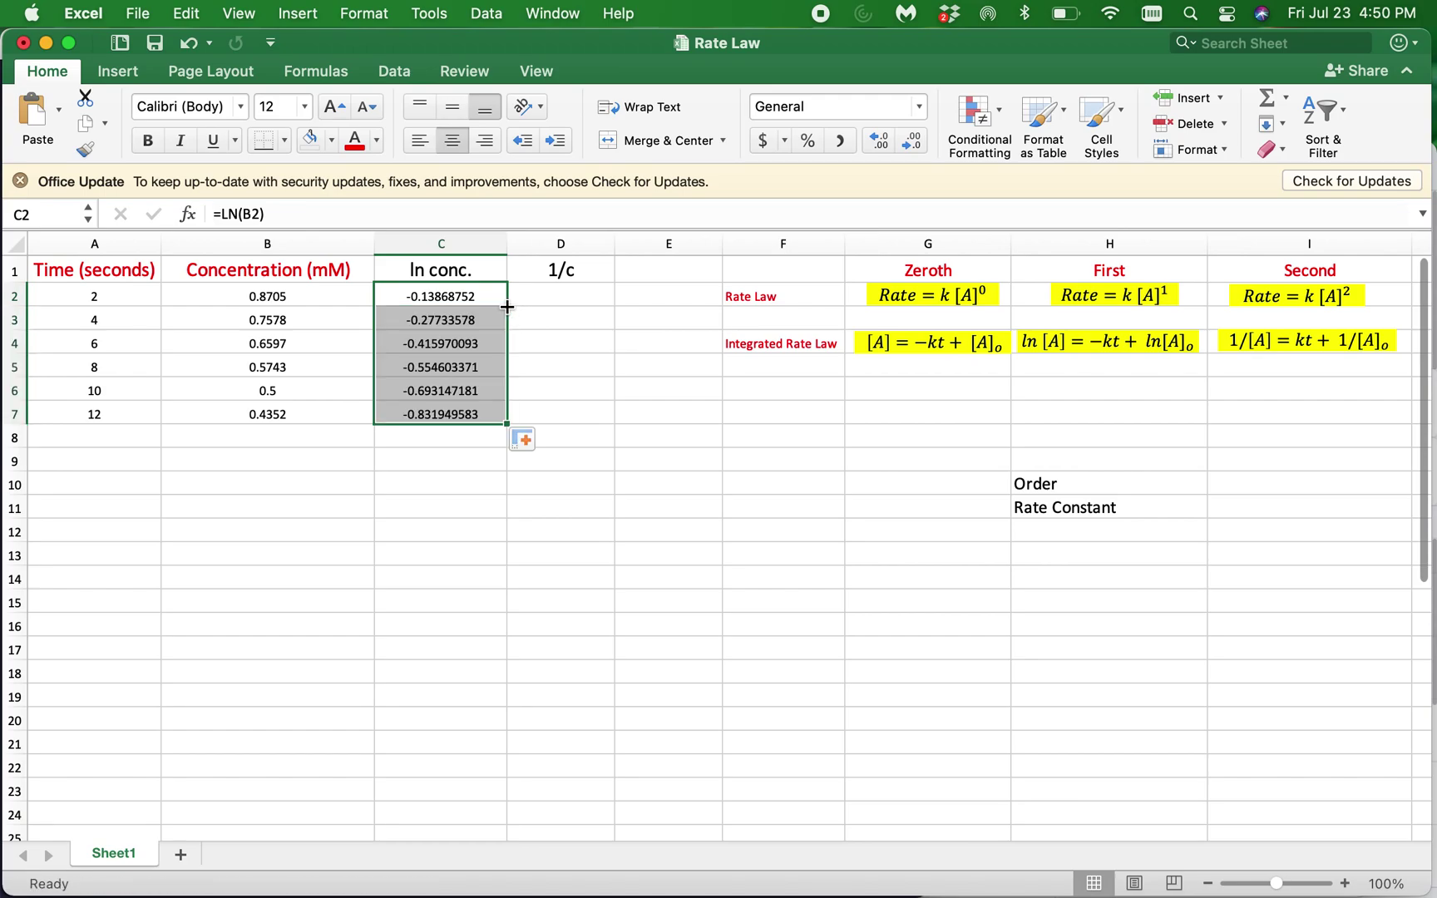
left_click(475, 268)
left_click(354, 139)
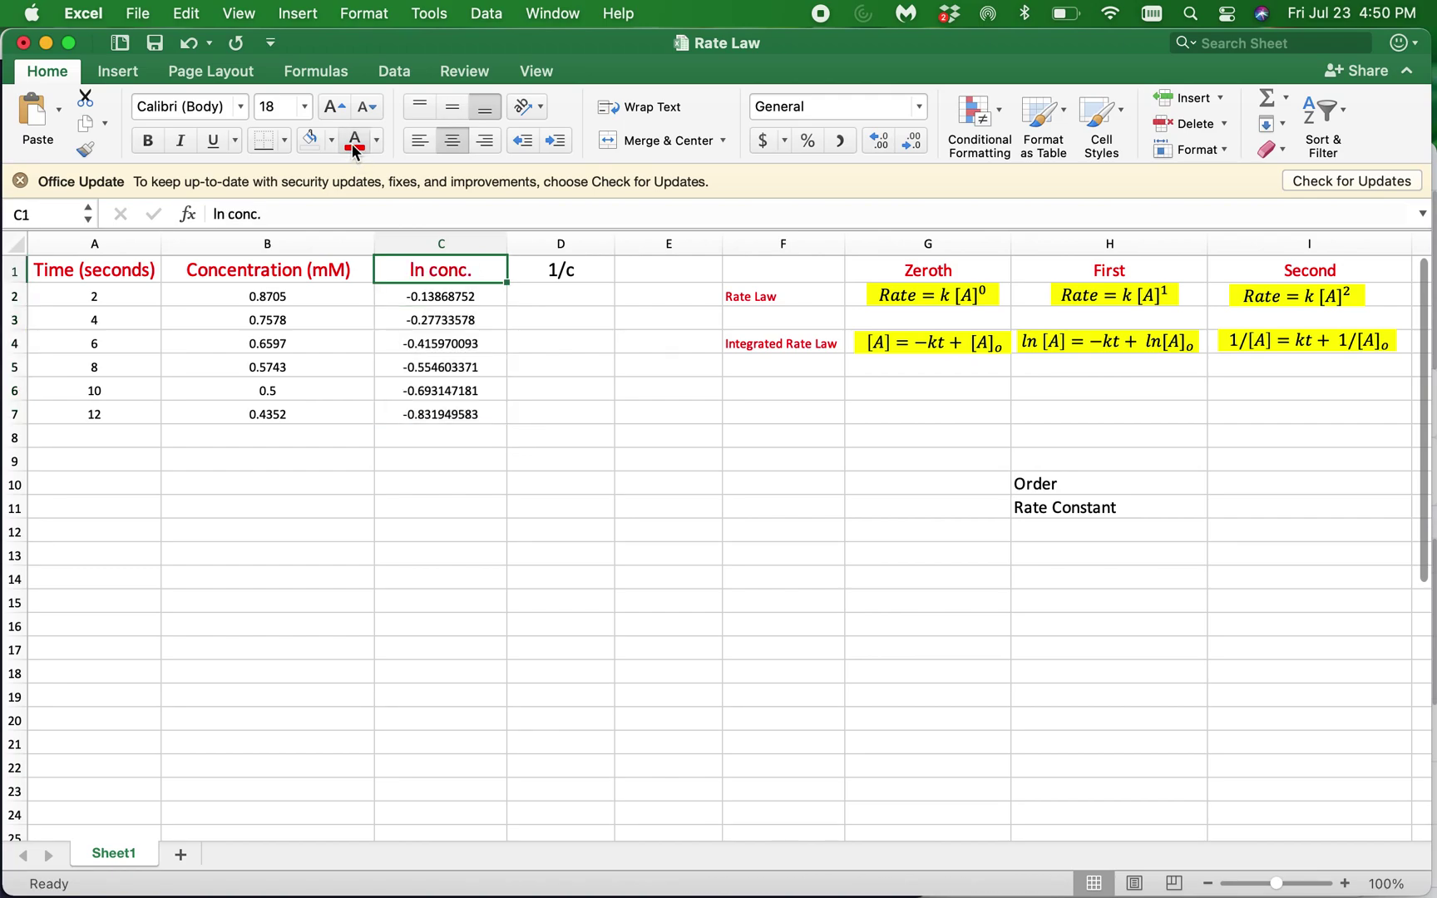
Step: Enter =1/B2 in D2 and fill it down to D7 under the red 1/c header
left_click(565, 271)
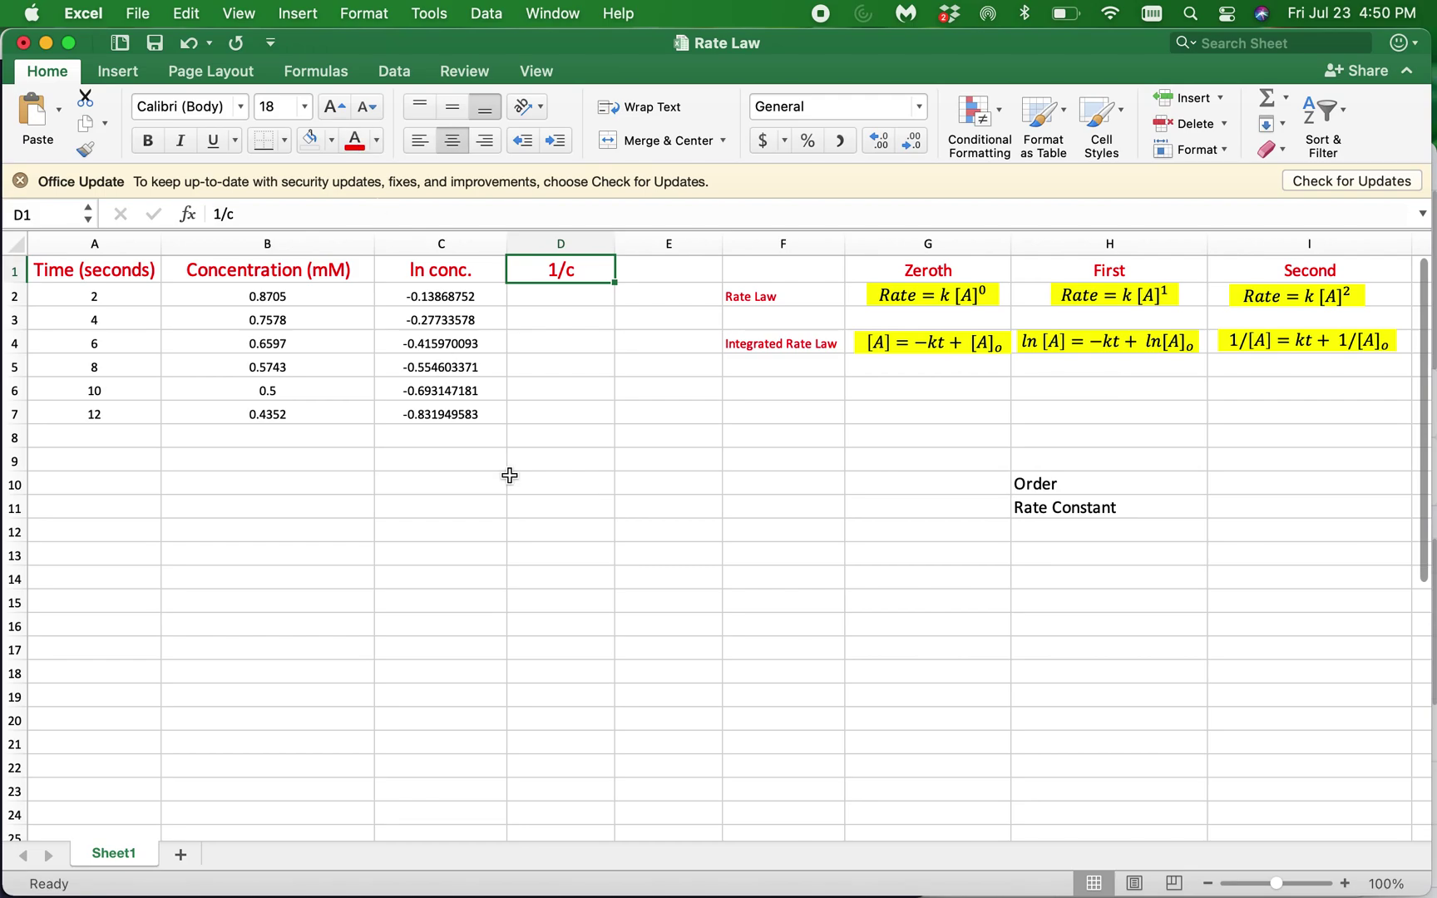
left_click(574, 296)
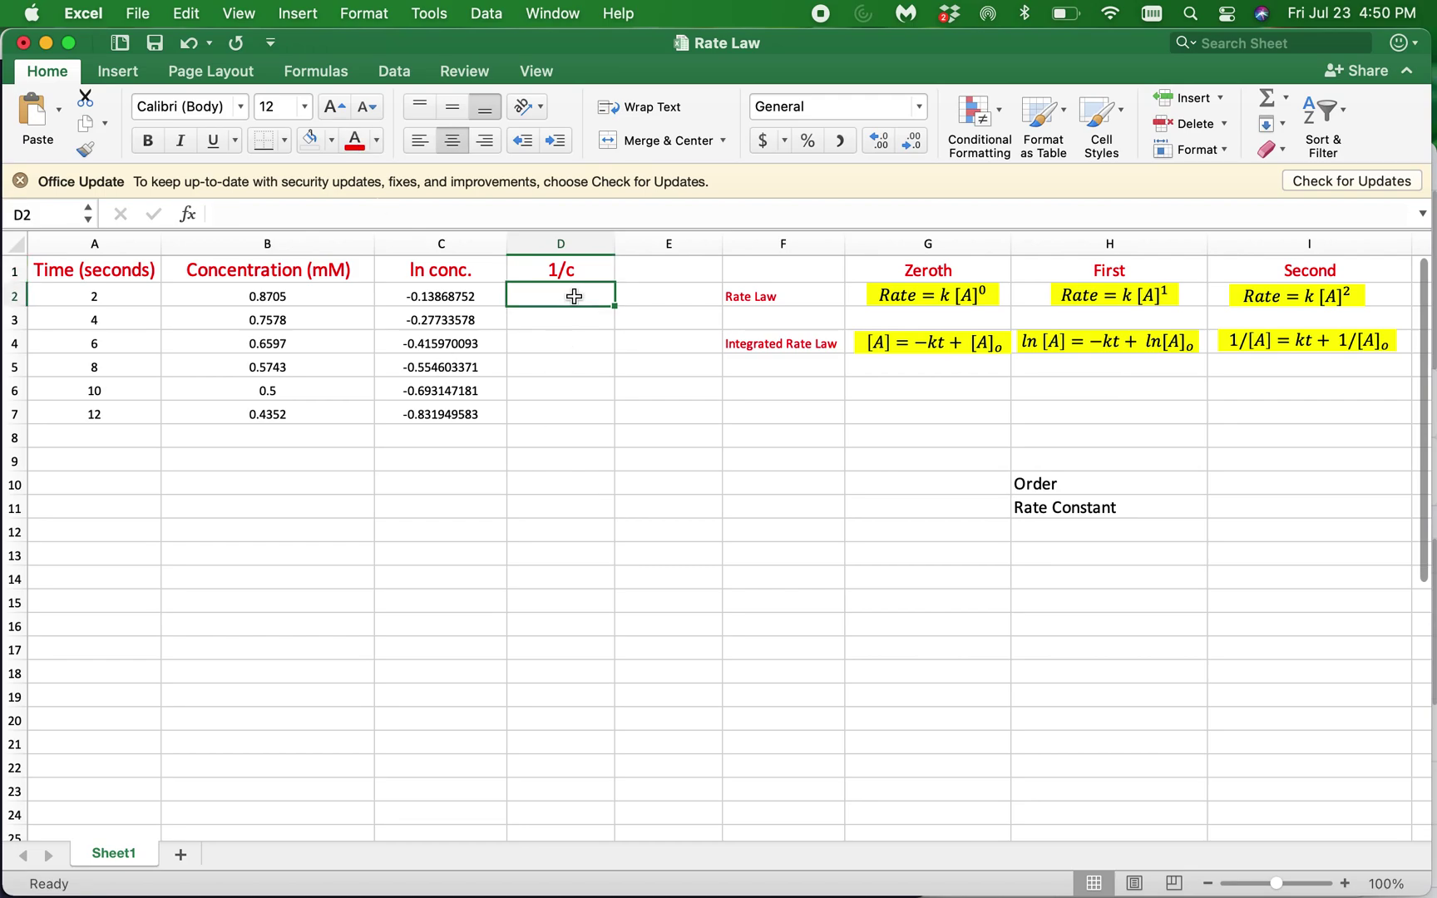
type("=")
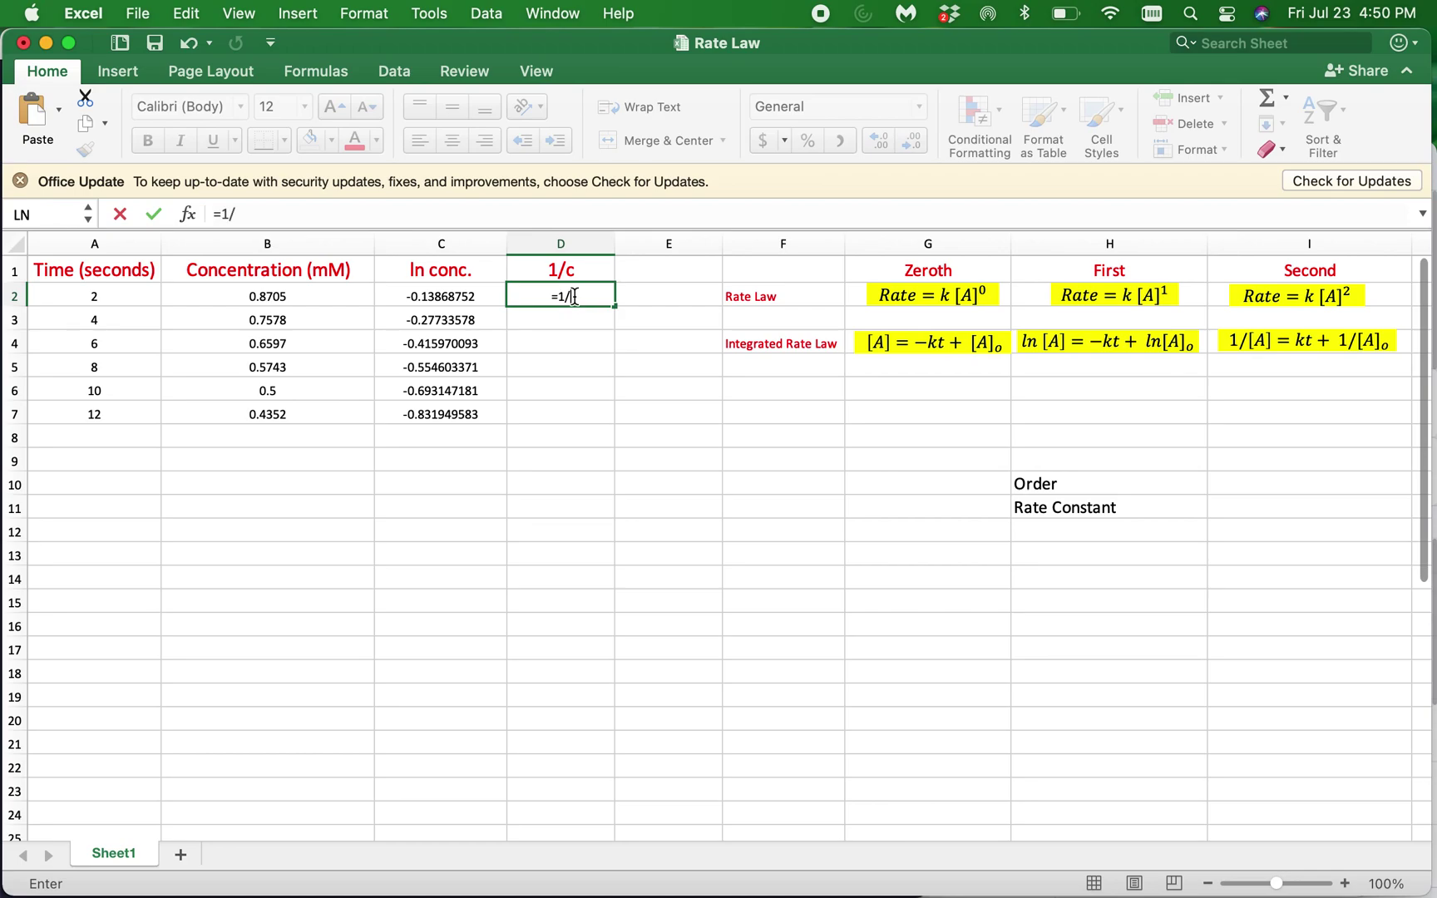
type("1/")
left_click(339, 294)
key("Return")
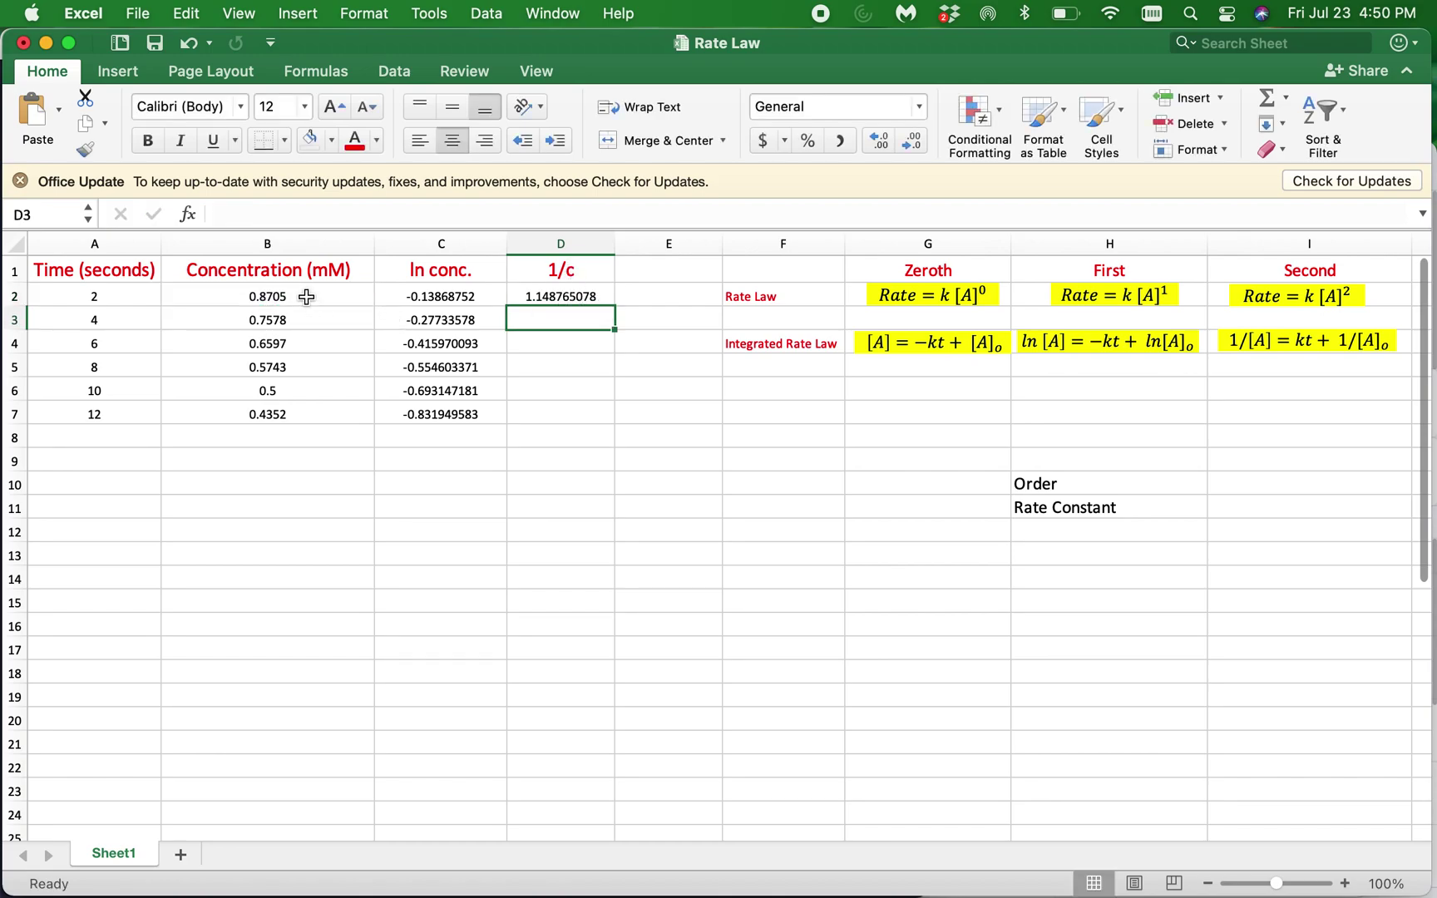
left_click(600, 297)
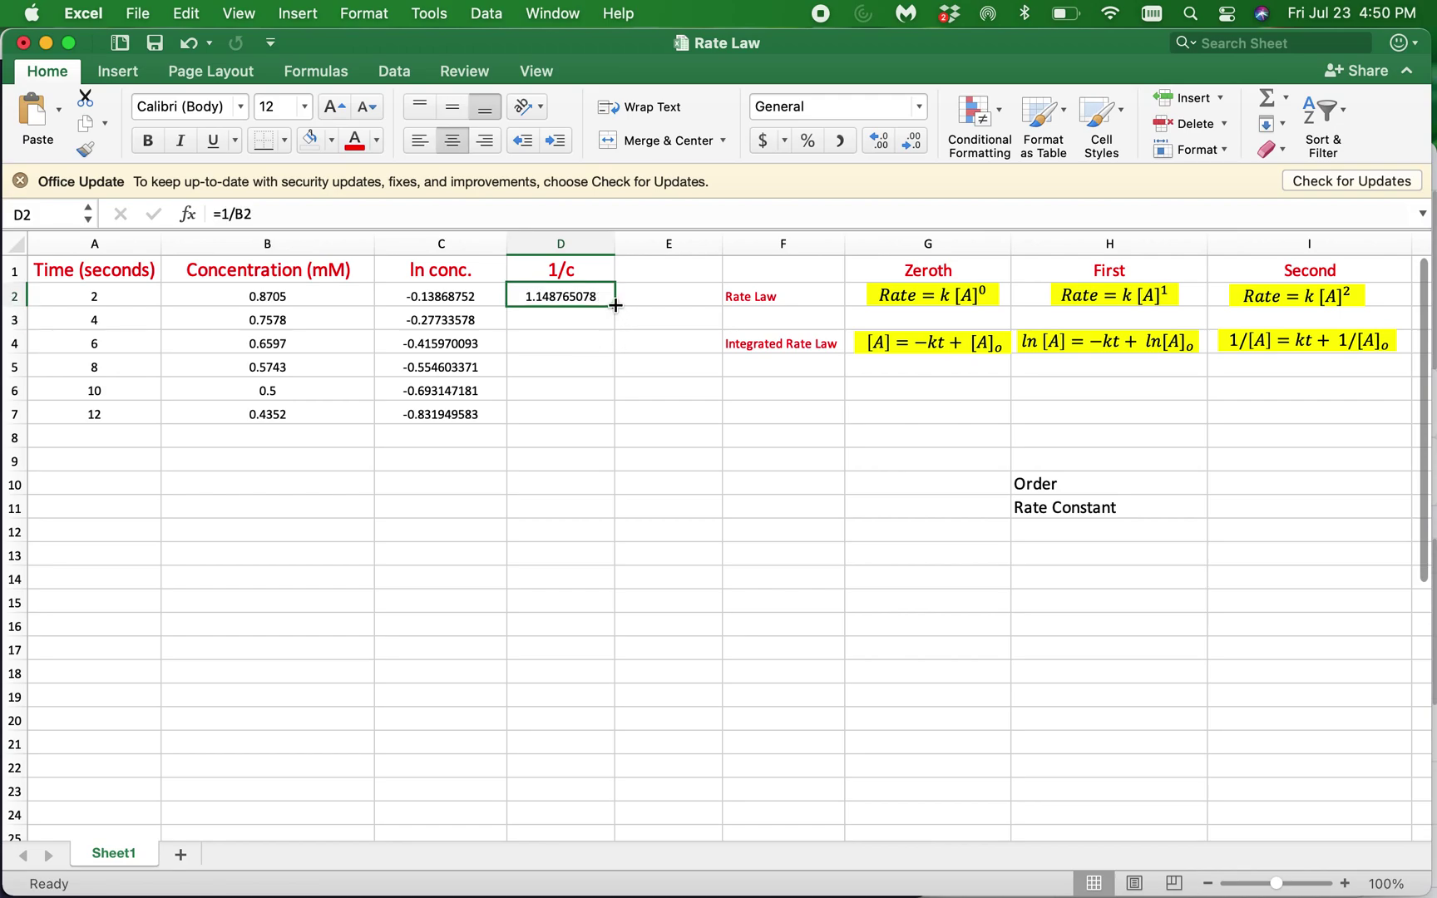
double_click(615, 305)
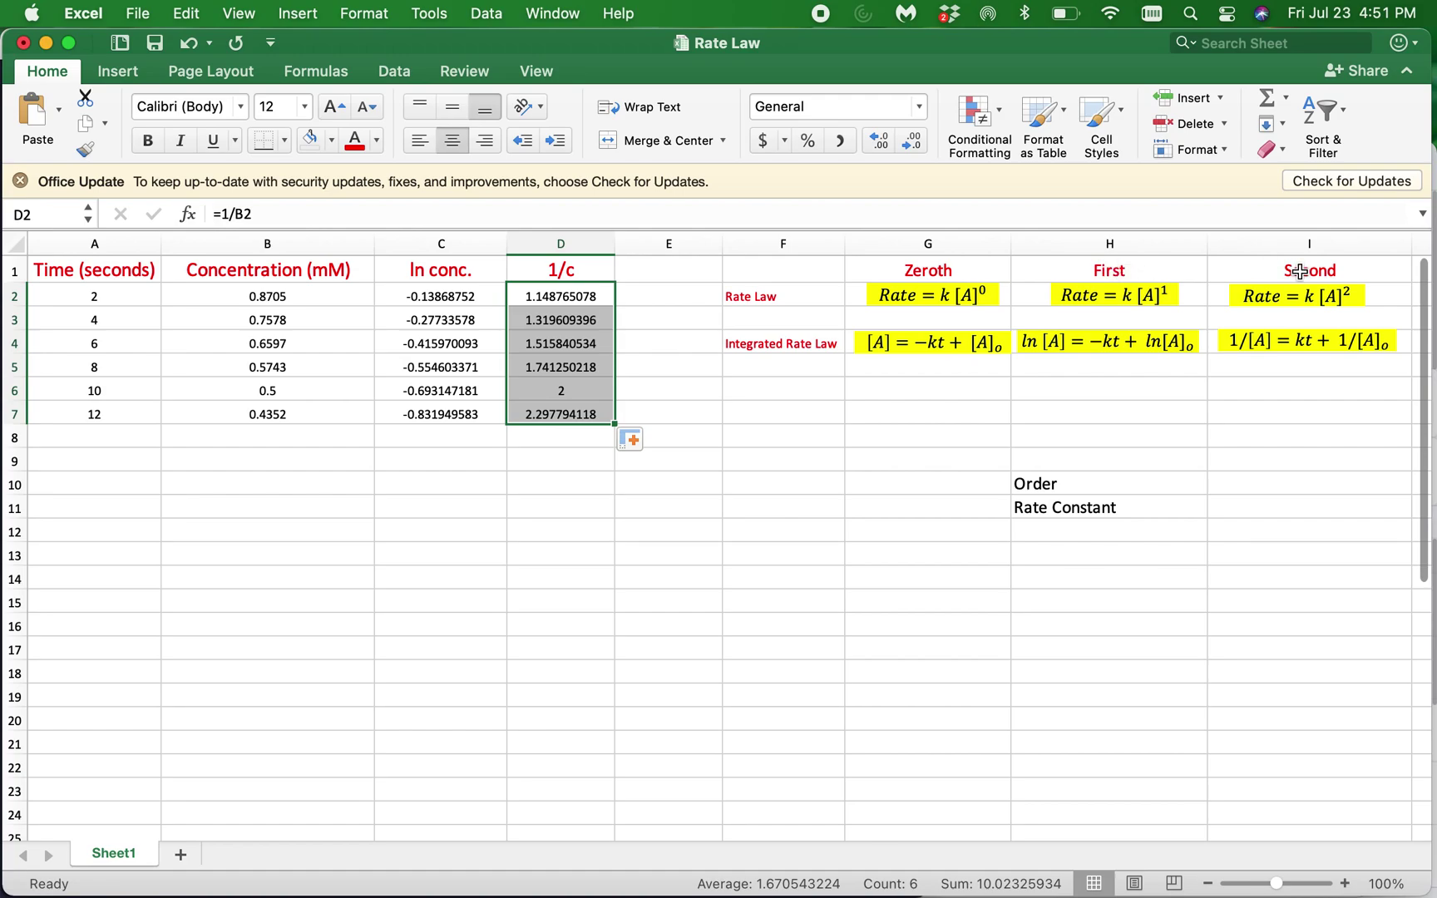
Step: Insert a scatter chart of concentration against time and place it below the data
left_click_drag(71, 266, 281, 410)
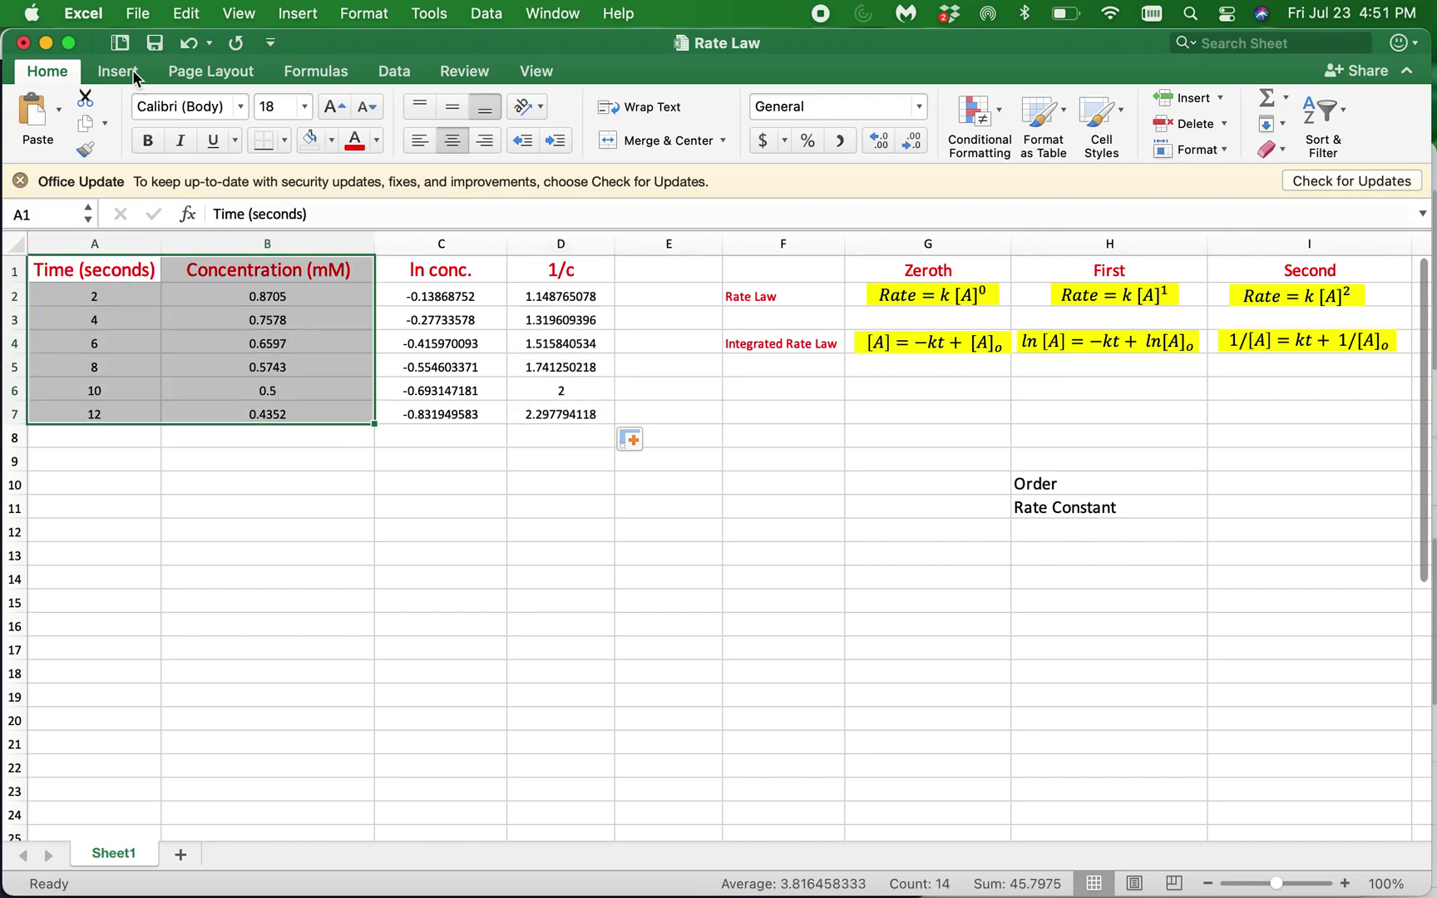
left_click(117, 71)
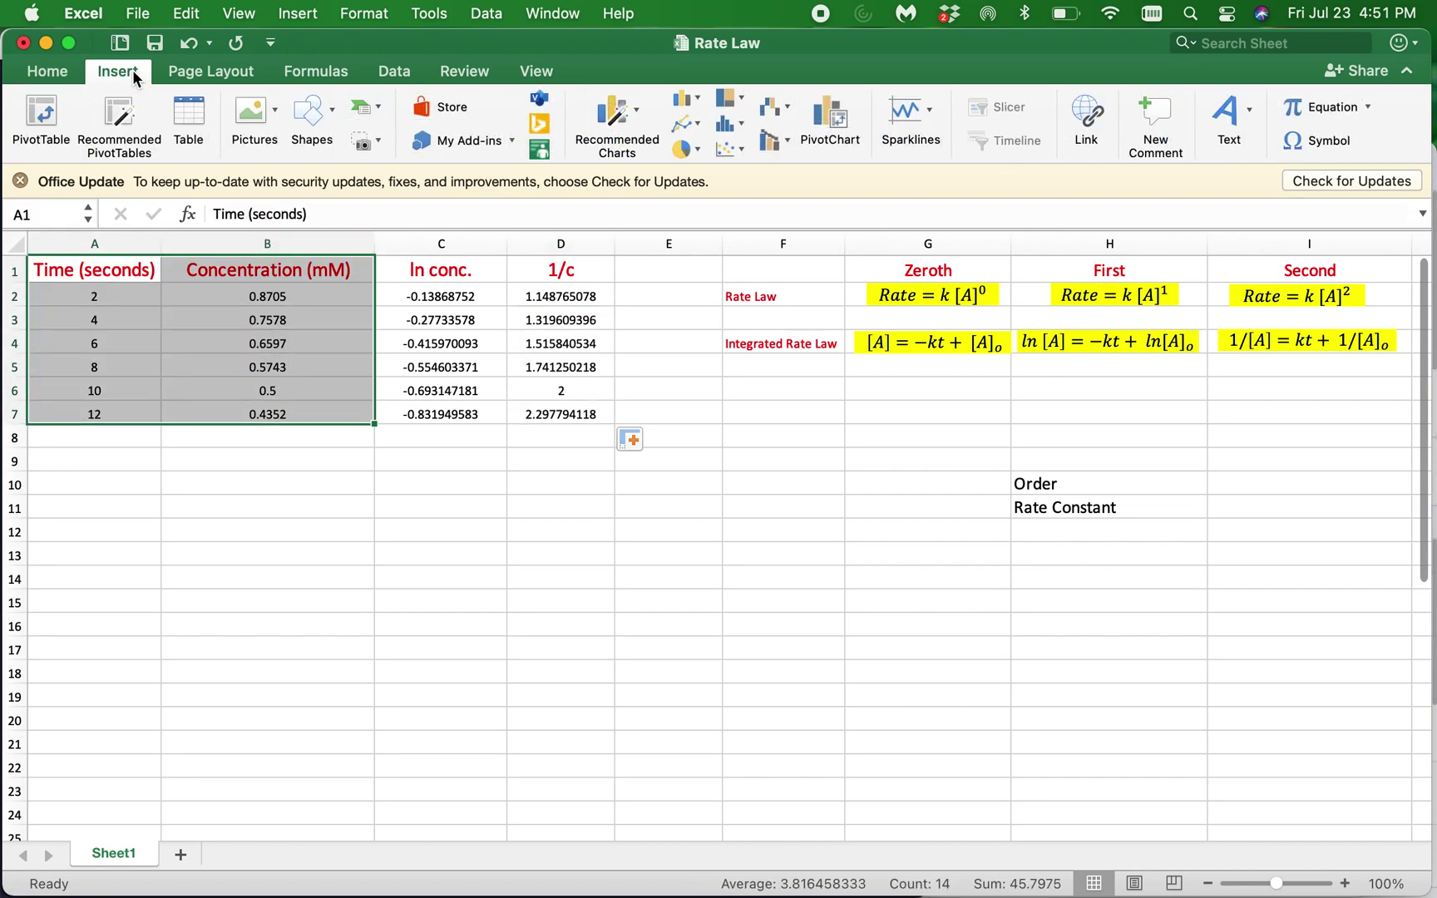
left_click(740, 146)
left_click(757, 267)
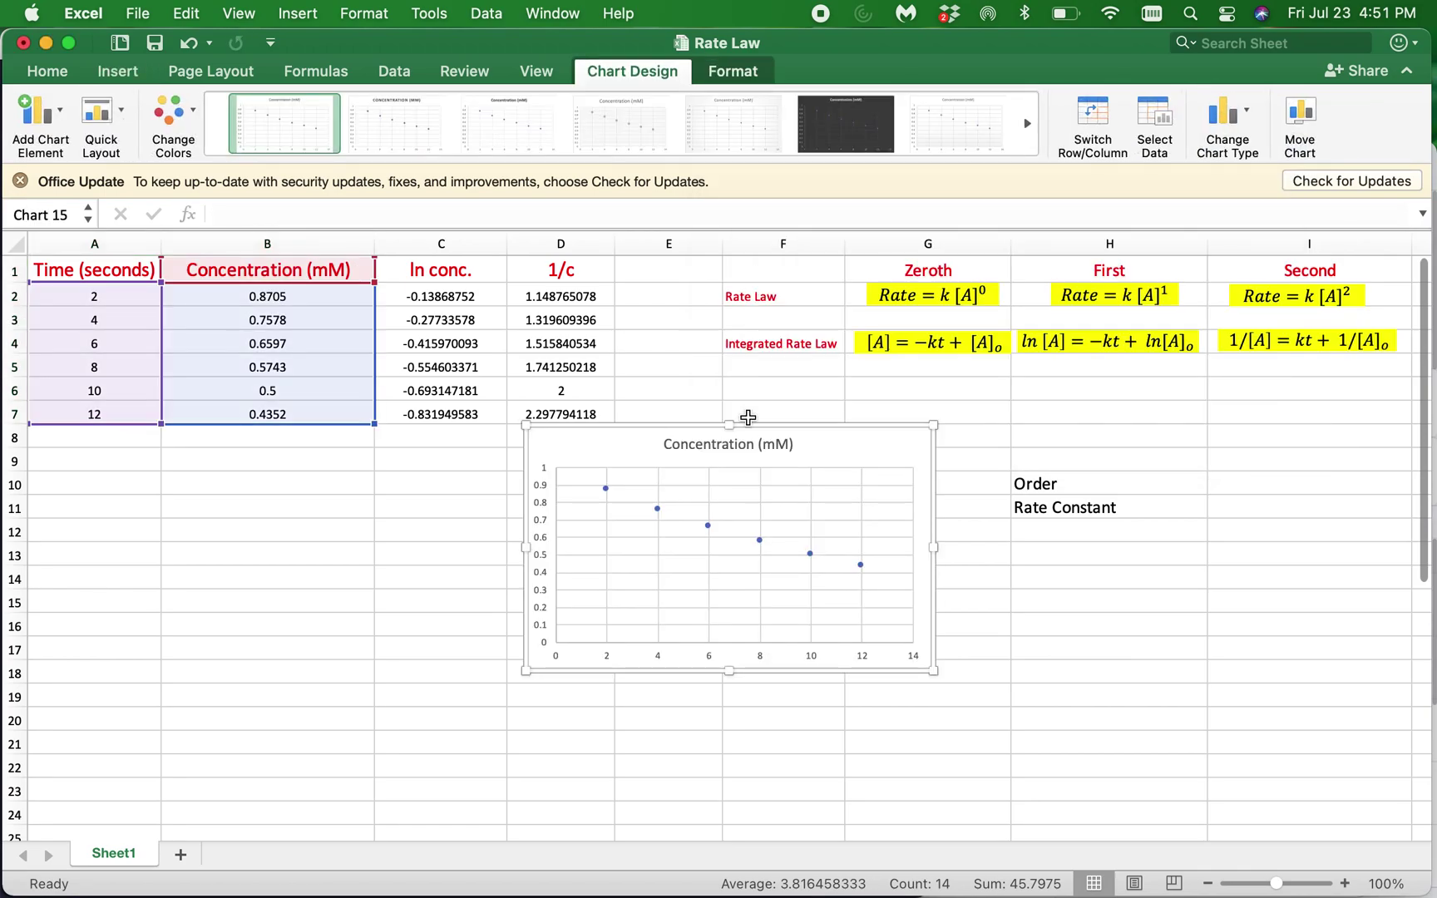
left_click_drag(838, 440, 785, 499)
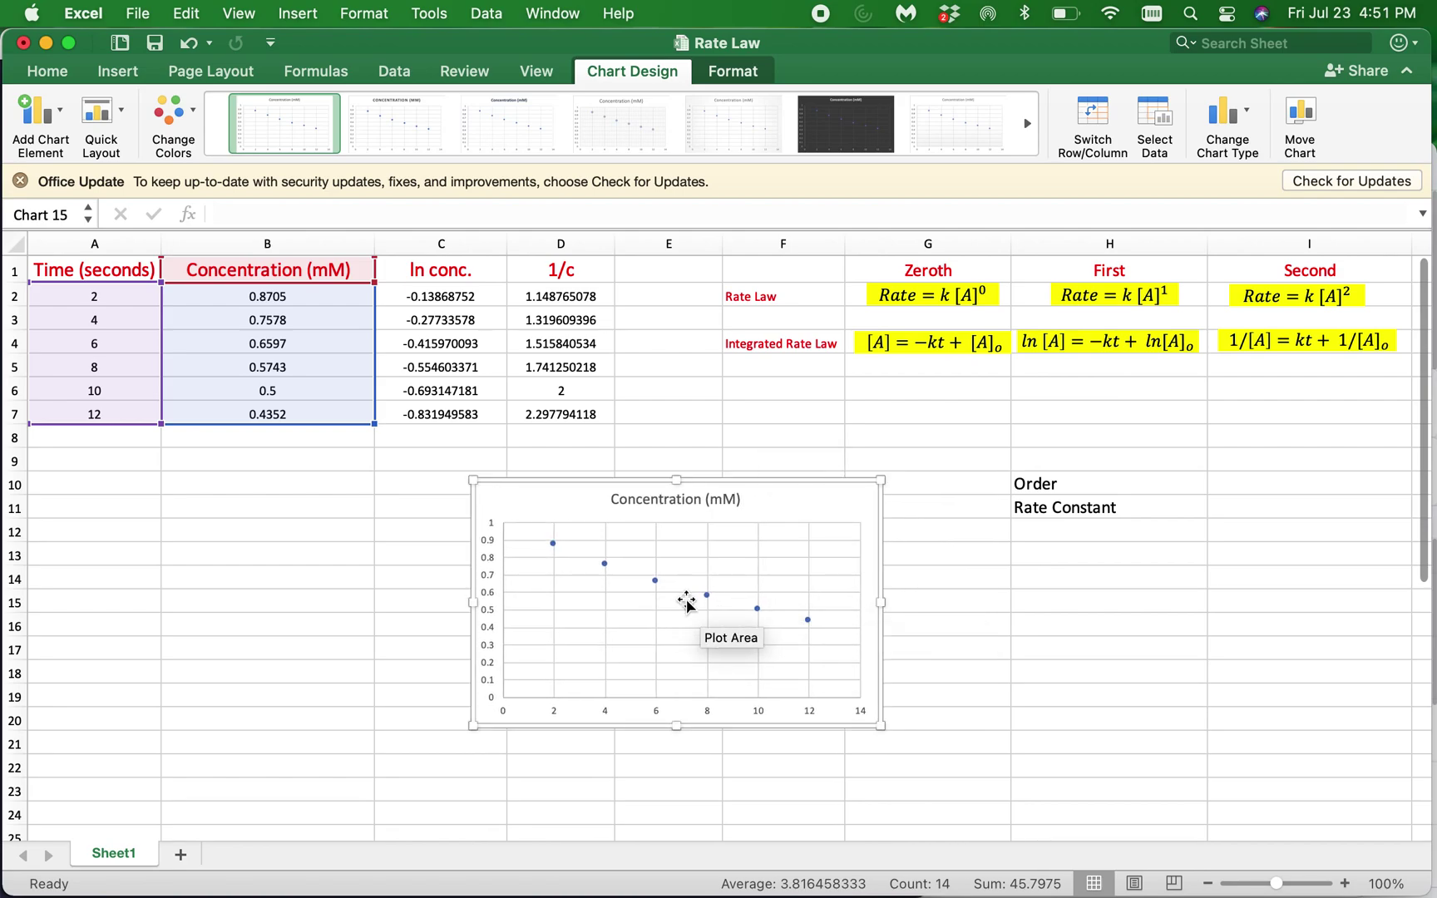
Step: Add a linear trendline to the concentration data series
mouse_move(657, 585)
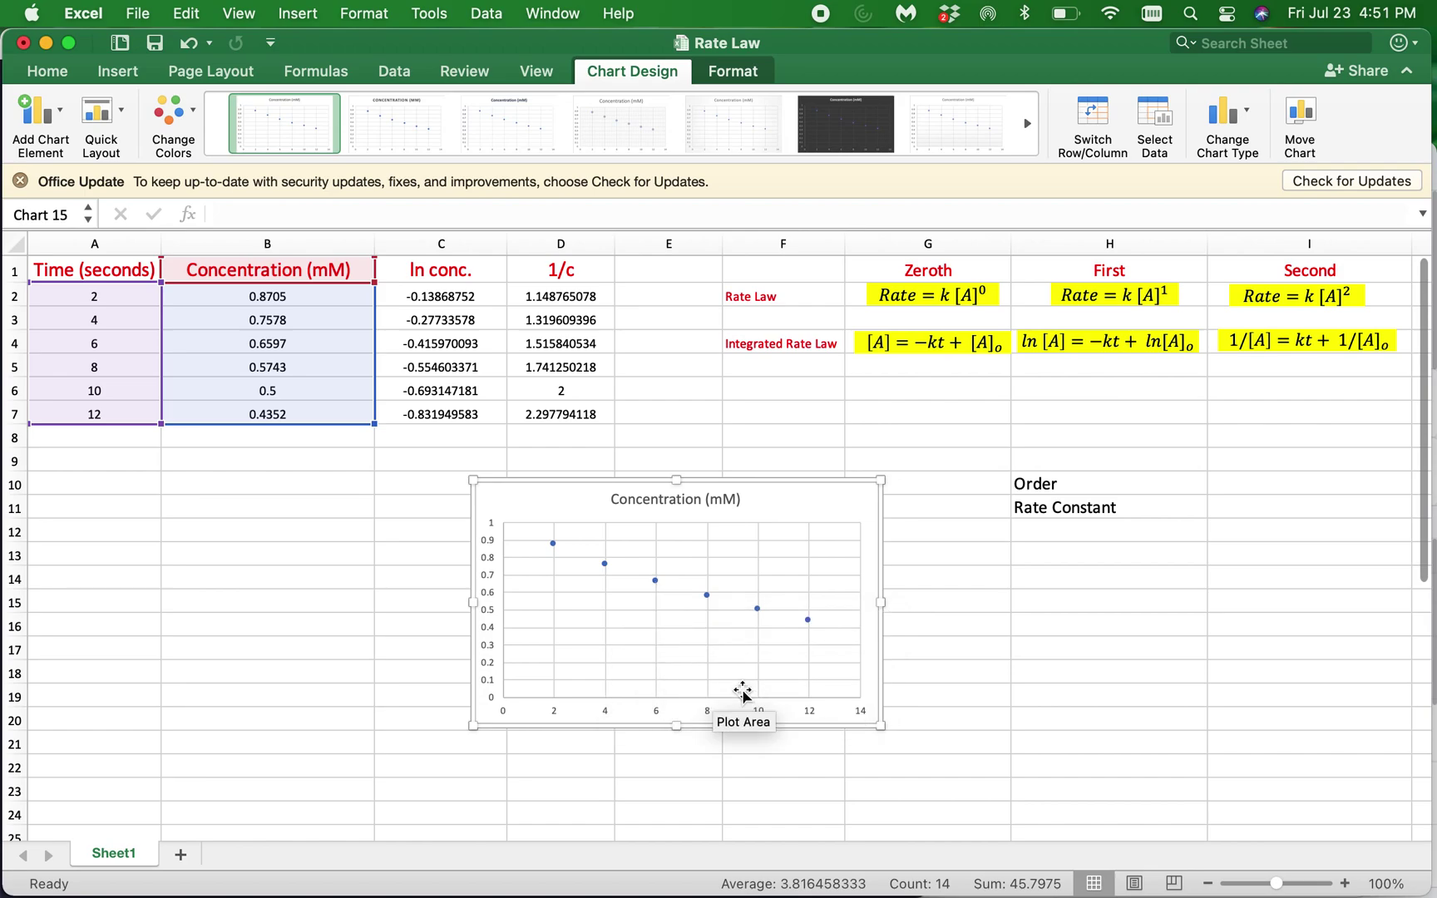
left_click(656, 582)
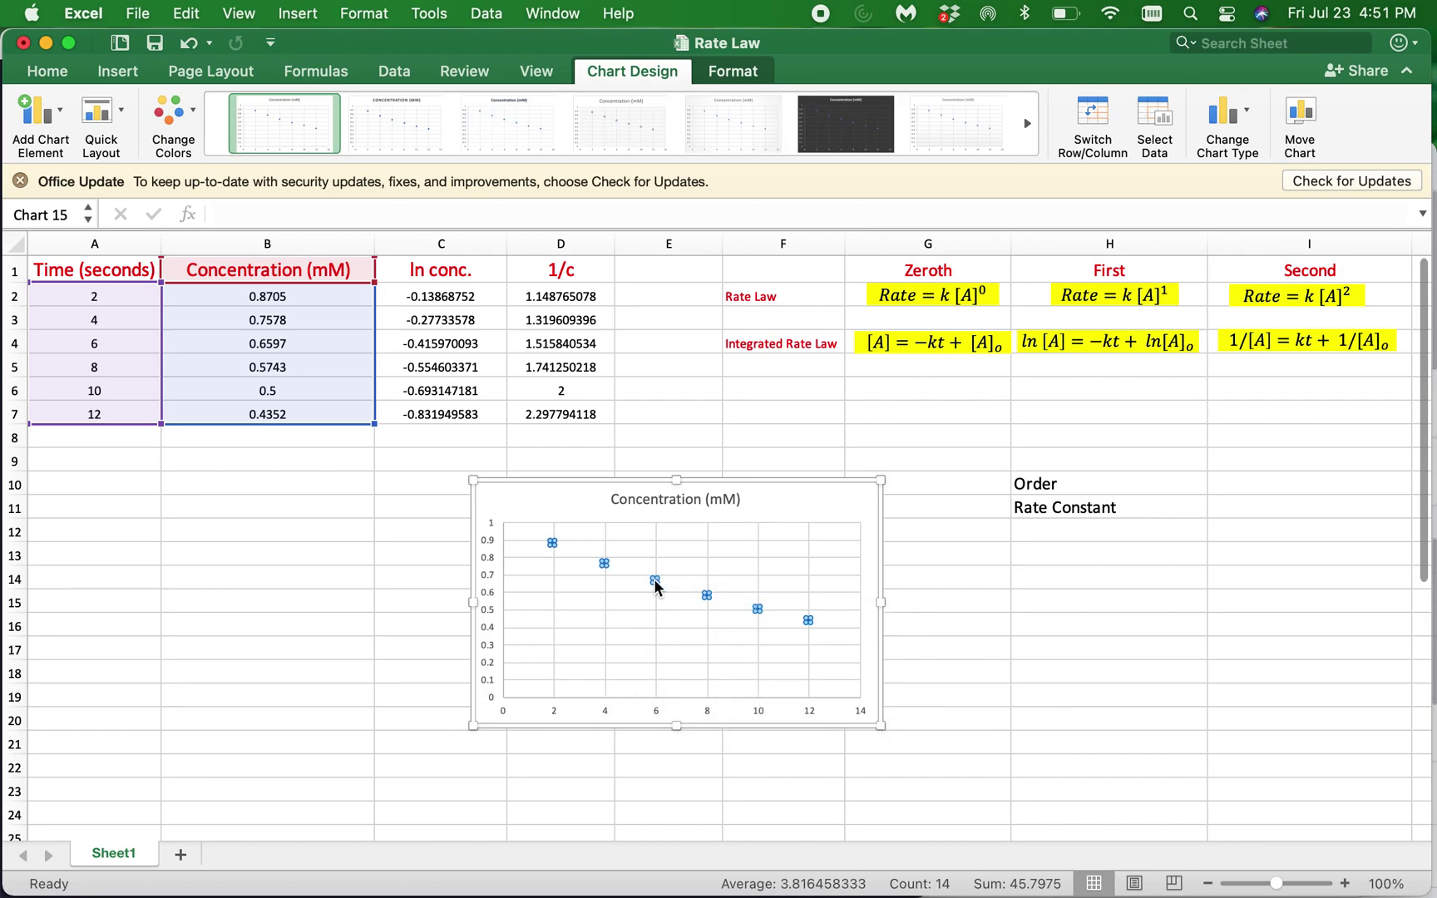
right_click(656, 584)
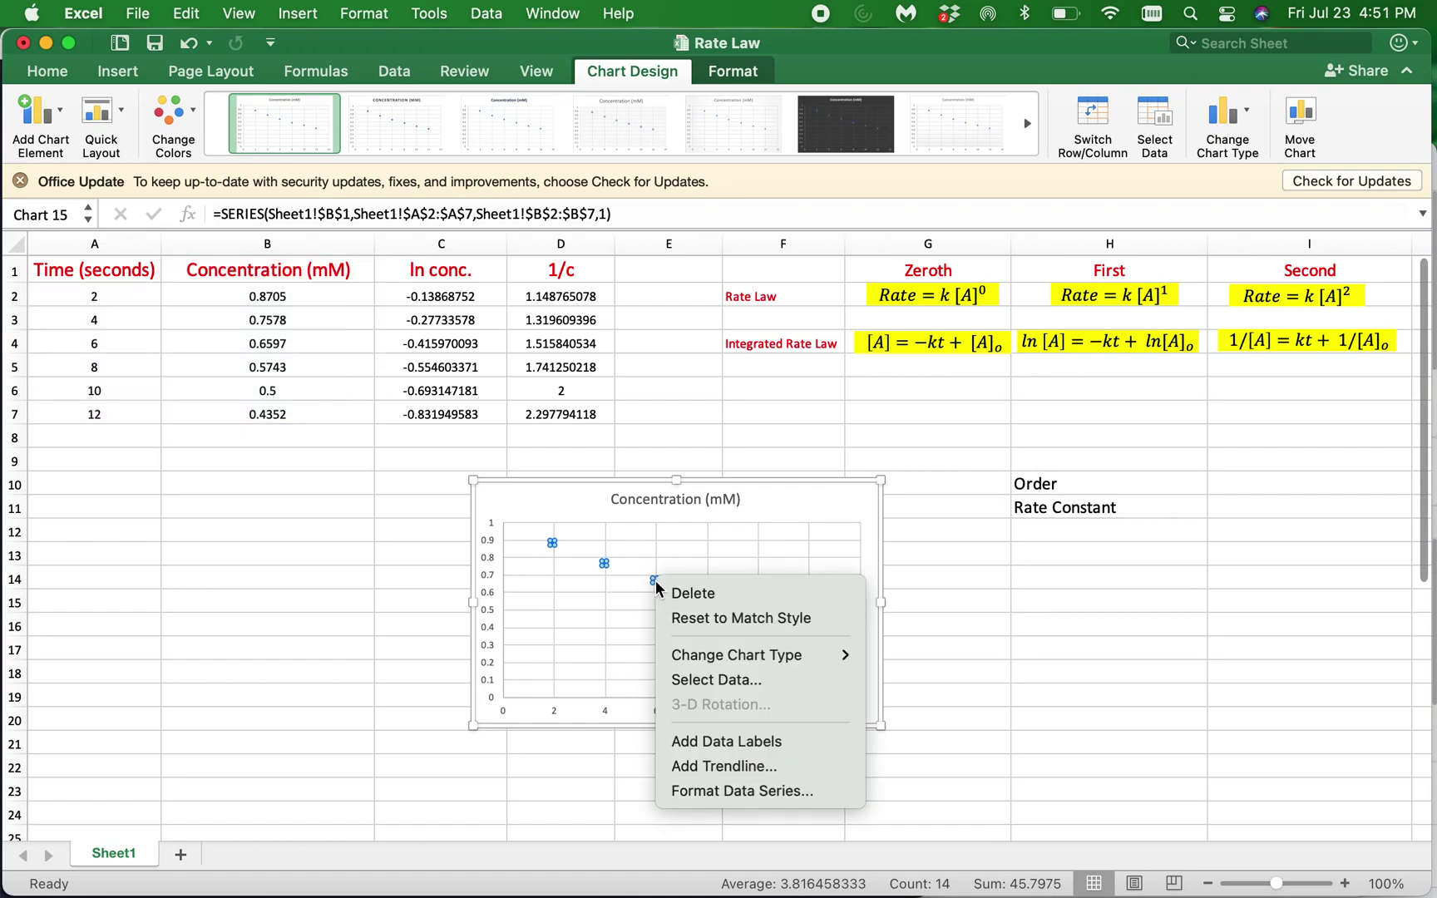
key("Escape")
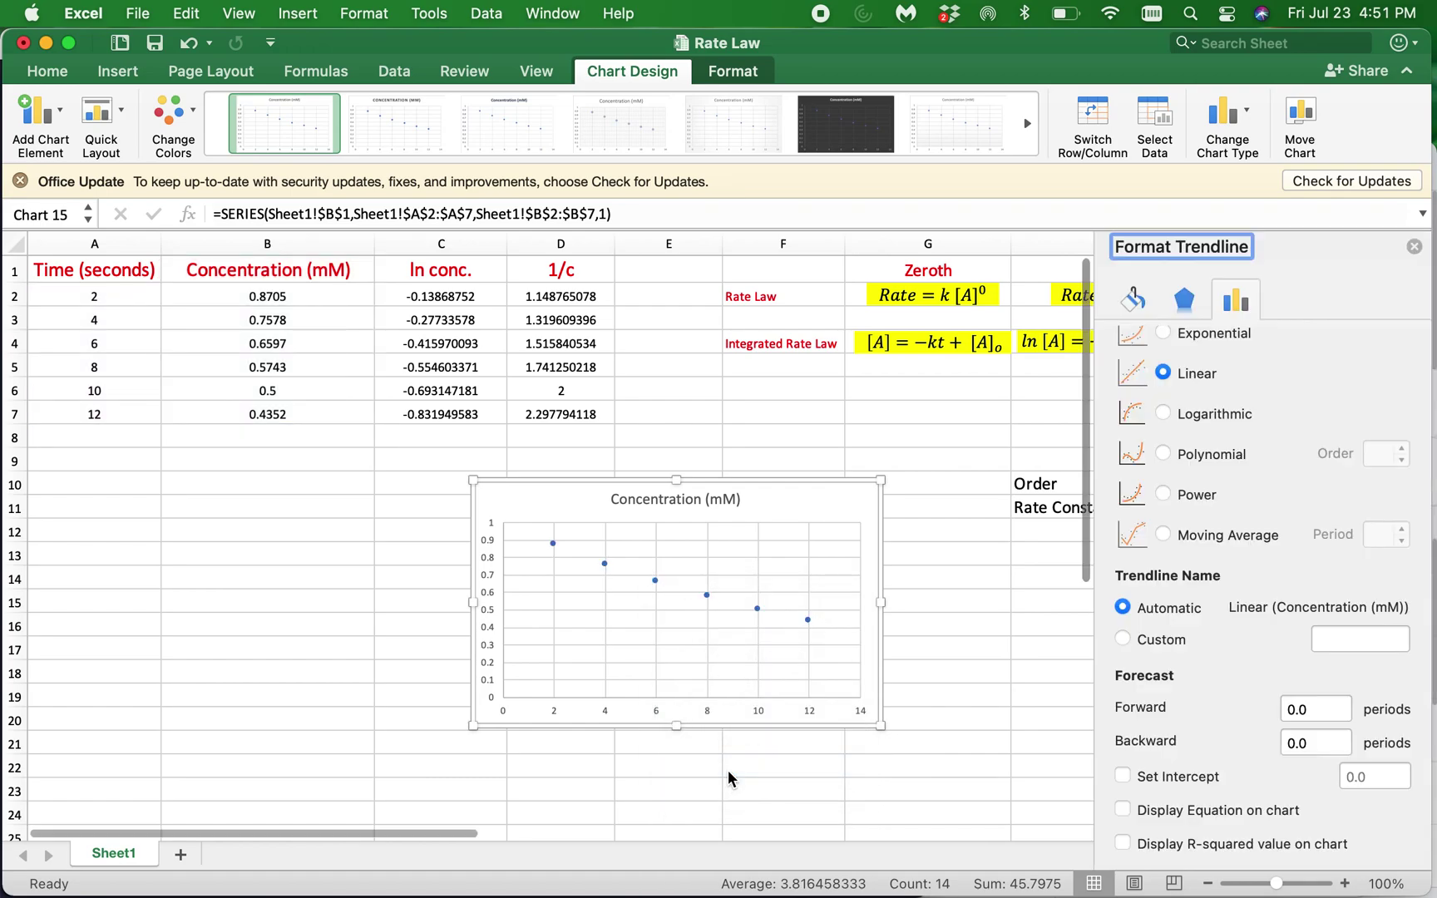
Step: Show the trendline equation and R² on the chart in size 20 text
left_click(1123, 808)
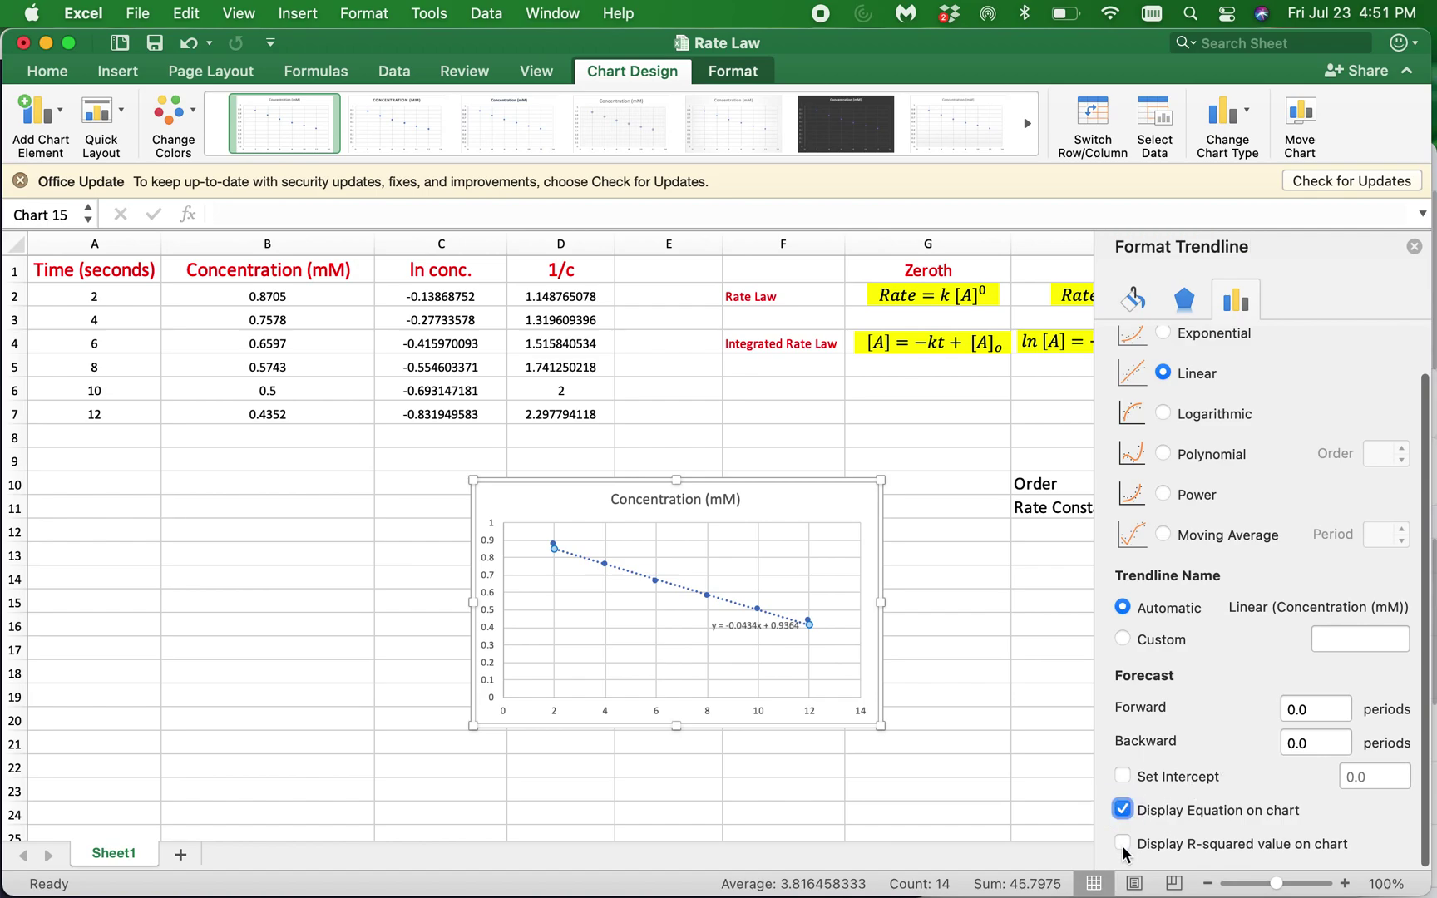
left_click(1124, 844)
left_click(754, 634)
left_click(57, 73)
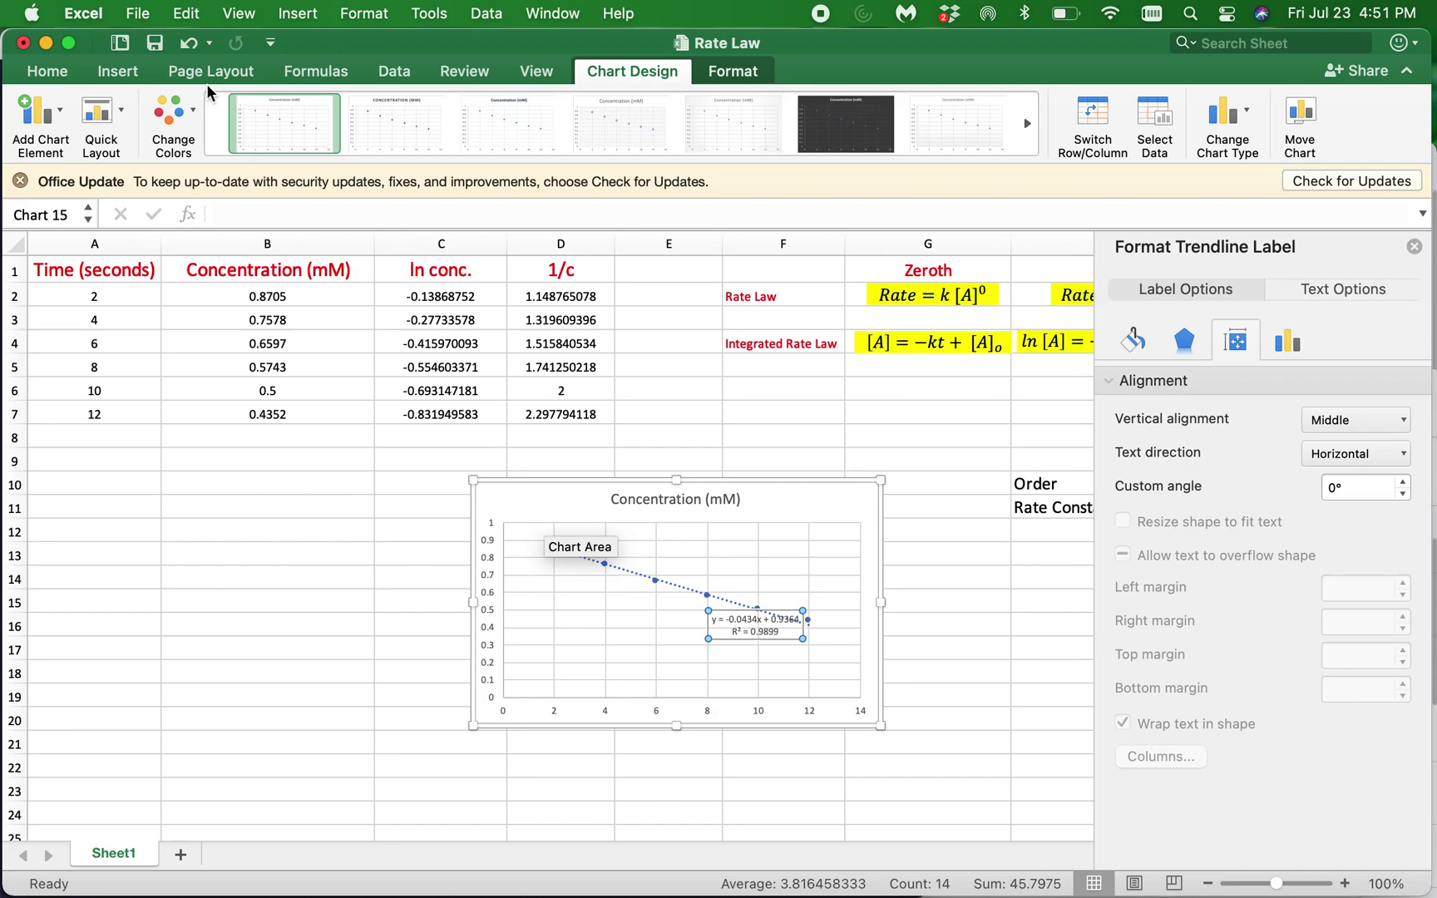
left_click(305, 106)
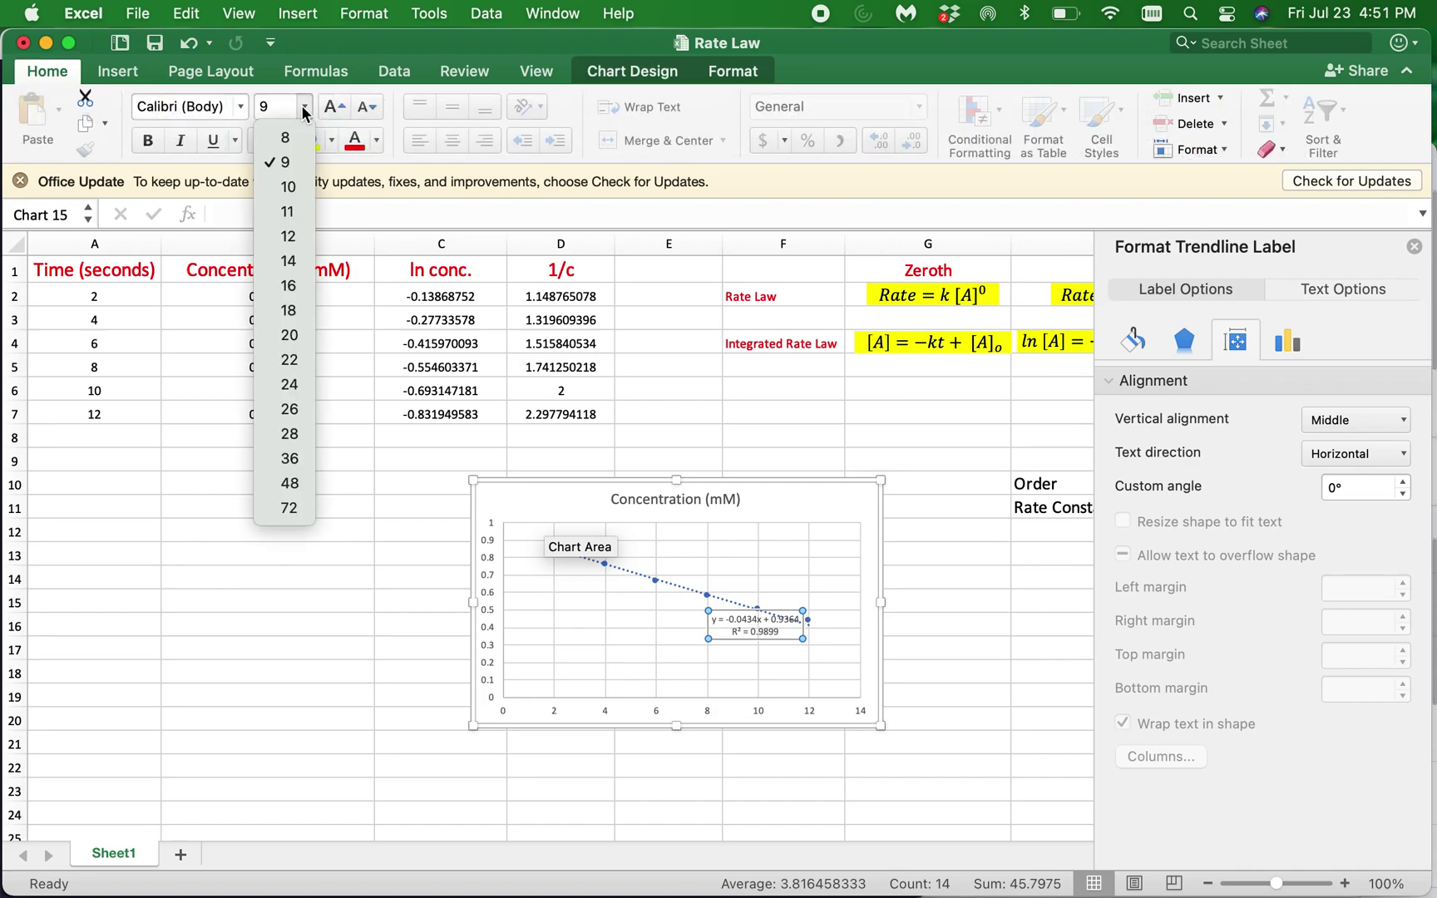
left_click(290, 334)
Step: Move the equation label above the points and replot the chart with the ln conc. column
left_click_drag(656, 600, 779, 524)
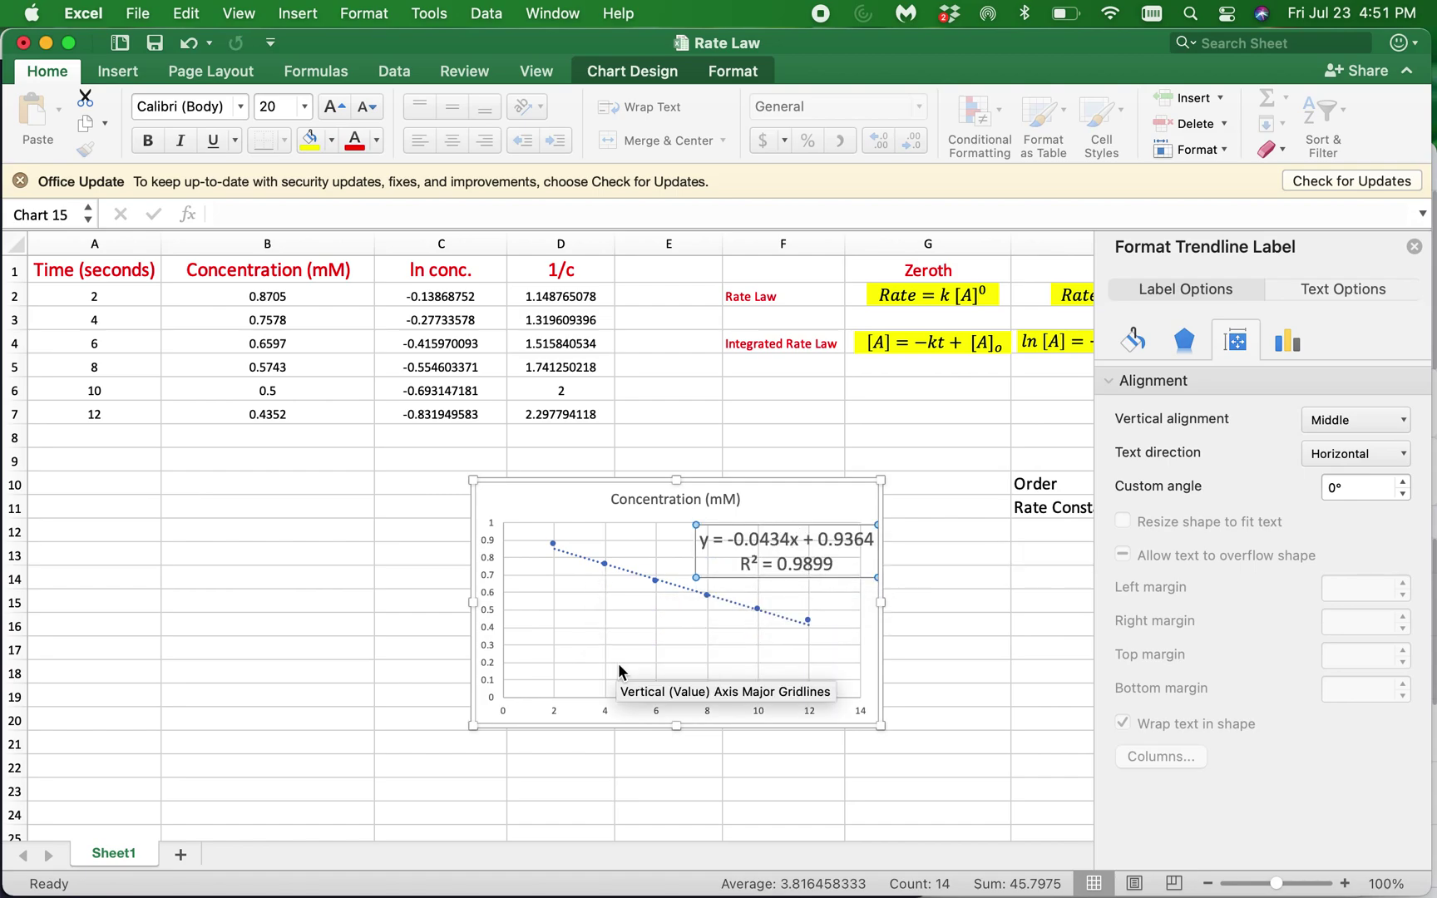
left_click(576, 502)
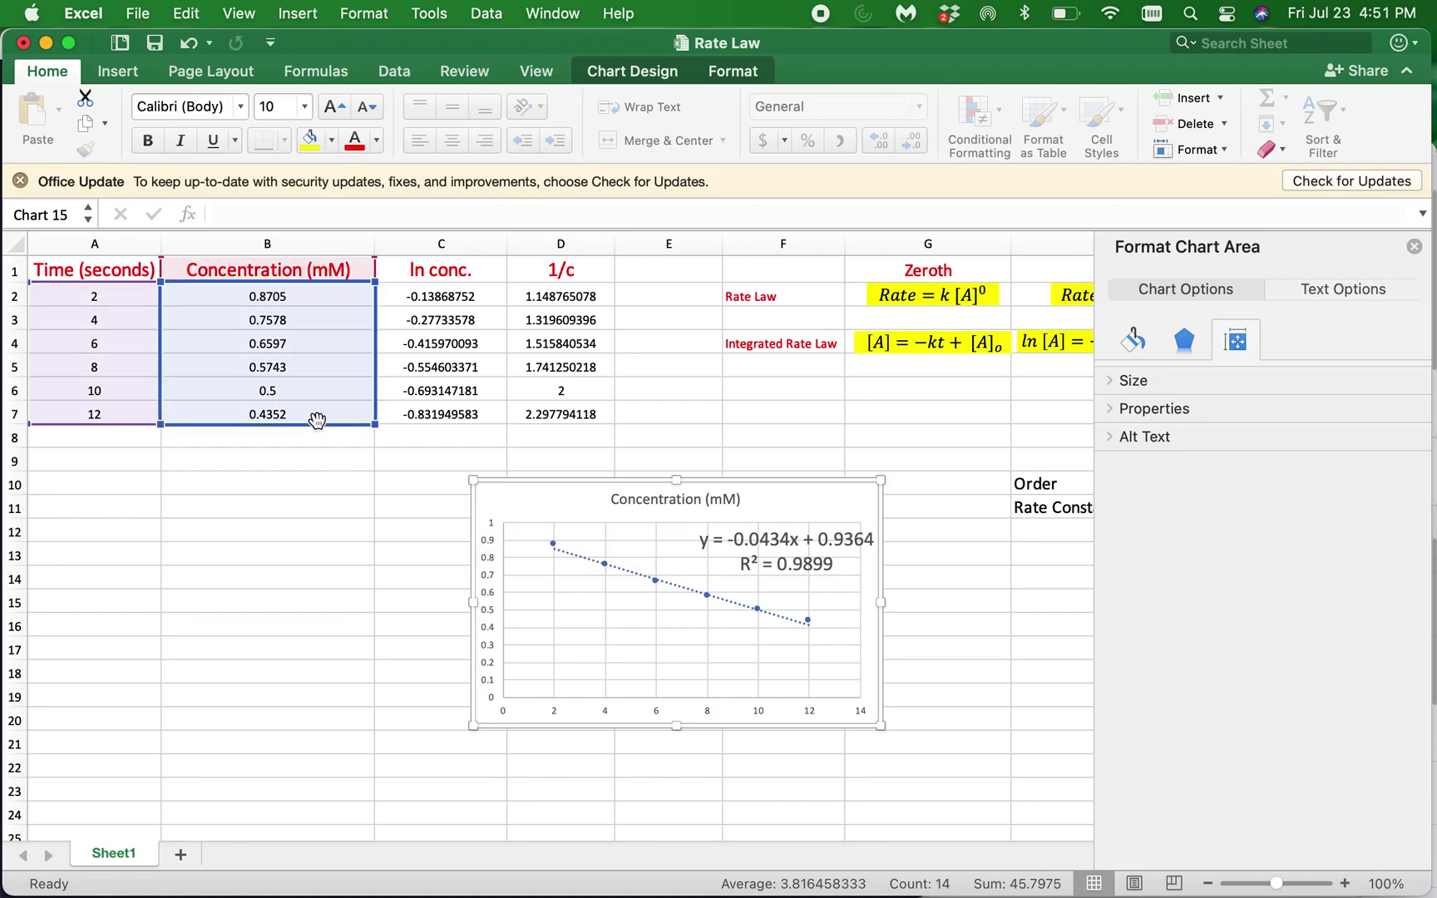
left_click_drag(317, 420, 408, 420)
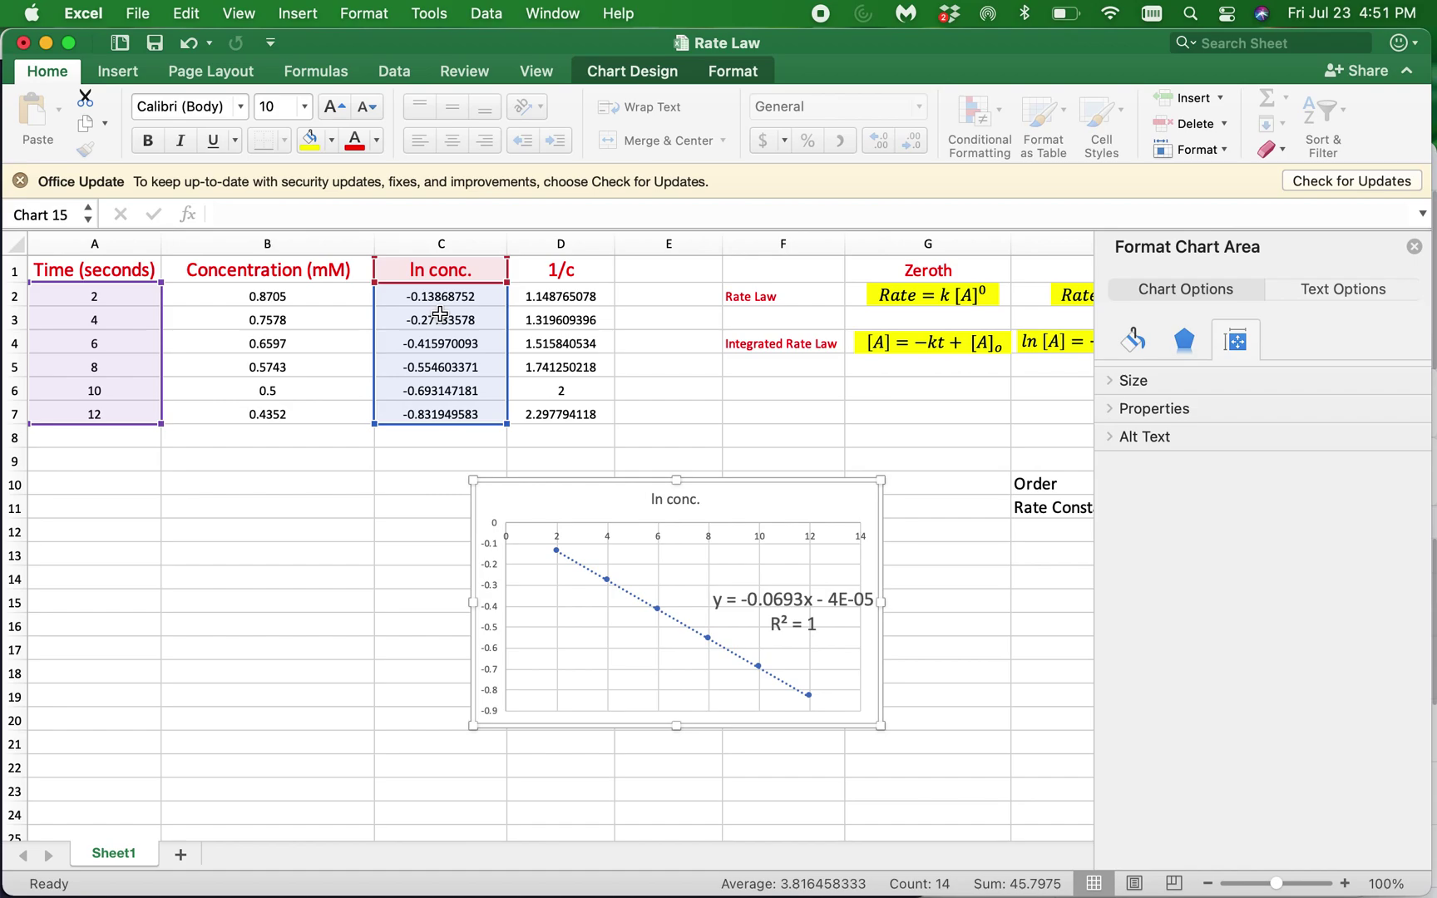
Step: Replot the chart with the 1/c column and reposition its title and equation label
left_click(794, 604)
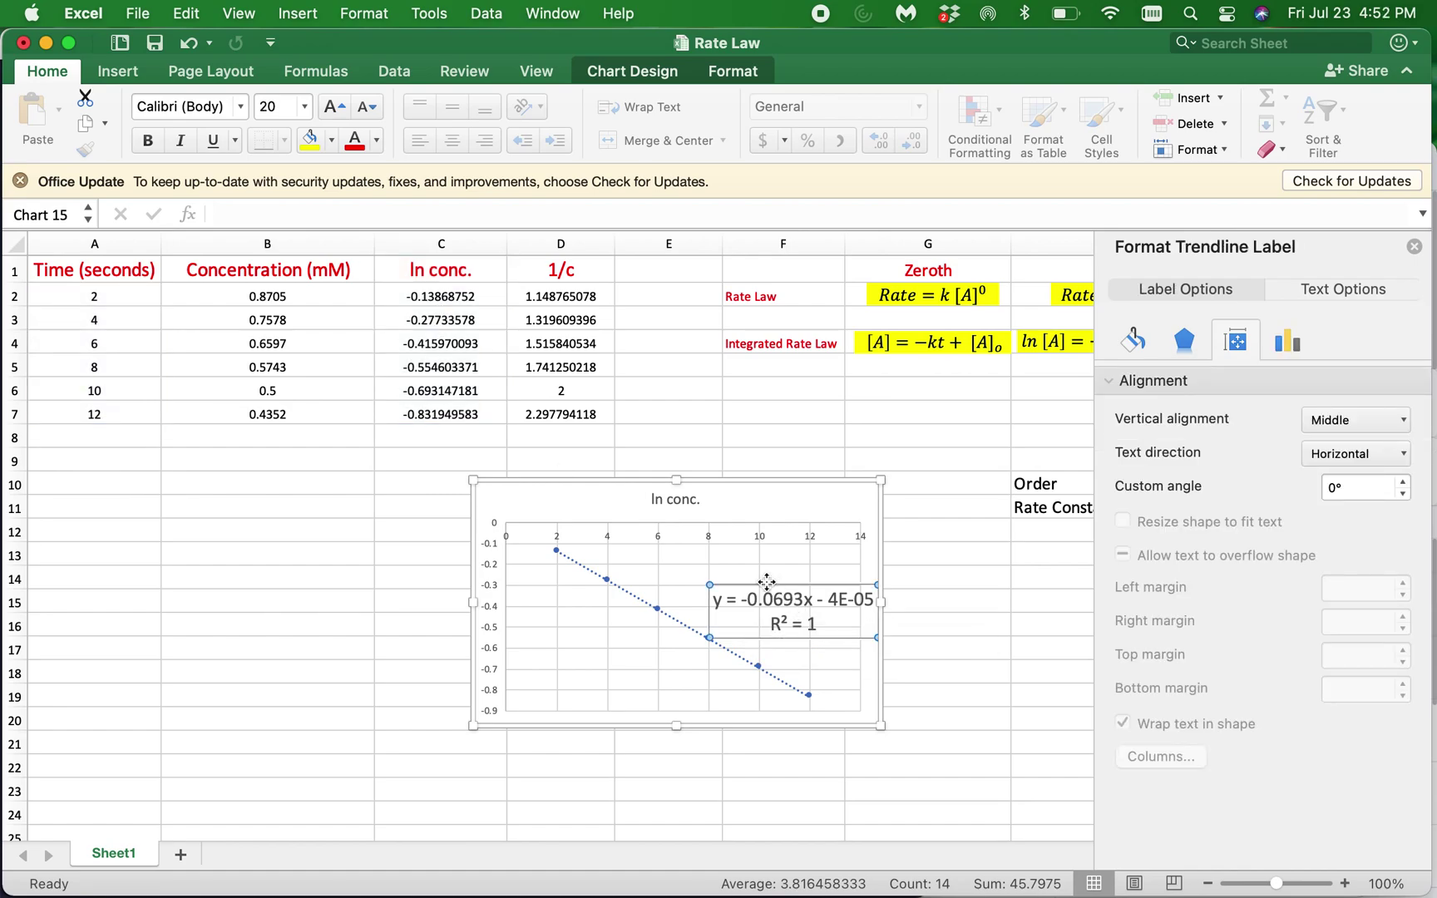
left_click_drag(748, 574, 720, 553)
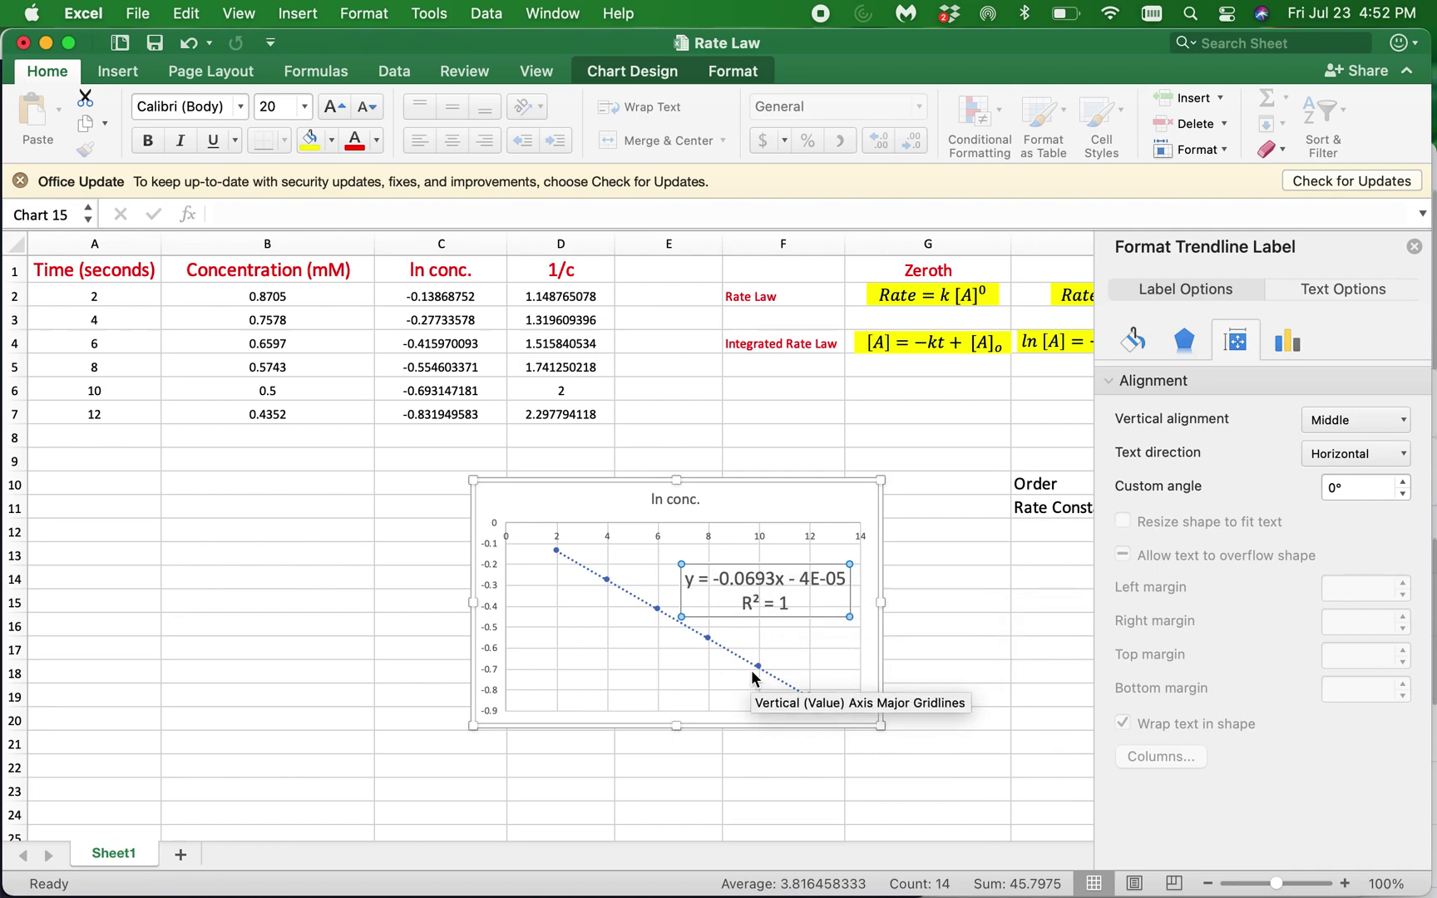
left_click(539, 499)
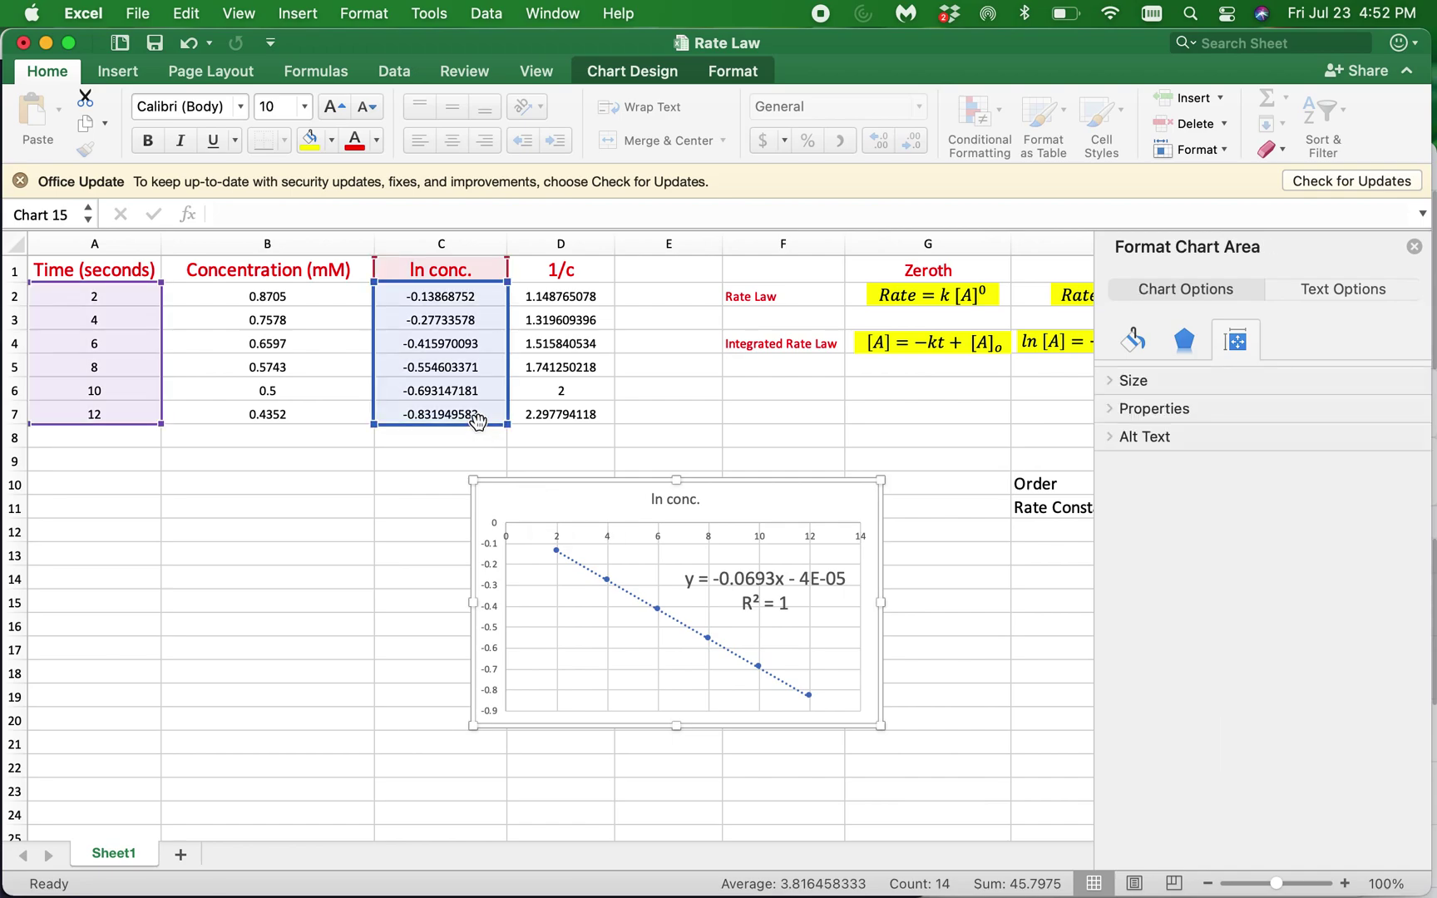
left_click_drag(497, 419, 538, 410)
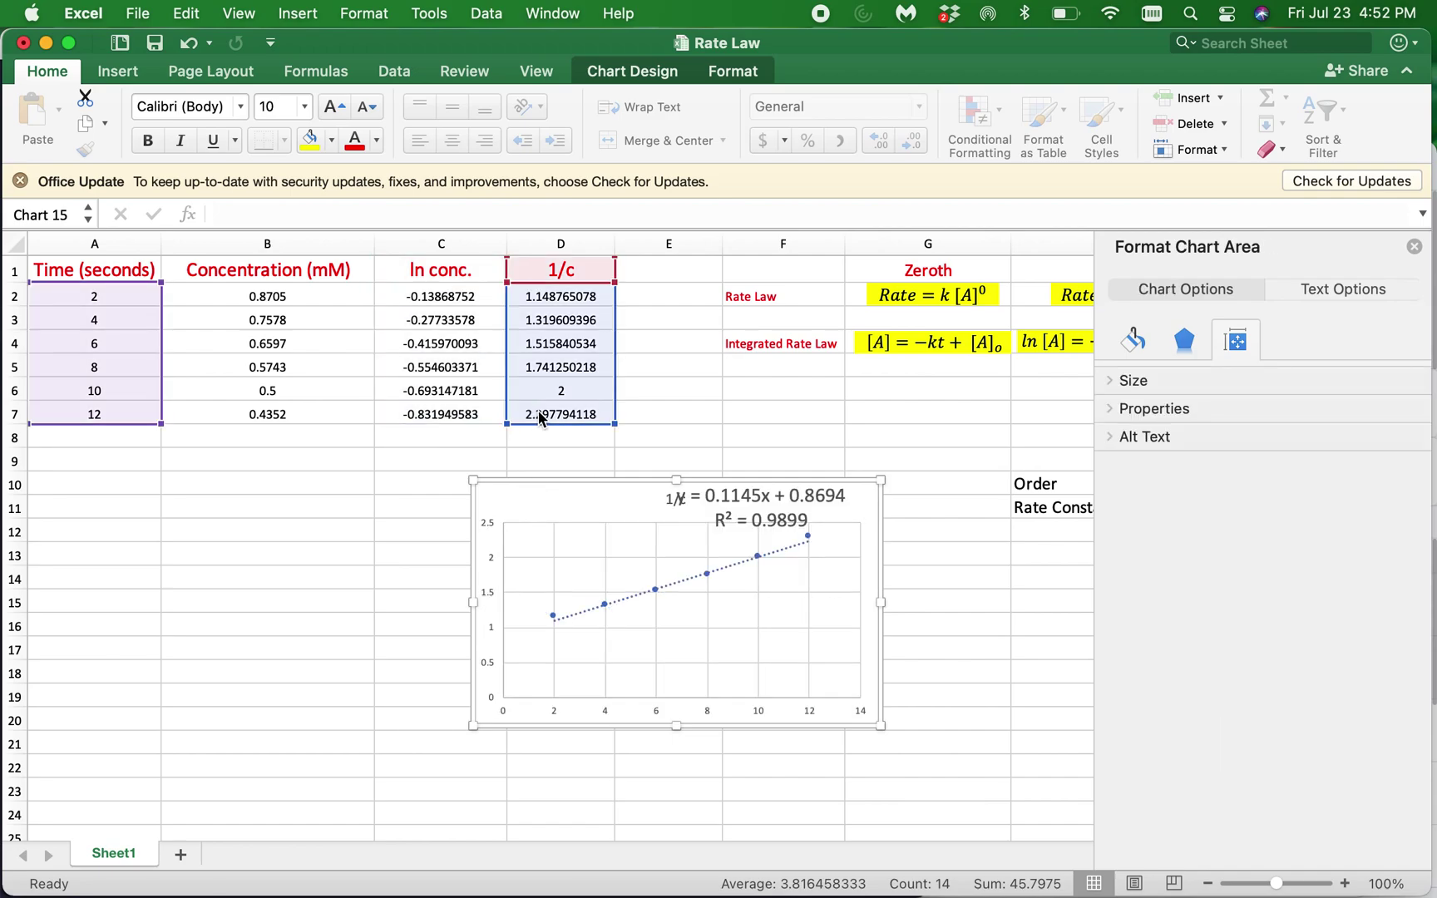
left_click(667, 499)
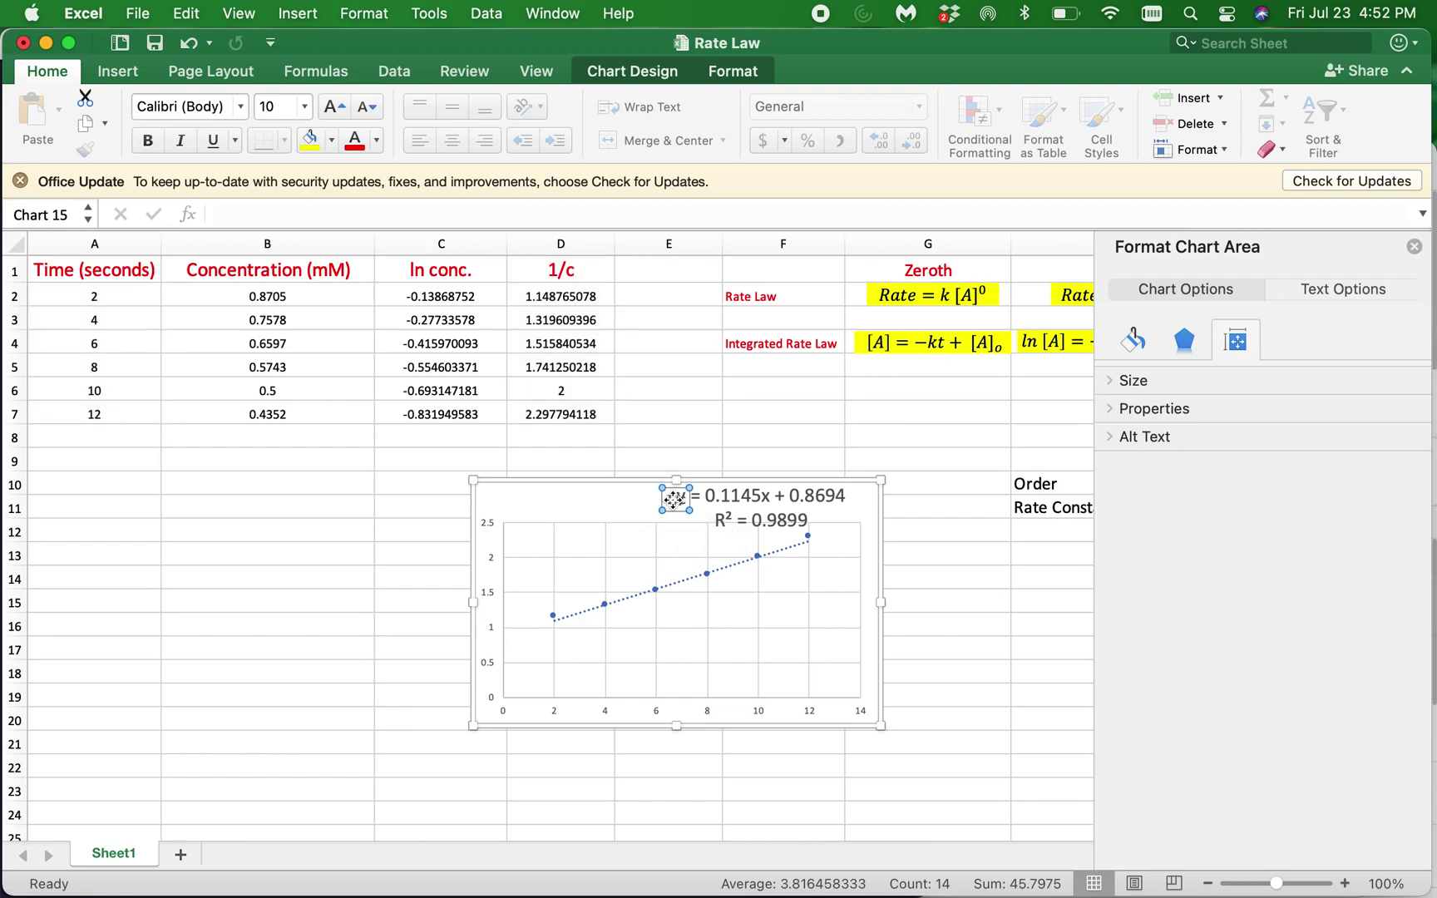
left_click_drag(667, 499, 620, 497)
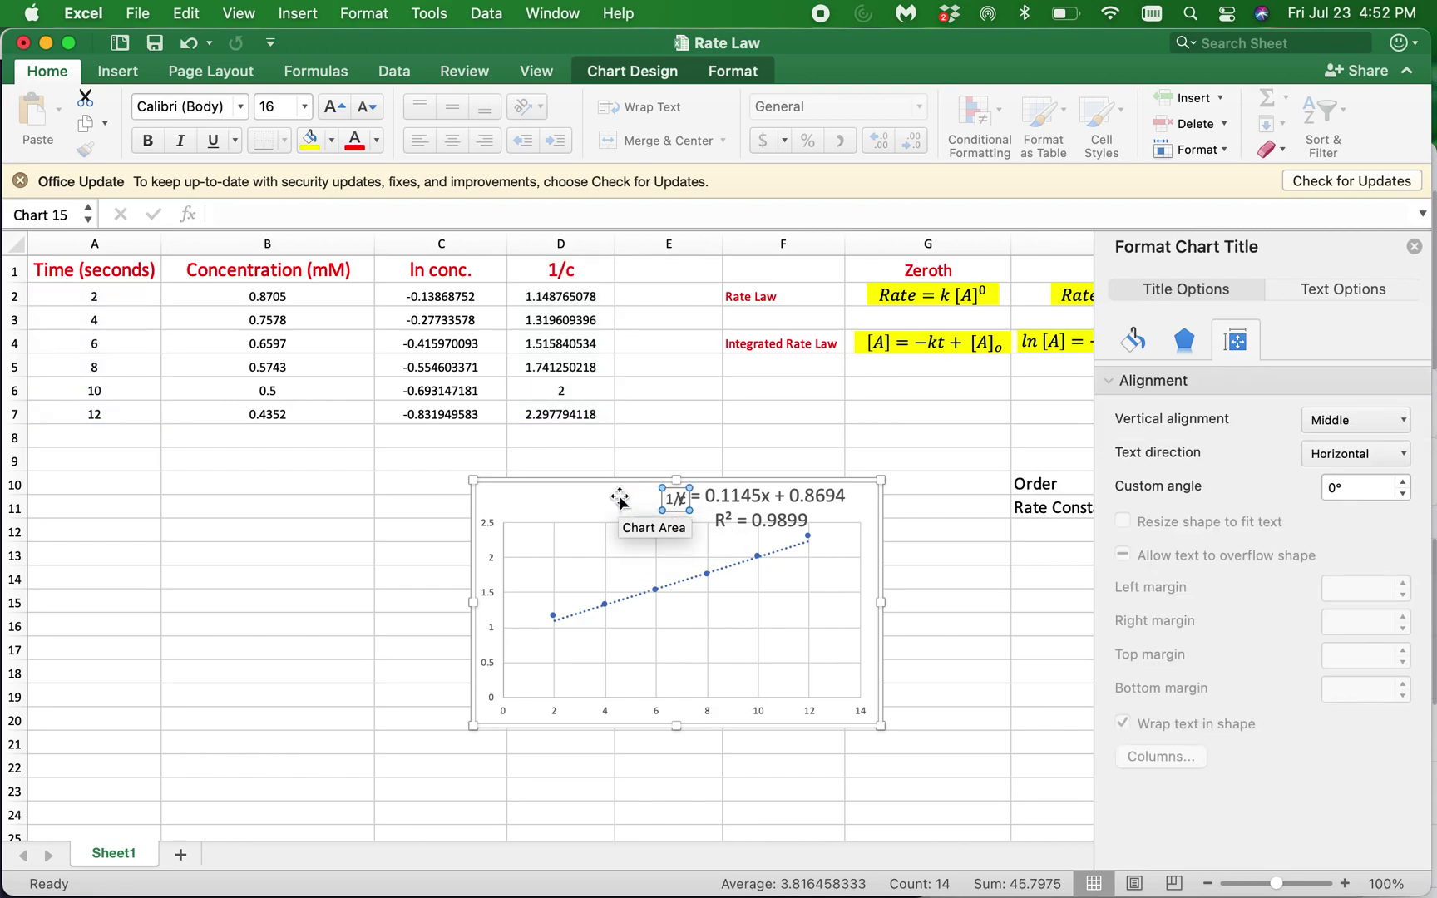
left_click(740, 517)
left_click_drag(741, 516, 723, 681)
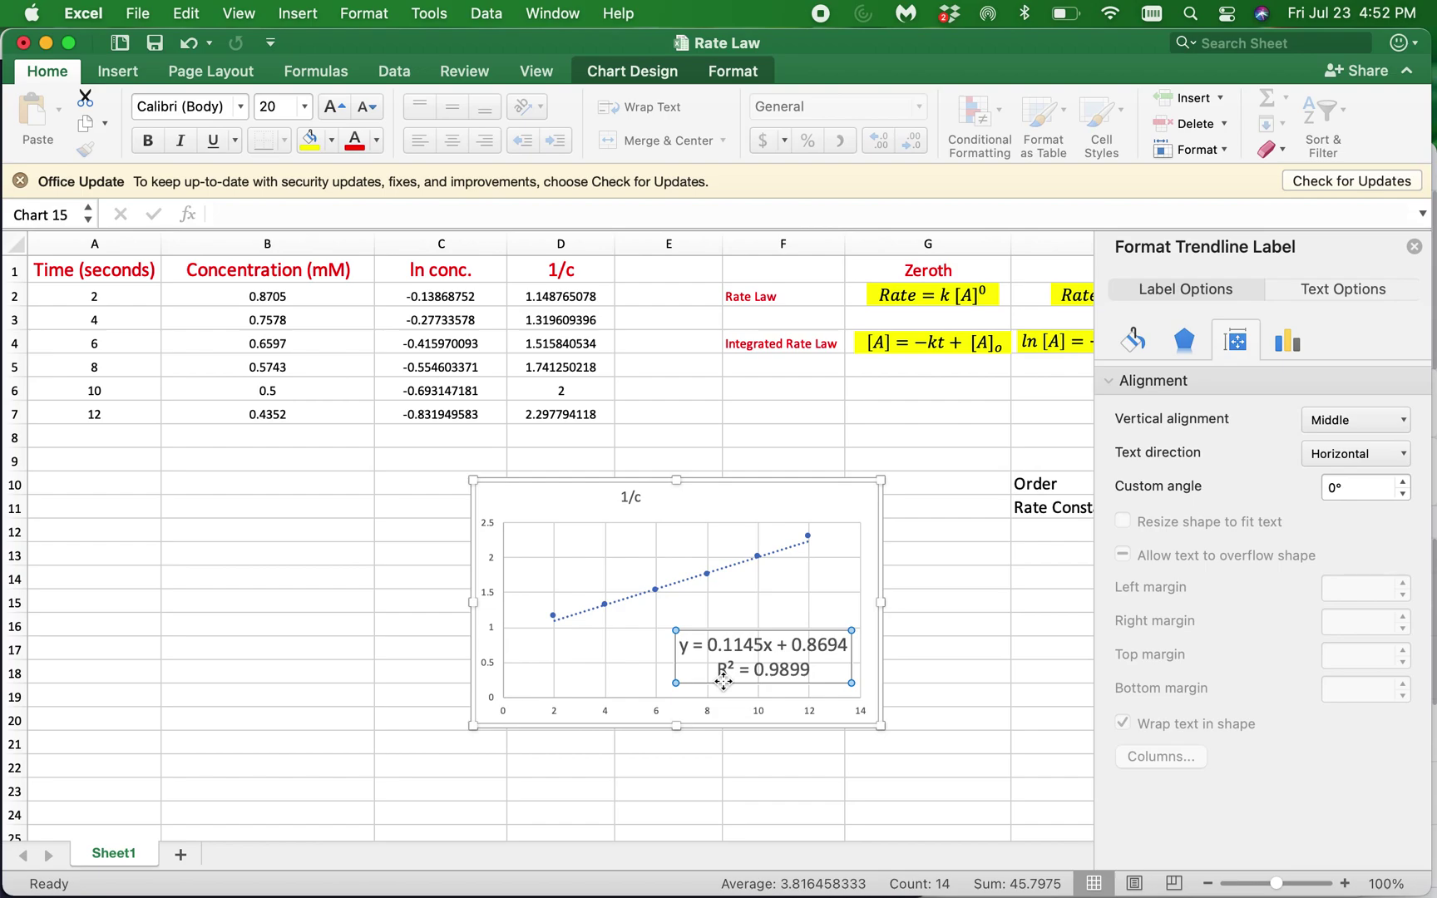
left_click(1413, 246)
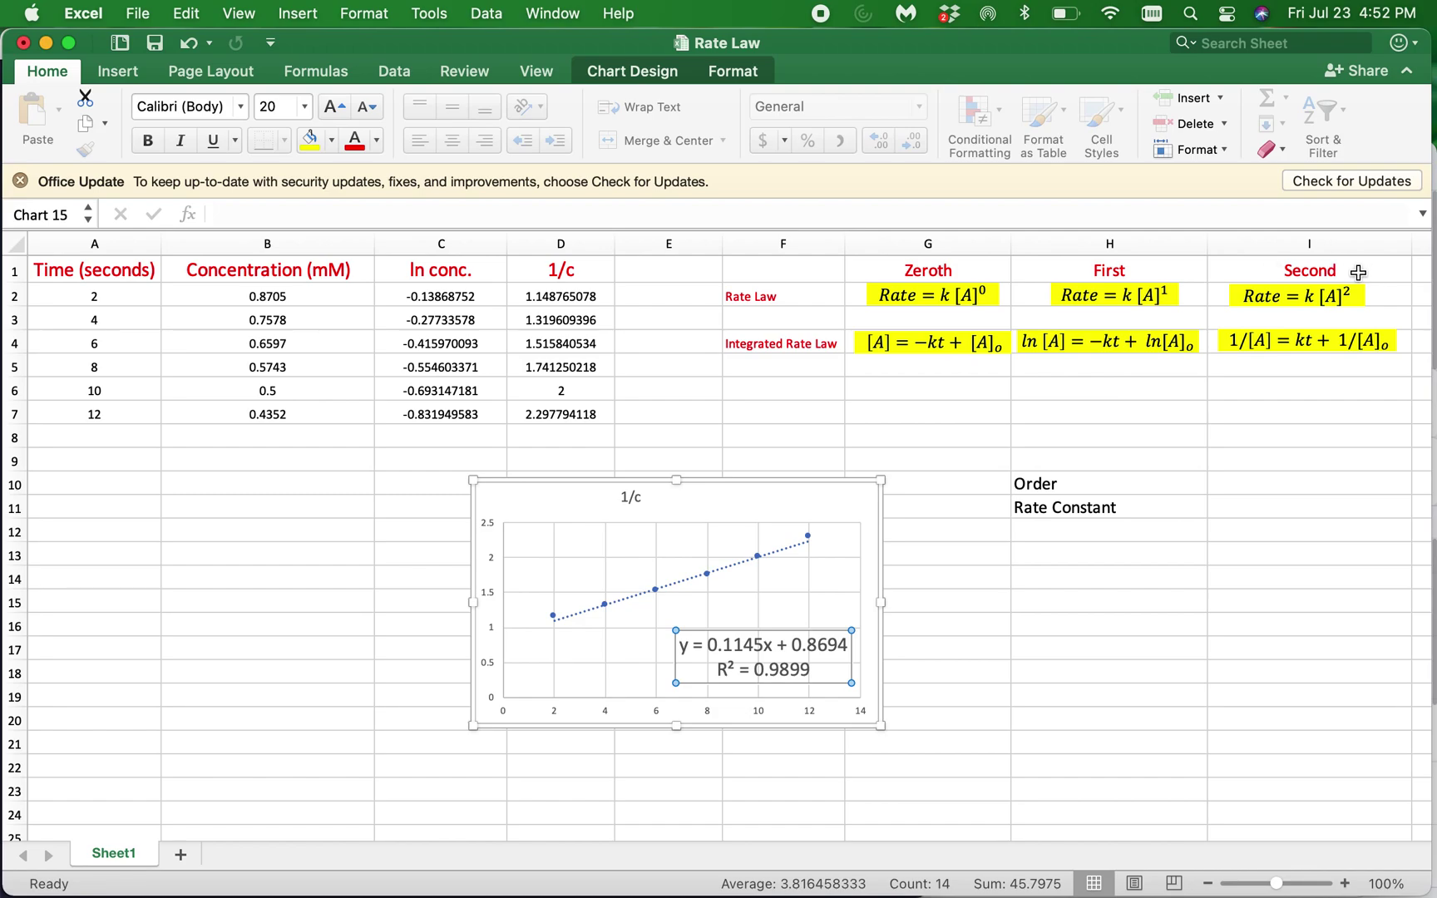
Step: Switch the chart back to ln conc. and colour its R² = 1 line red
left_click(543, 507)
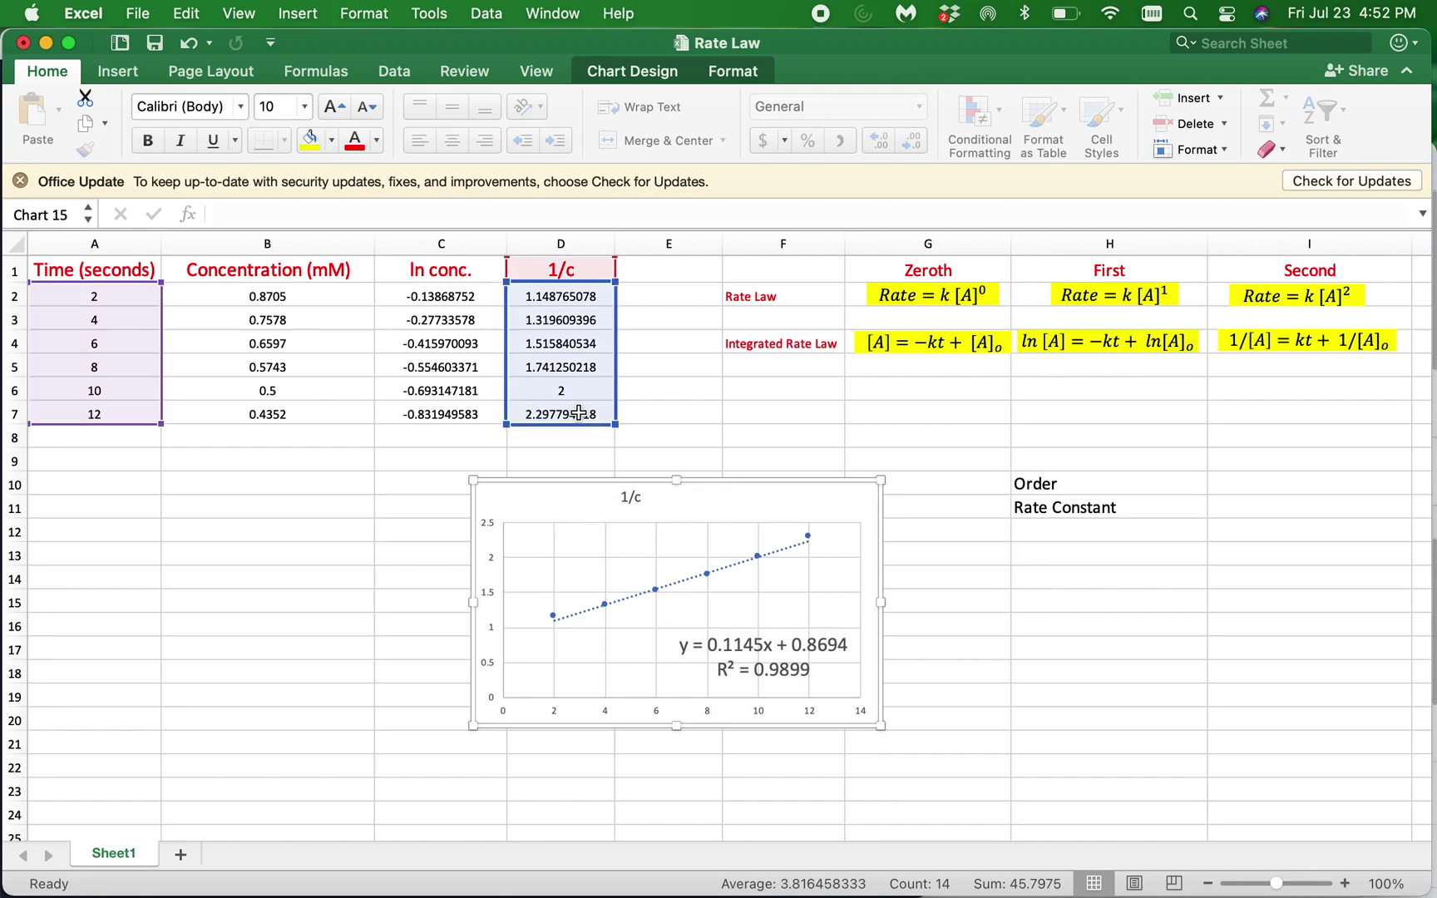
left_click_drag(577, 430, 476, 402)
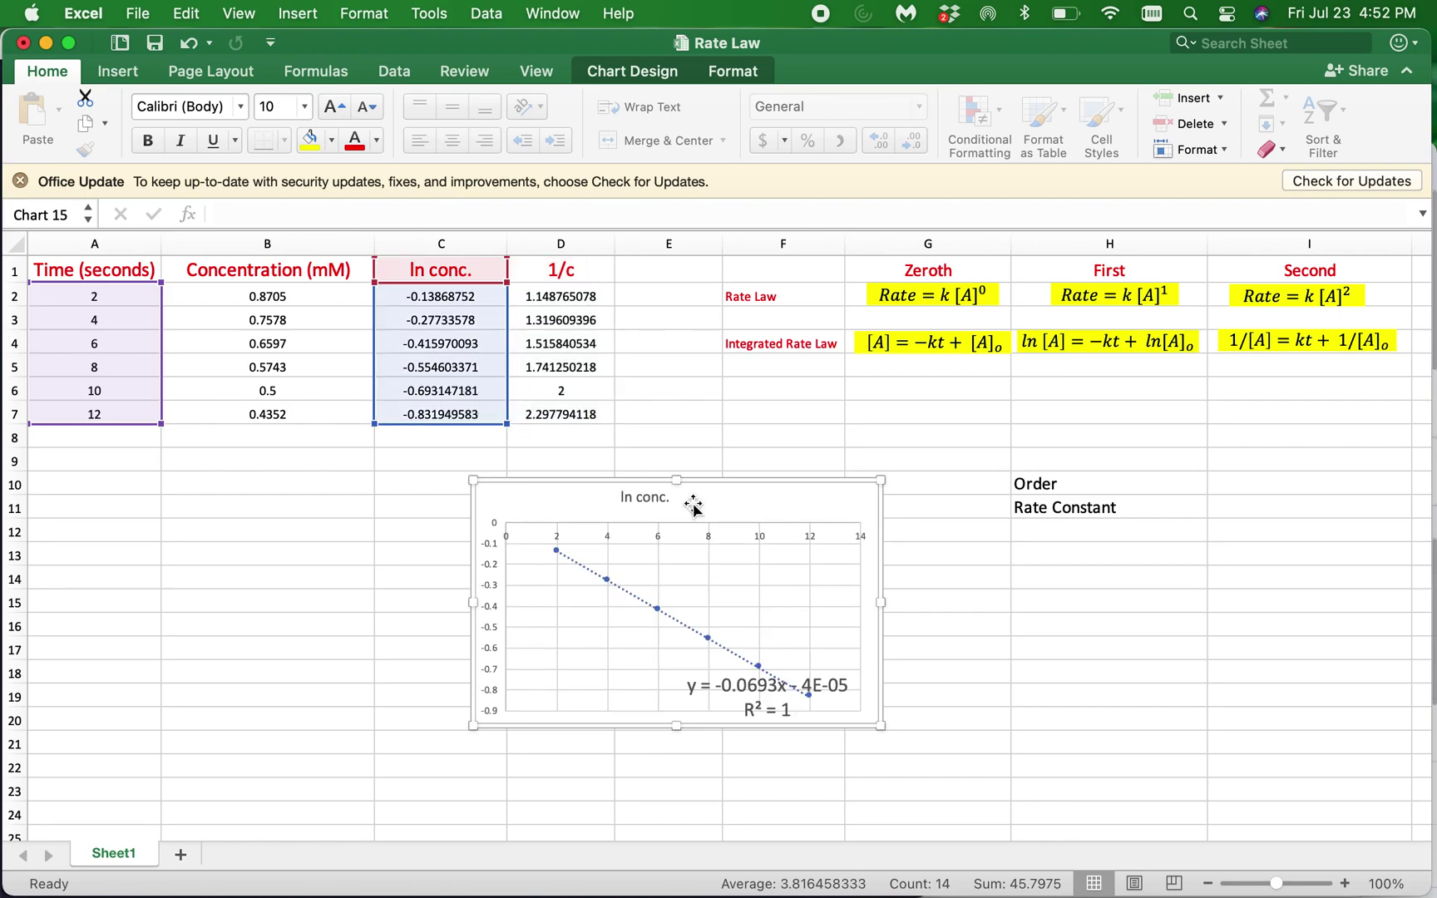
left_click(753, 710)
left_click_drag(744, 709, 793, 710)
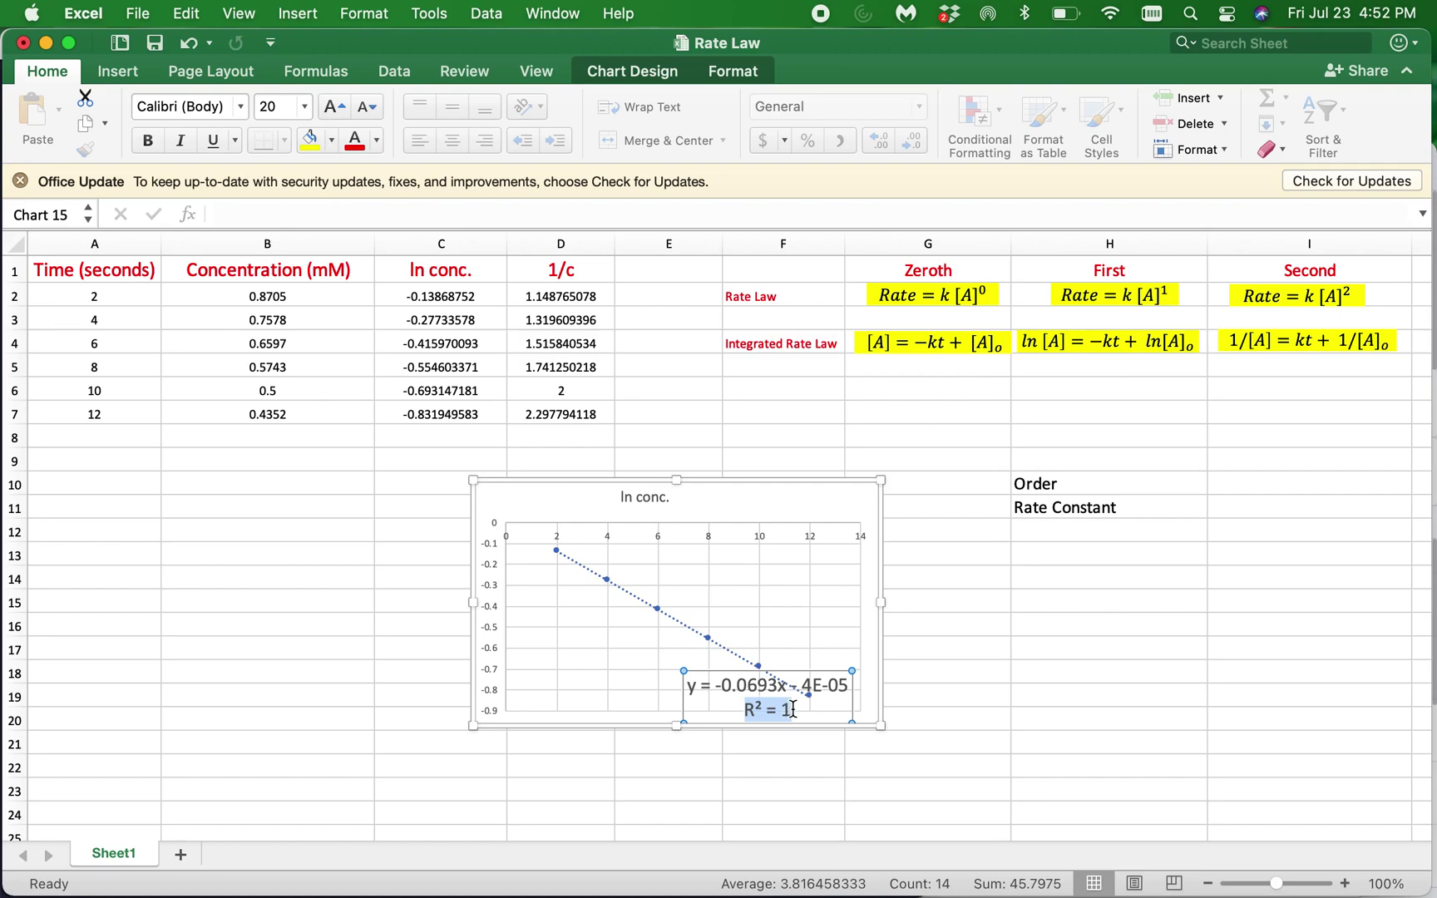
left_click(352, 141)
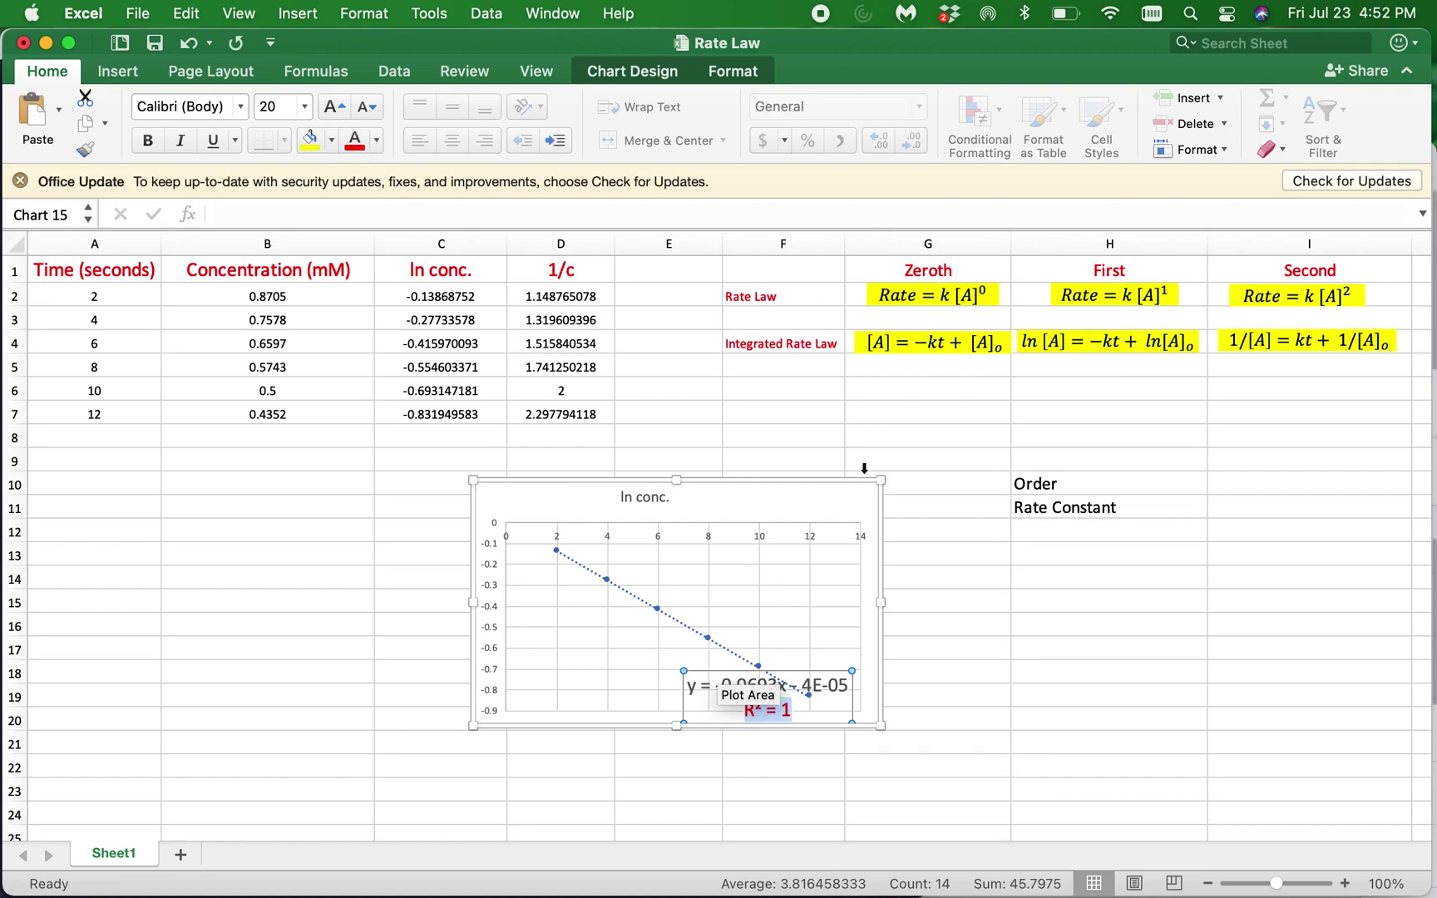
left_click(996, 645)
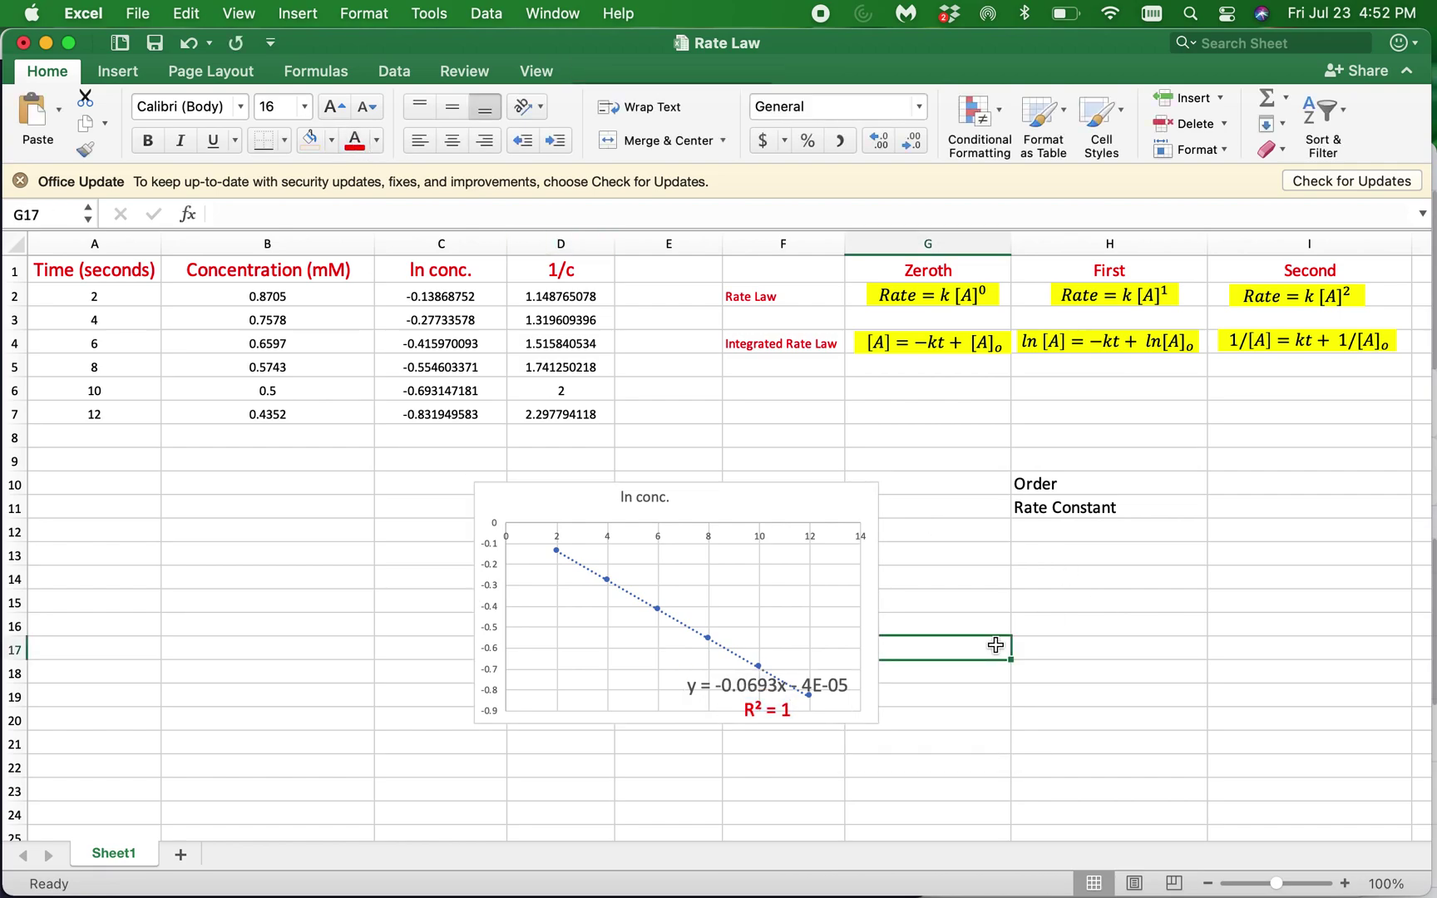
Step: Enter First in H14 and k = -slope in H15
left_click(1058, 582)
type("First")
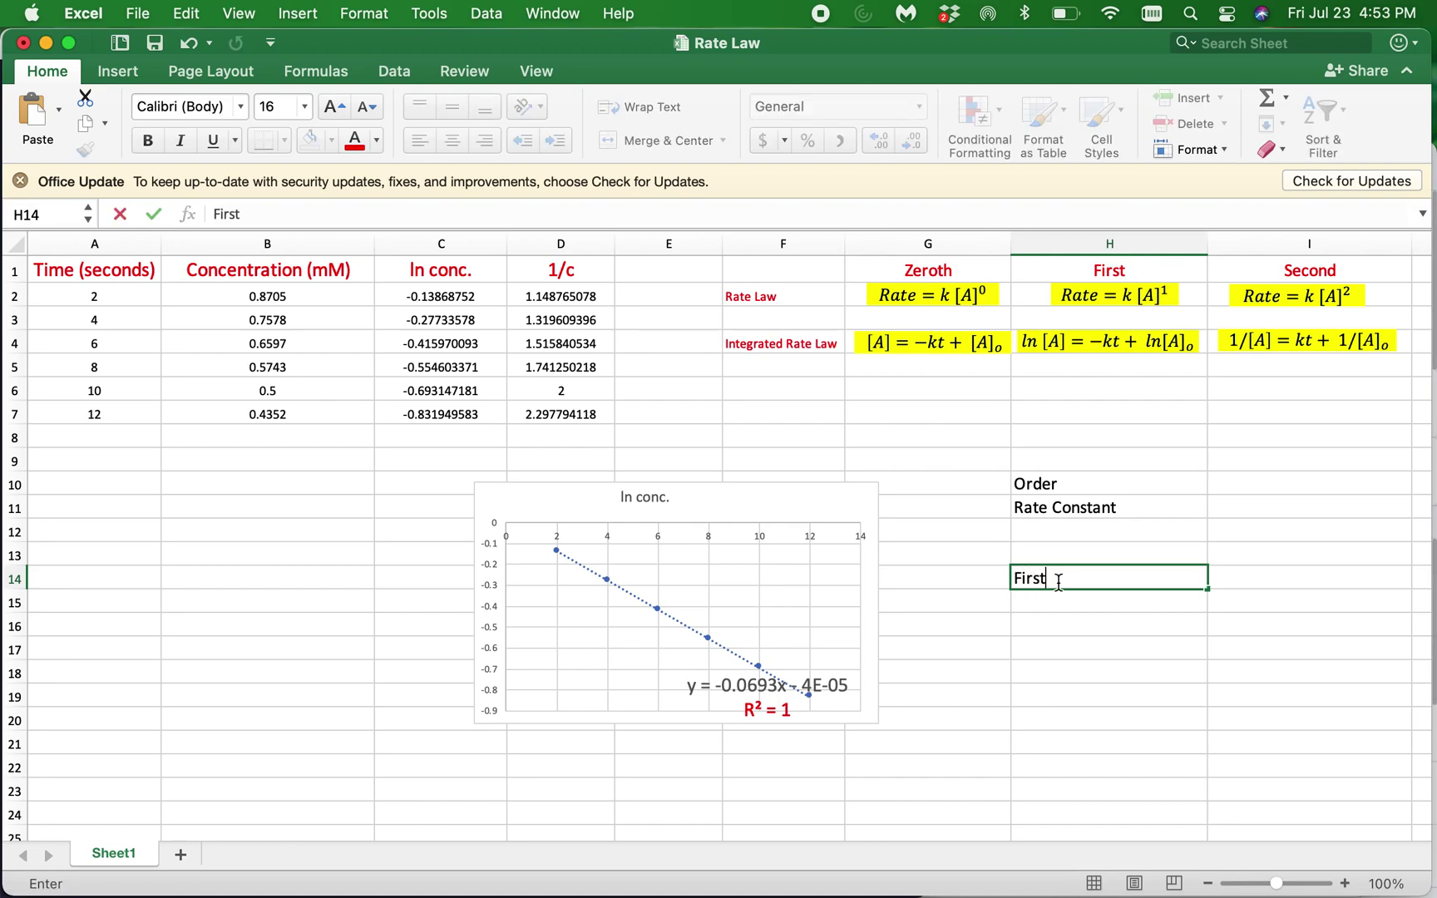
key("Return")
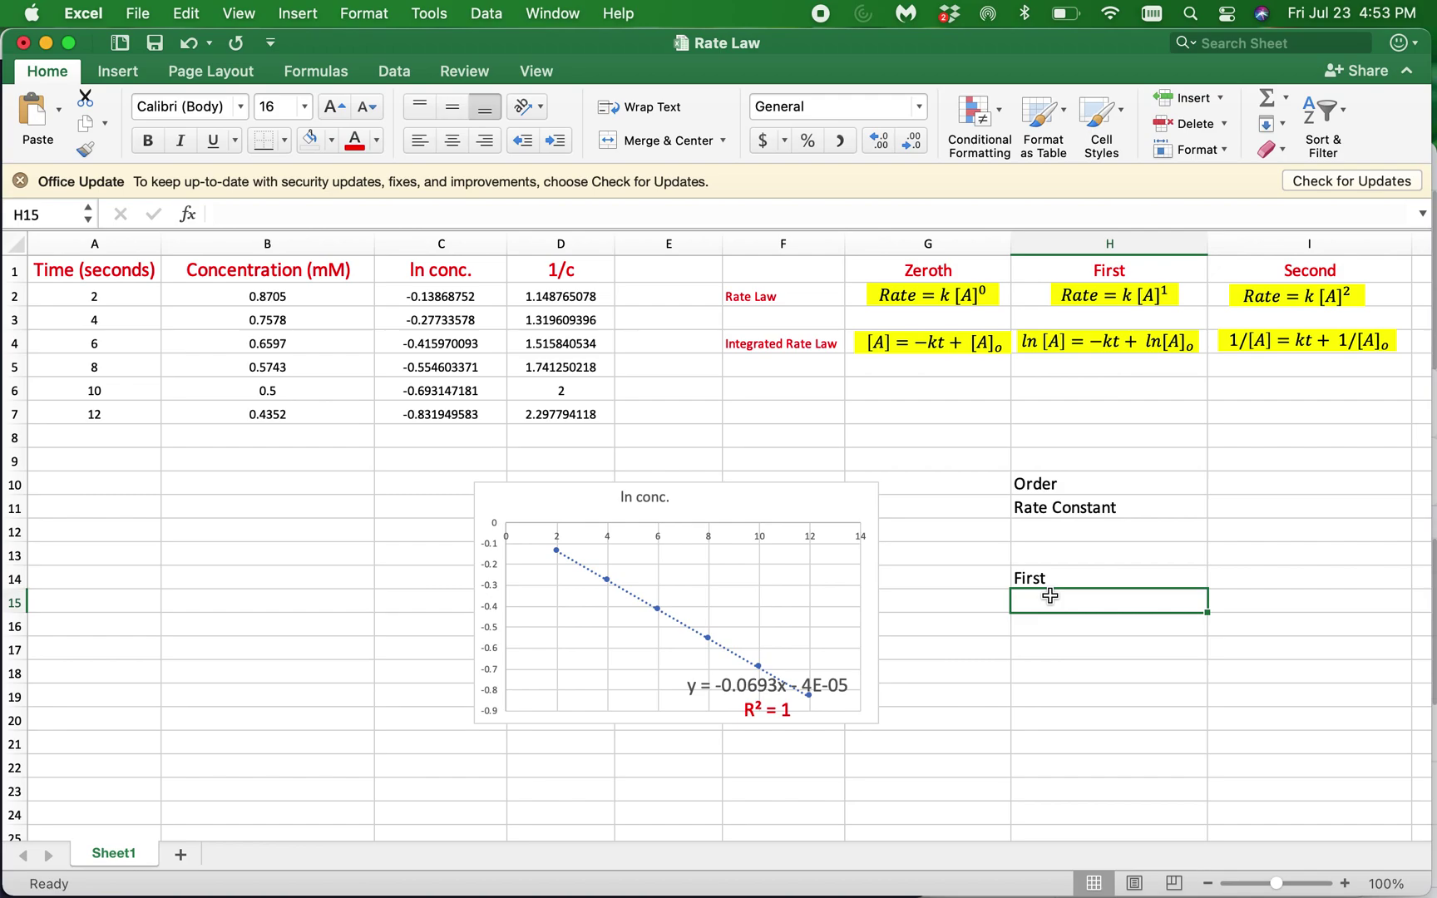
type("k")
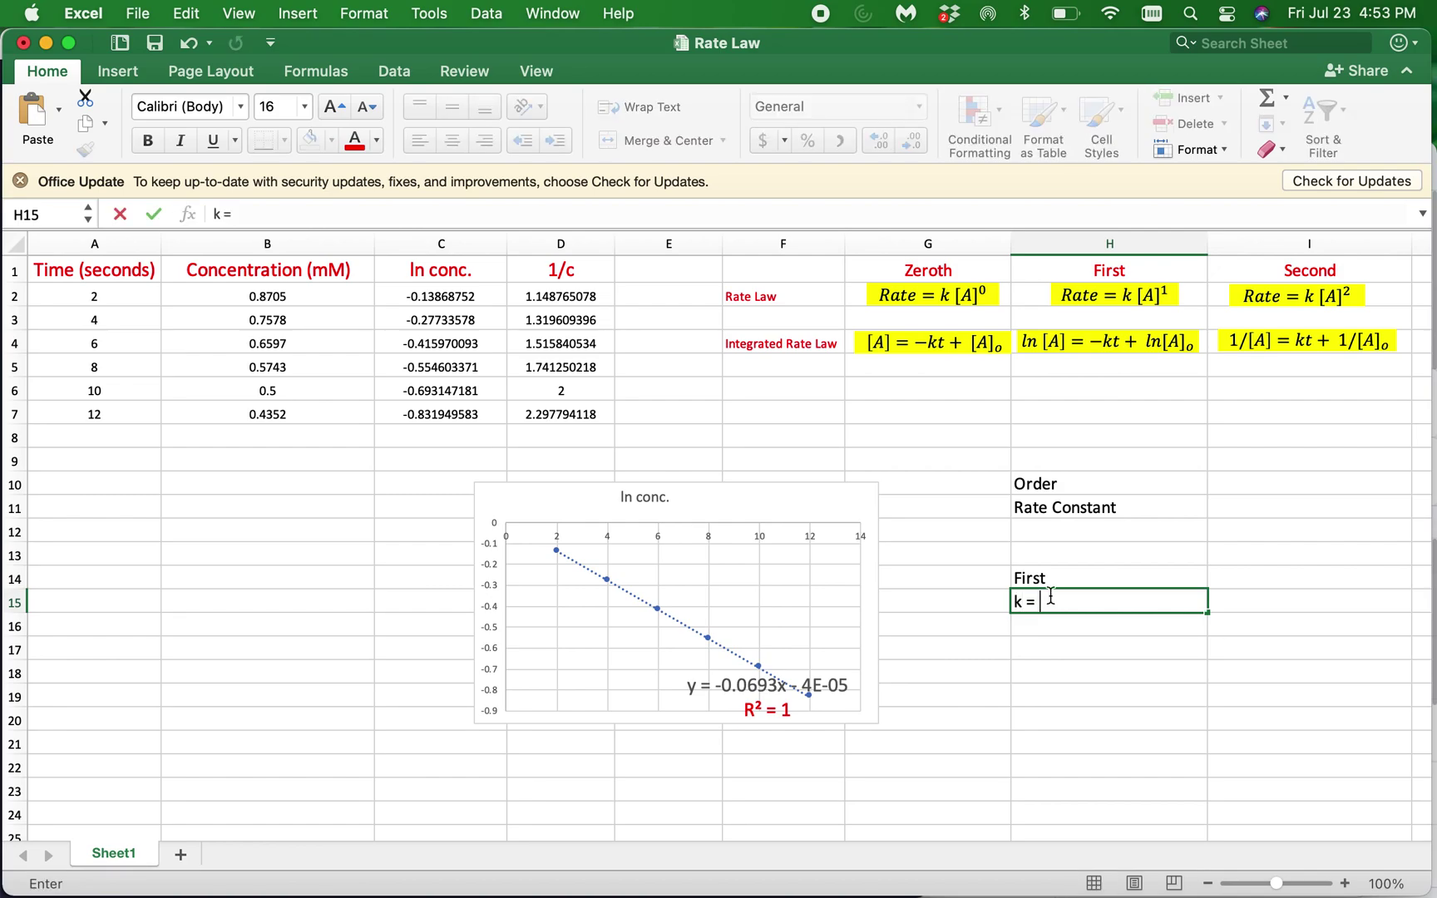
type(" = -slope")
key("Return")
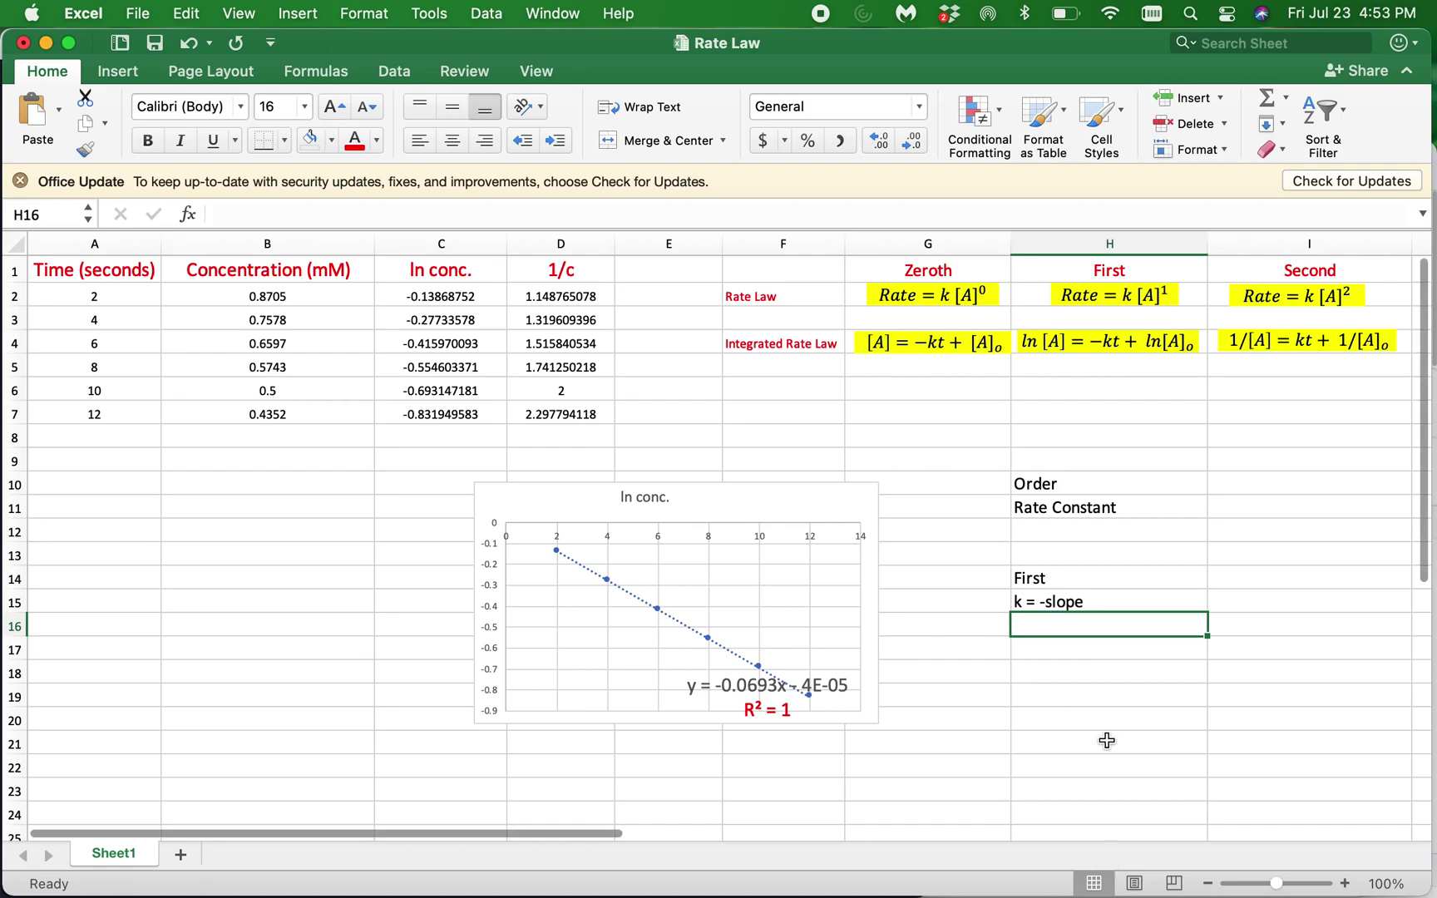
scroll(1106, 740, "down", 2)
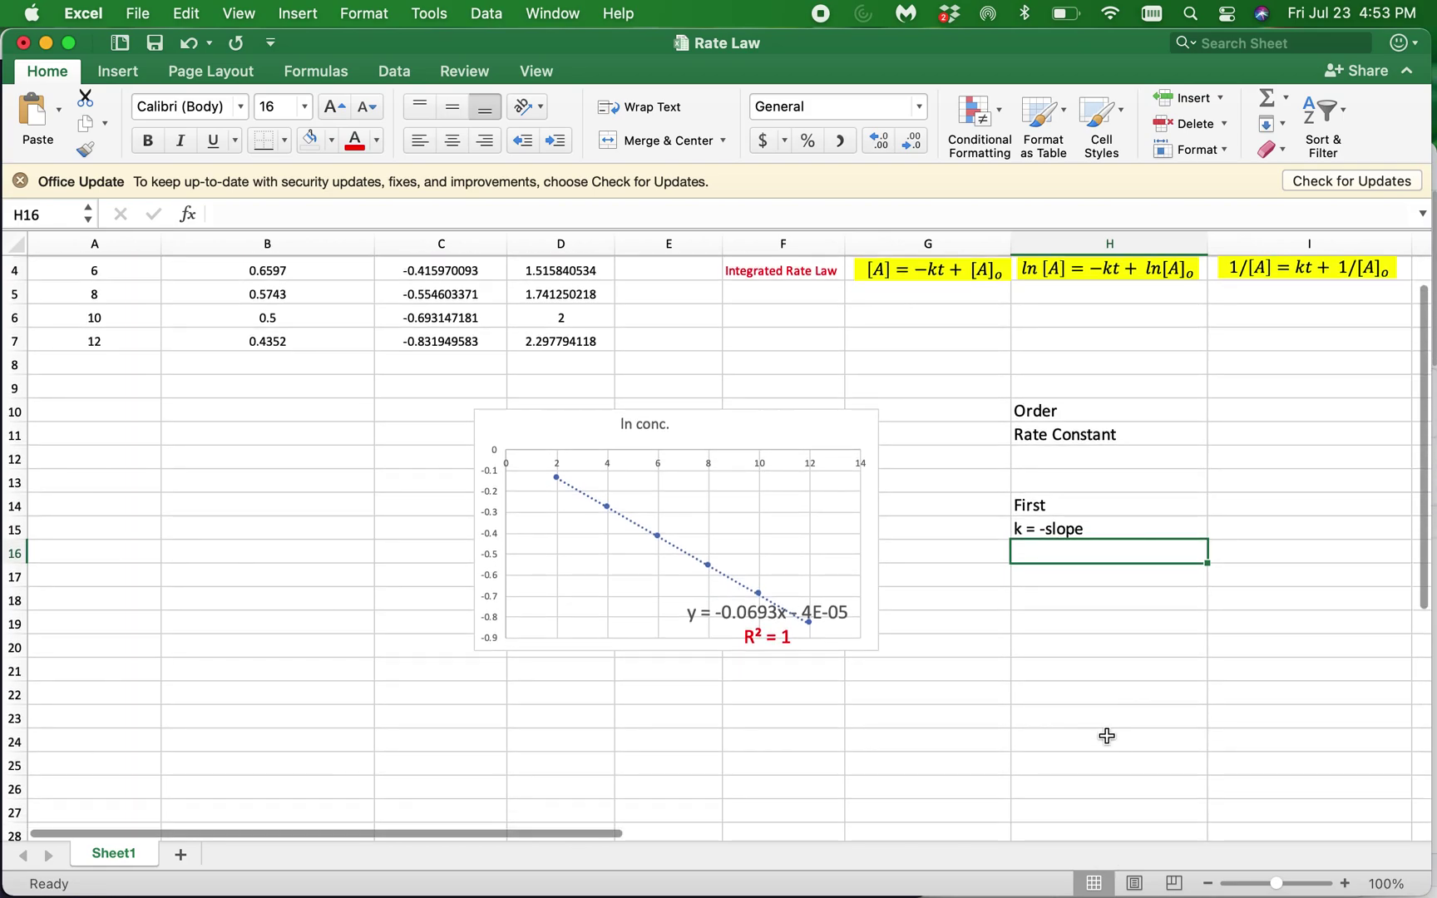
scroll(1106, 670, "up", 2)
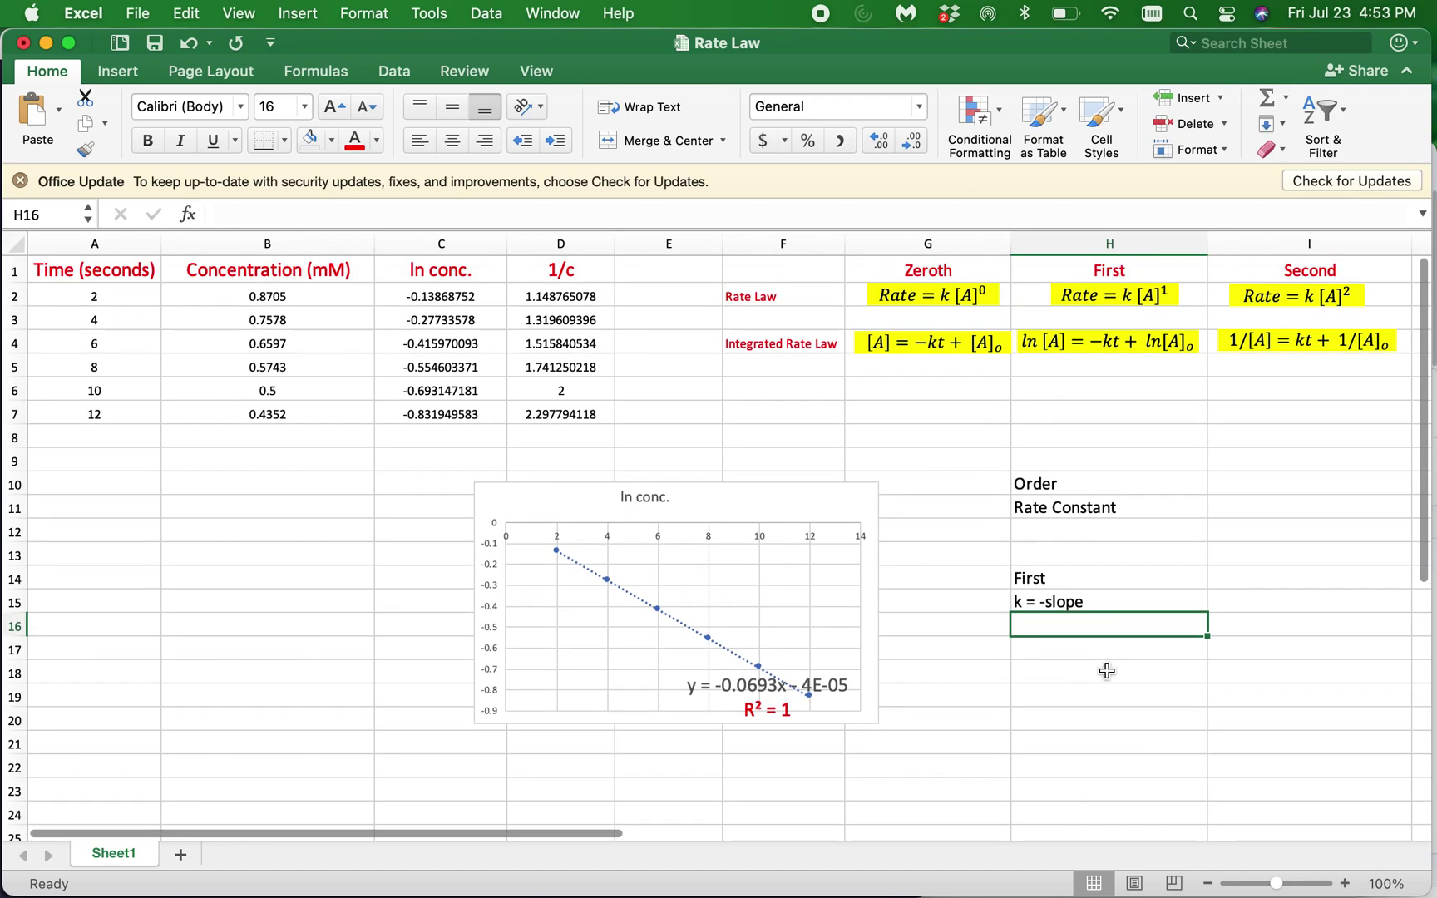
left_click(1095, 718)
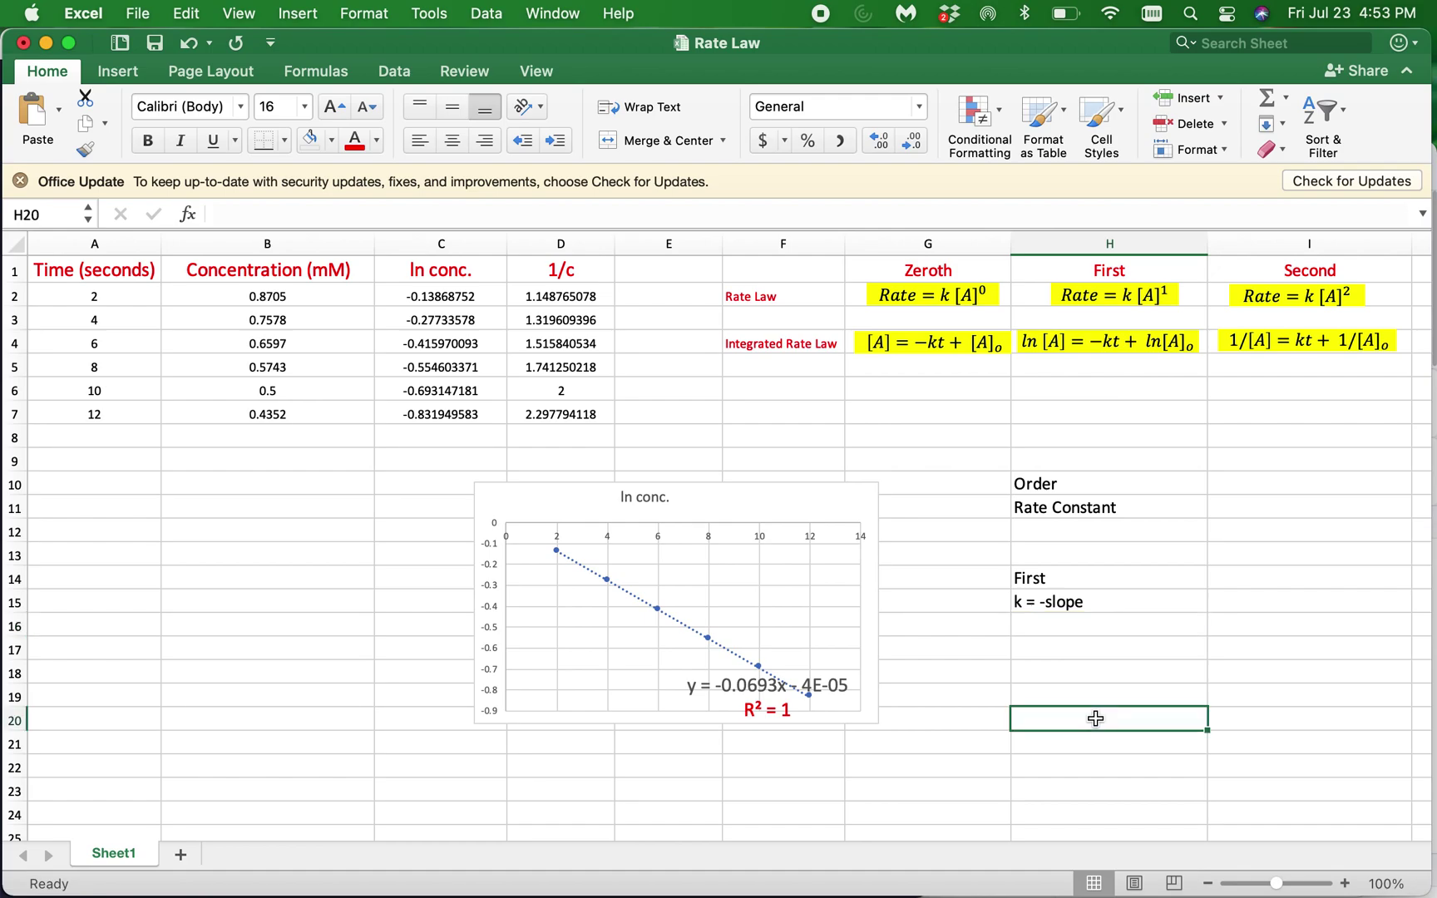